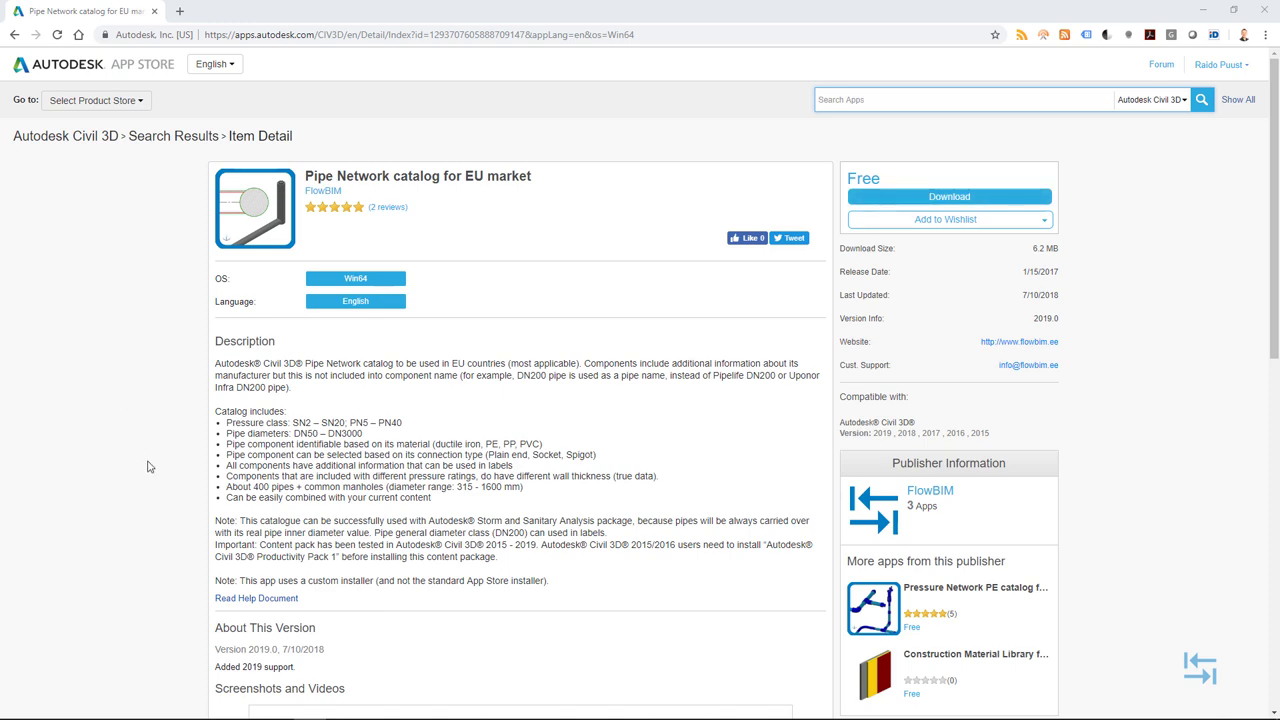
Run setup.exe from the InnoSetup Output folder and accept the license agreement of the Pipe Network catalog installer
left_click(1205, 13)
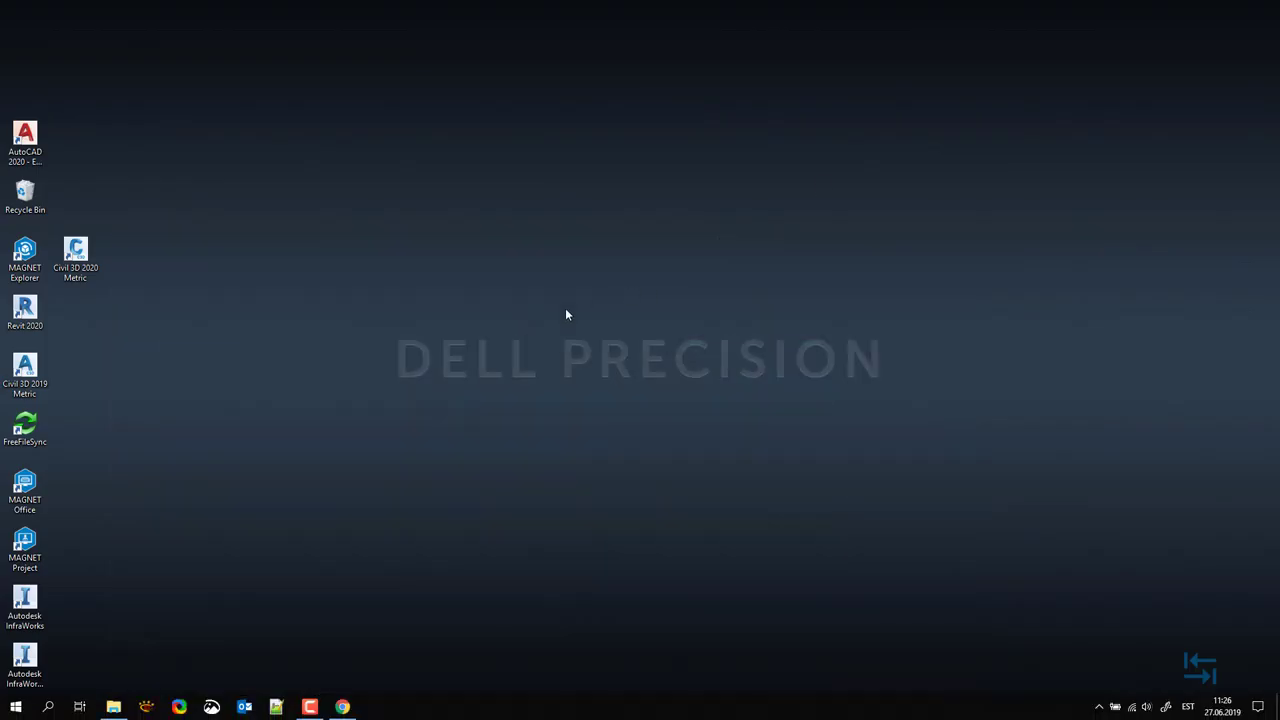
key("alt+Tab")
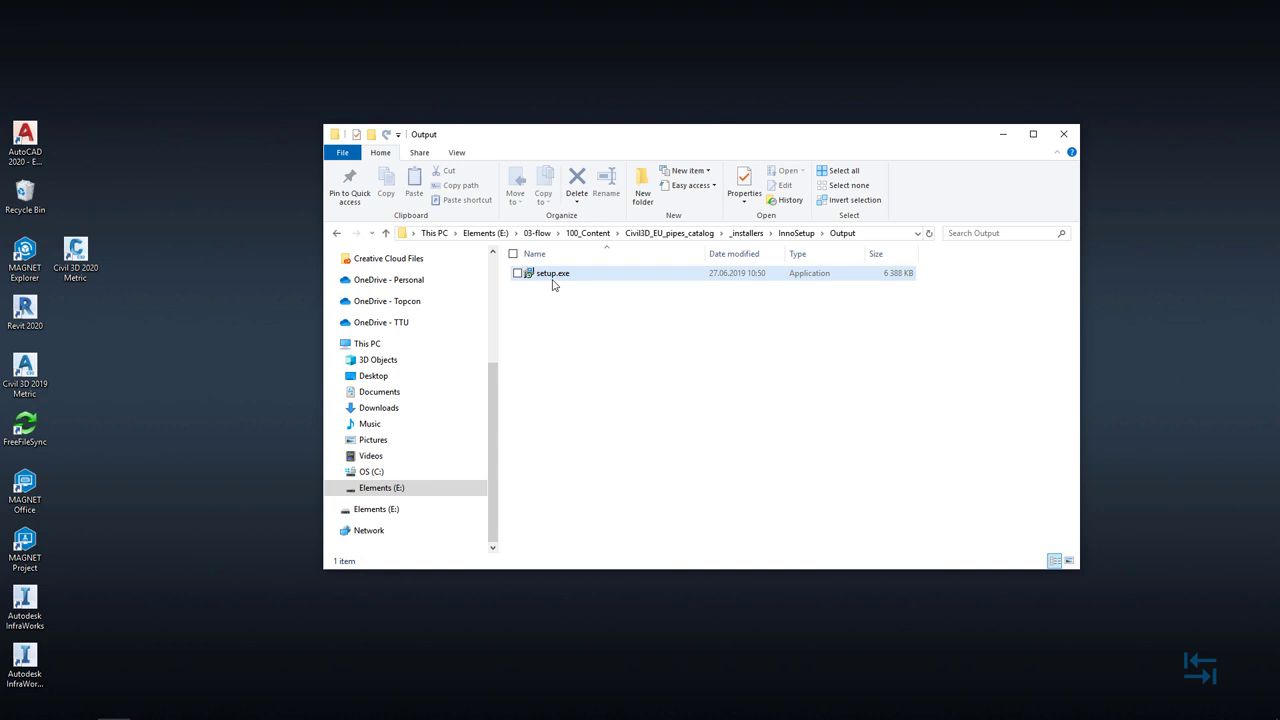
mouse_move(552, 284)
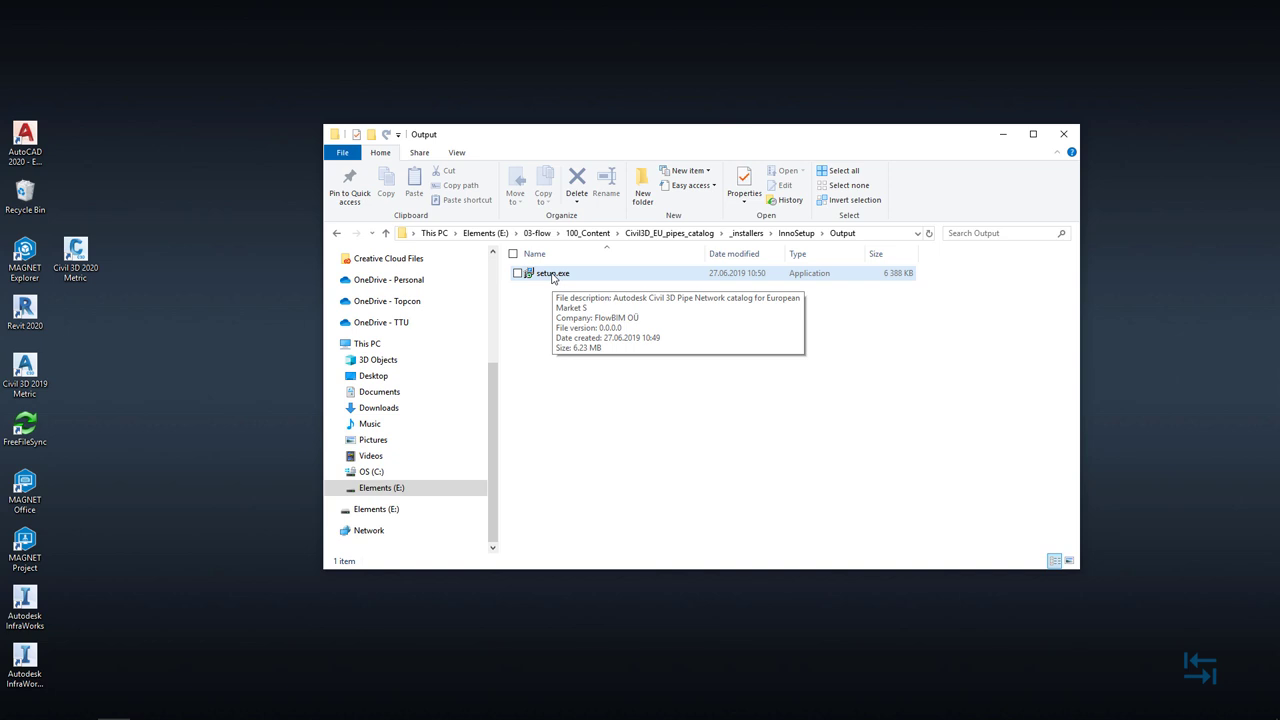
double_click(552, 274)
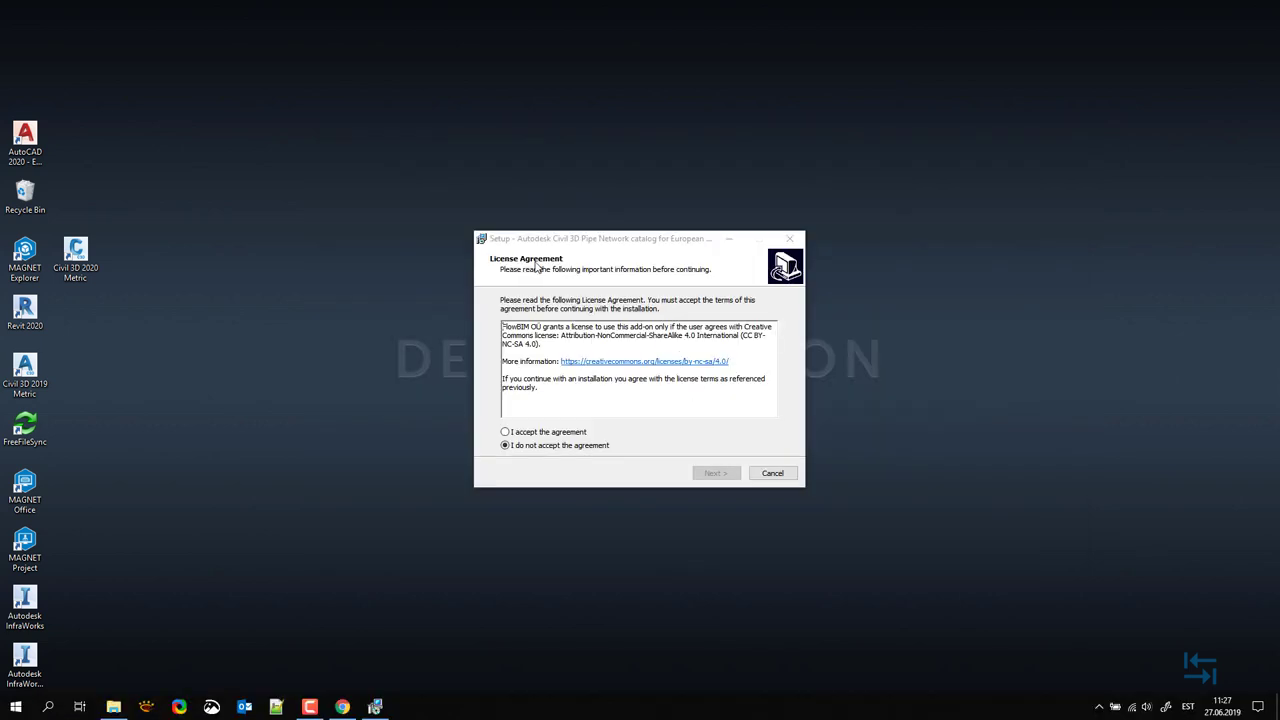
left_click(518, 432)
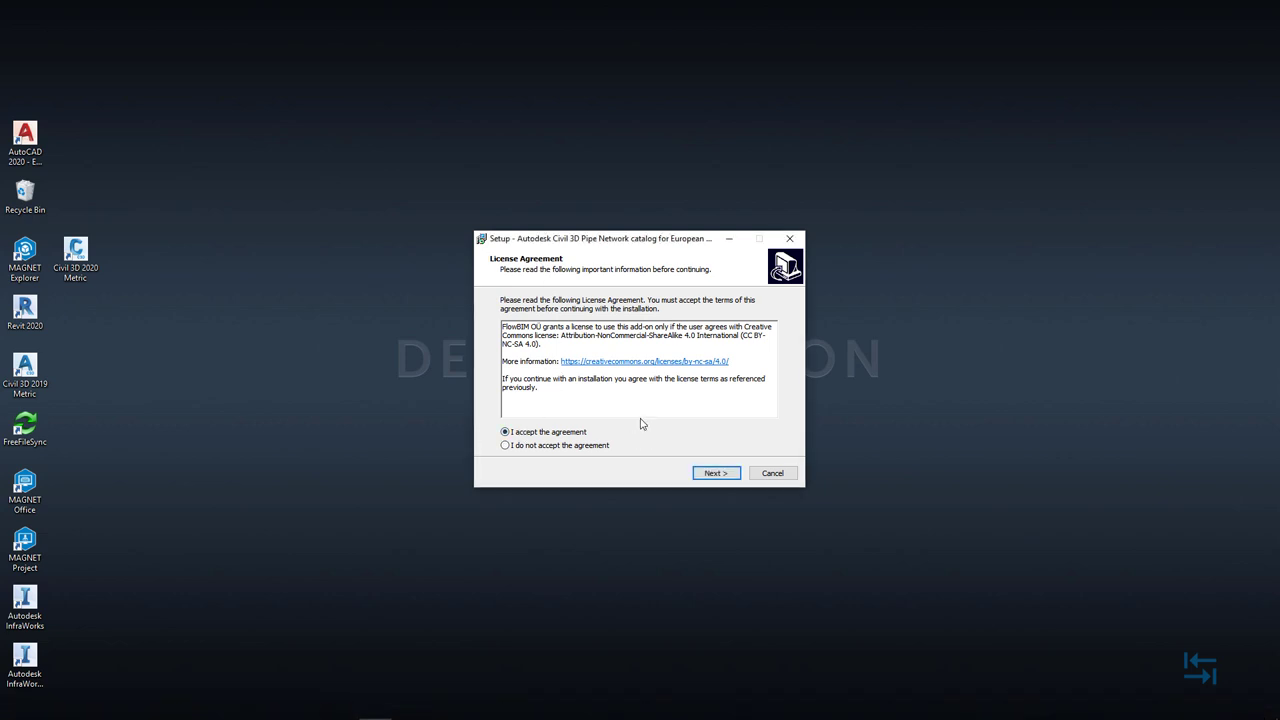
left_click(716, 473)
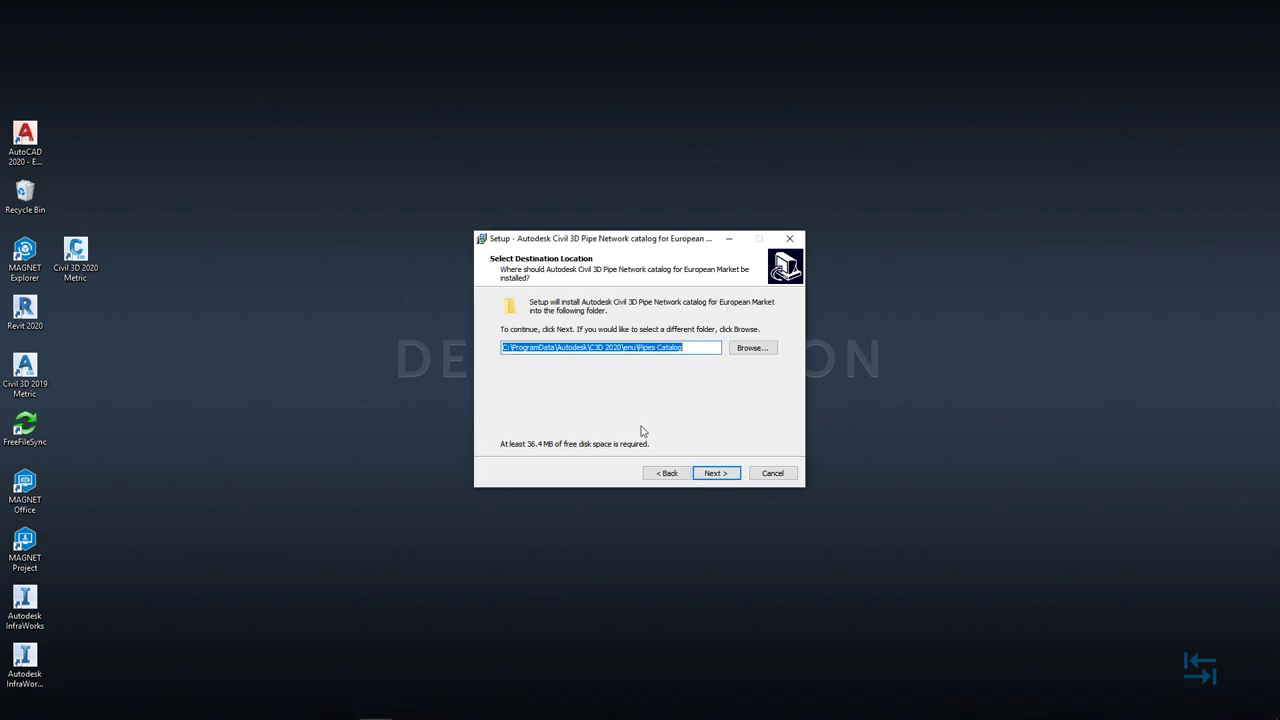
Copy the installer's destination path and examine the C:\ProgramData\Autodesk\C3D 2020\enu\Pipes Catalog folder in File Explorer
left_click(690, 348)
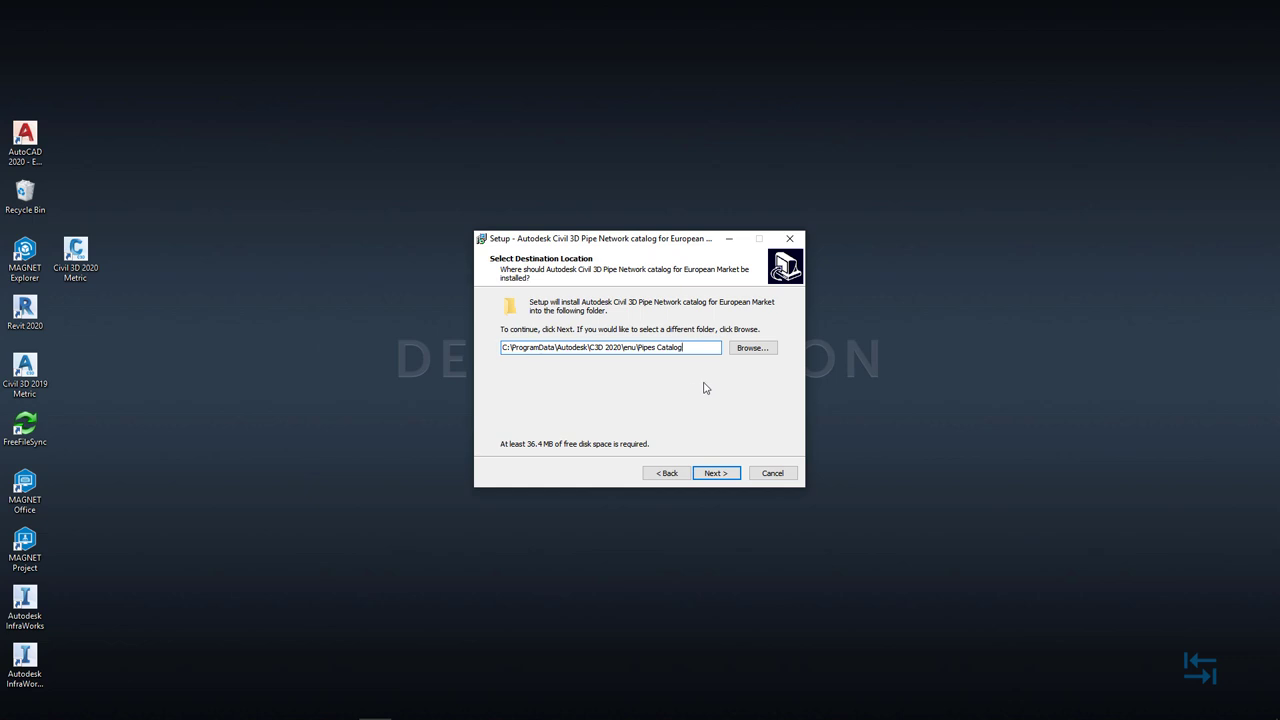
left_click_drag(589, 347, 622, 347)
left_click_drag(684, 347, 502, 350)
key("ctrl+c")
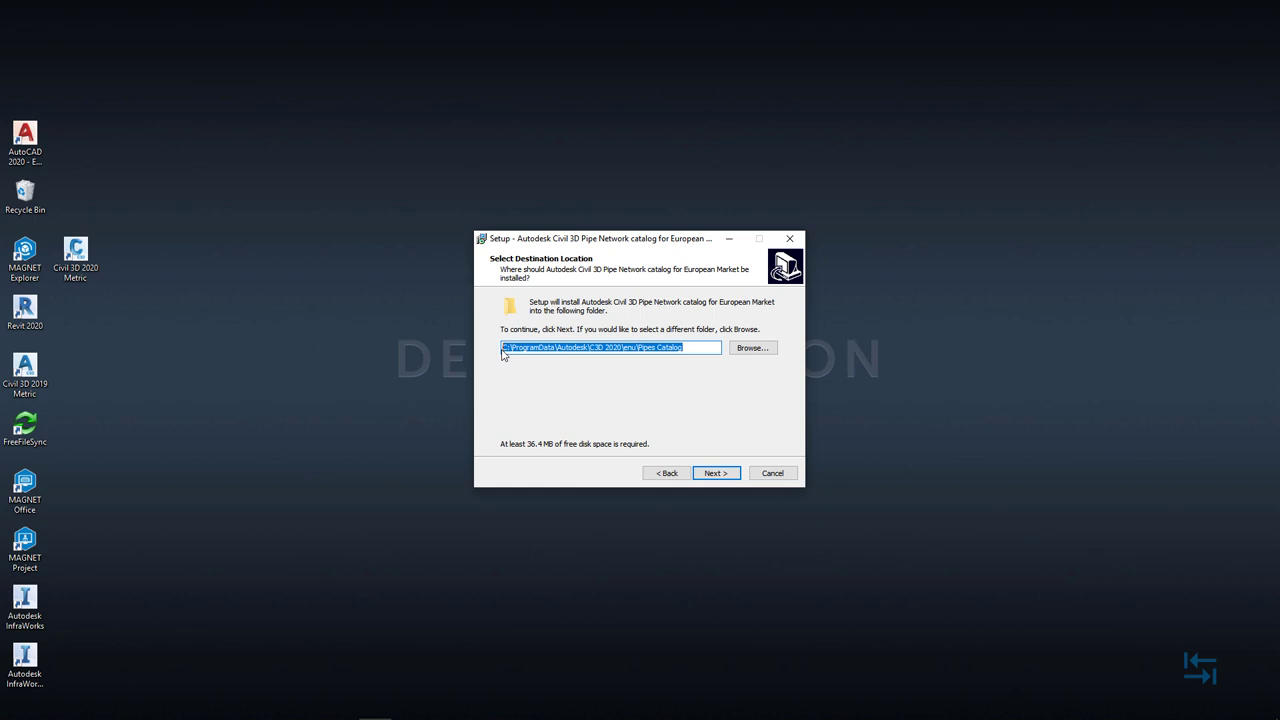
key("super+e")
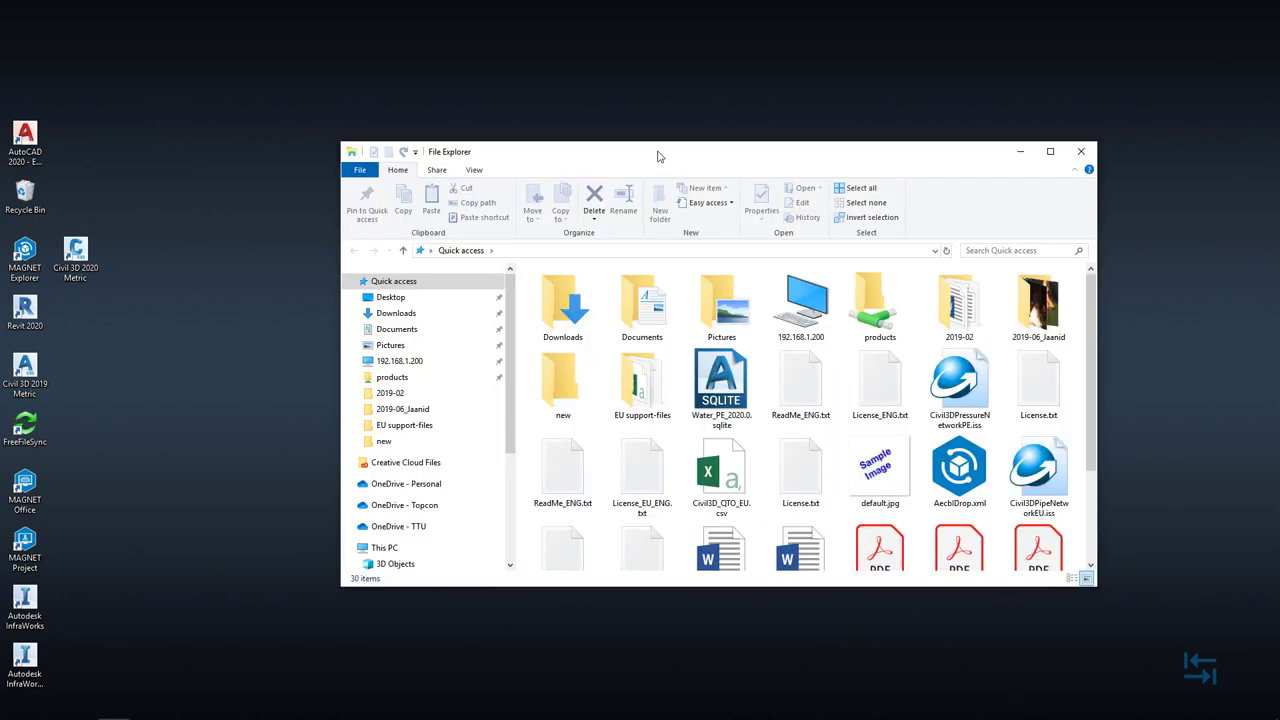
left_click_drag(657, 157, 571, 163)
left_click(419, 258)
key("ctrl+v")
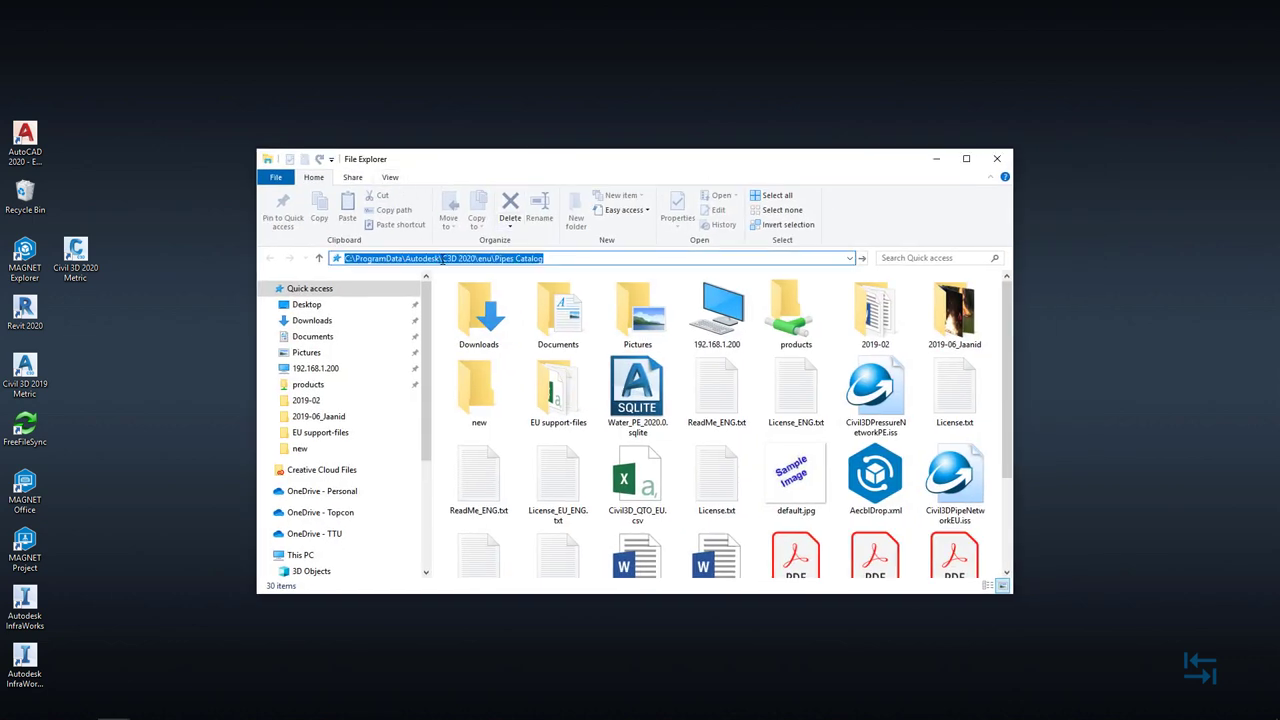
key("Return")
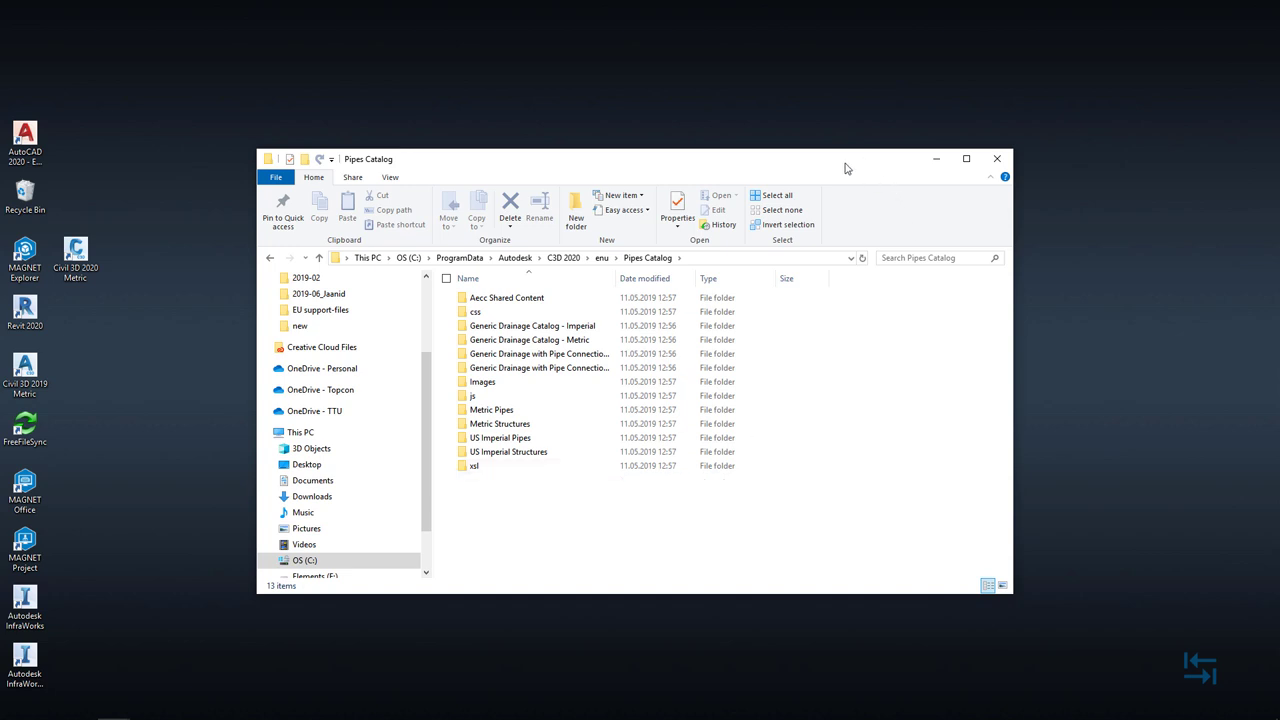
left_click(937, 161)
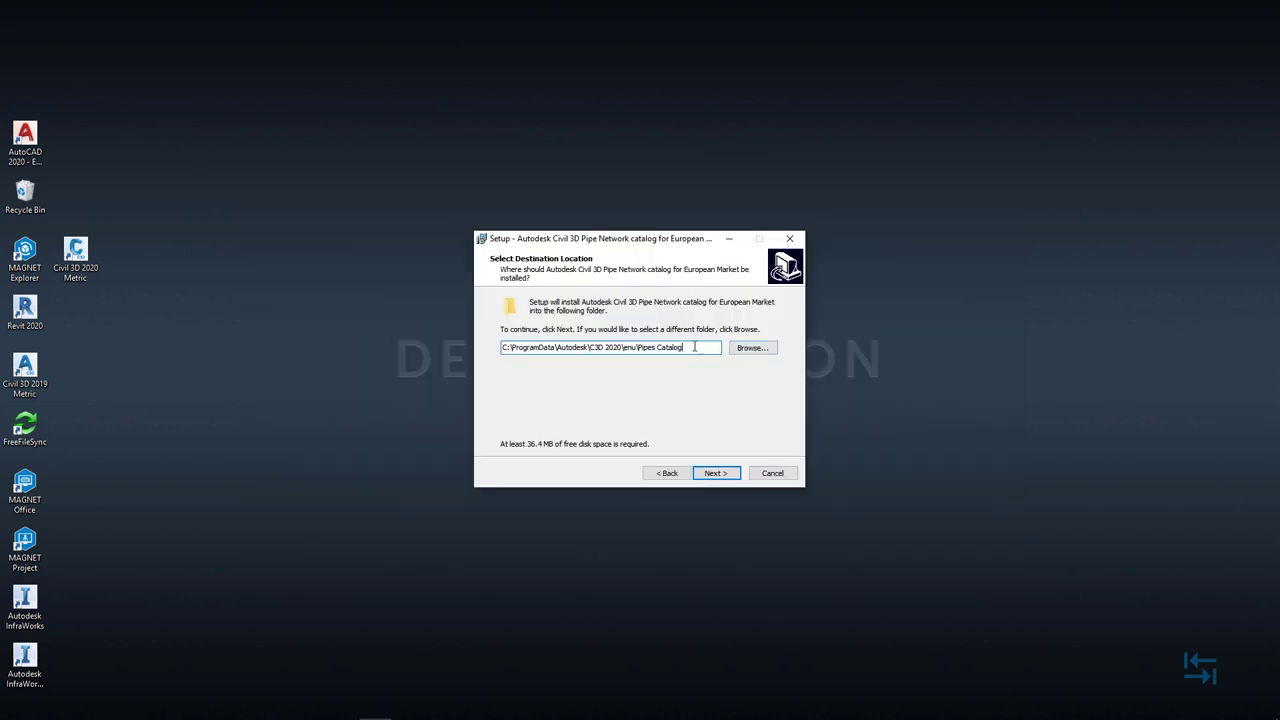
Install the pipe network catalog into the existing Pipes Catalog folder and finish the setup wizard
left_click(716, 473)
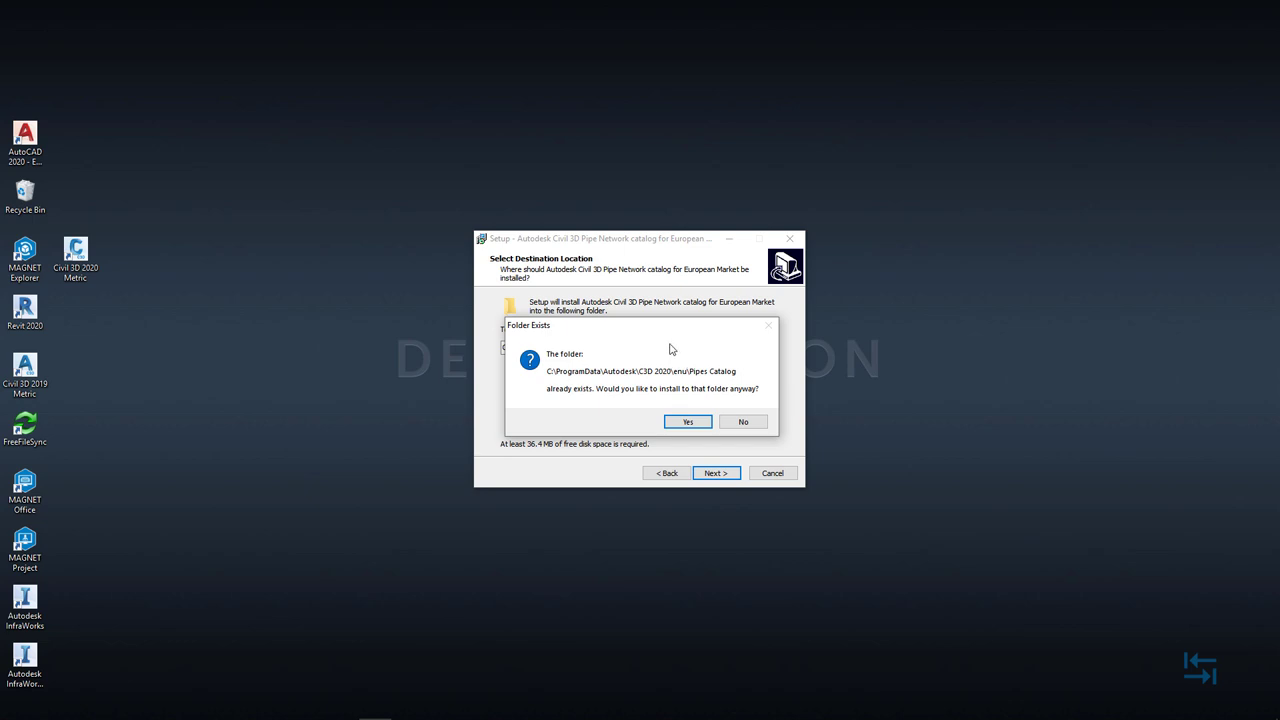
left_click(699, 424)
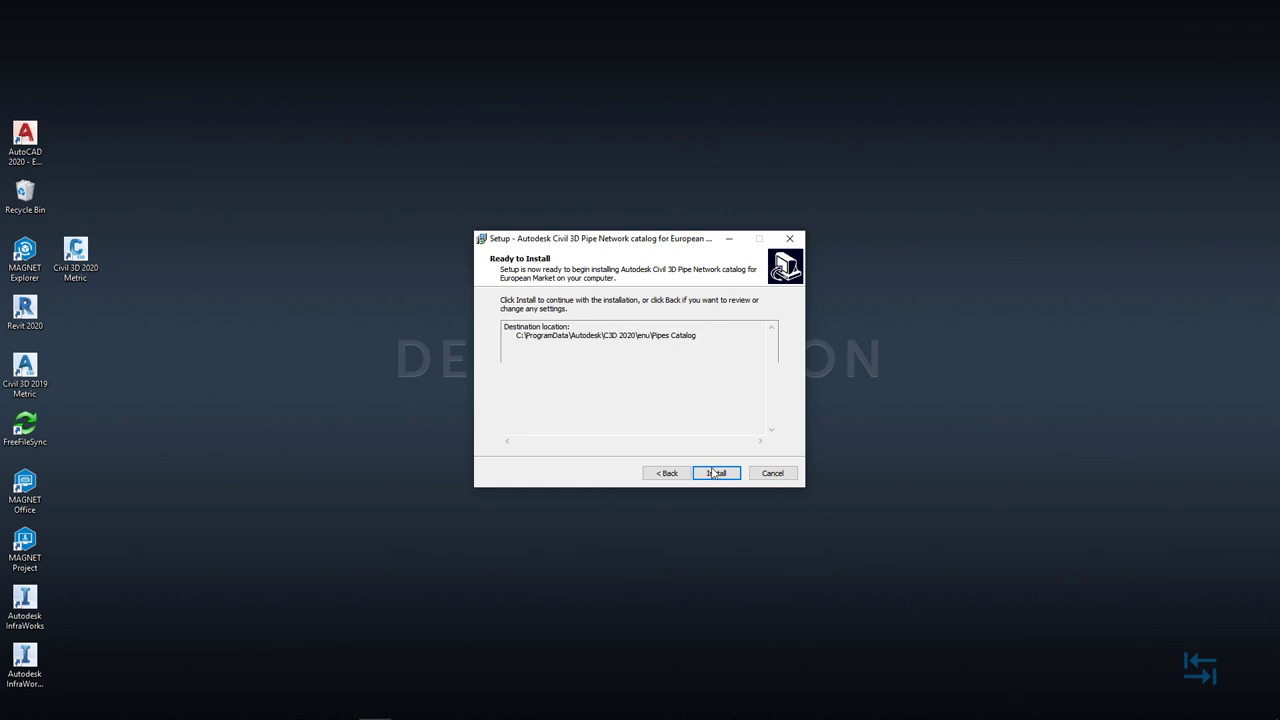
left_click(716, 475)
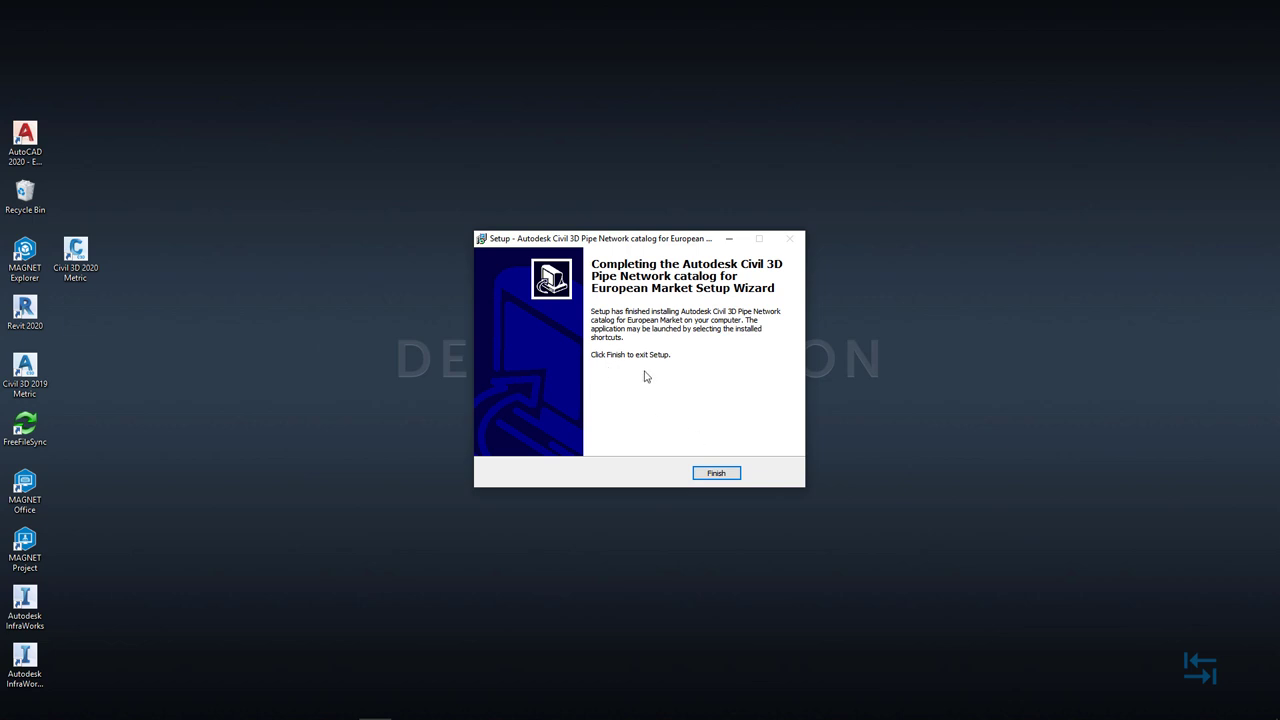
left_click(713, 476)
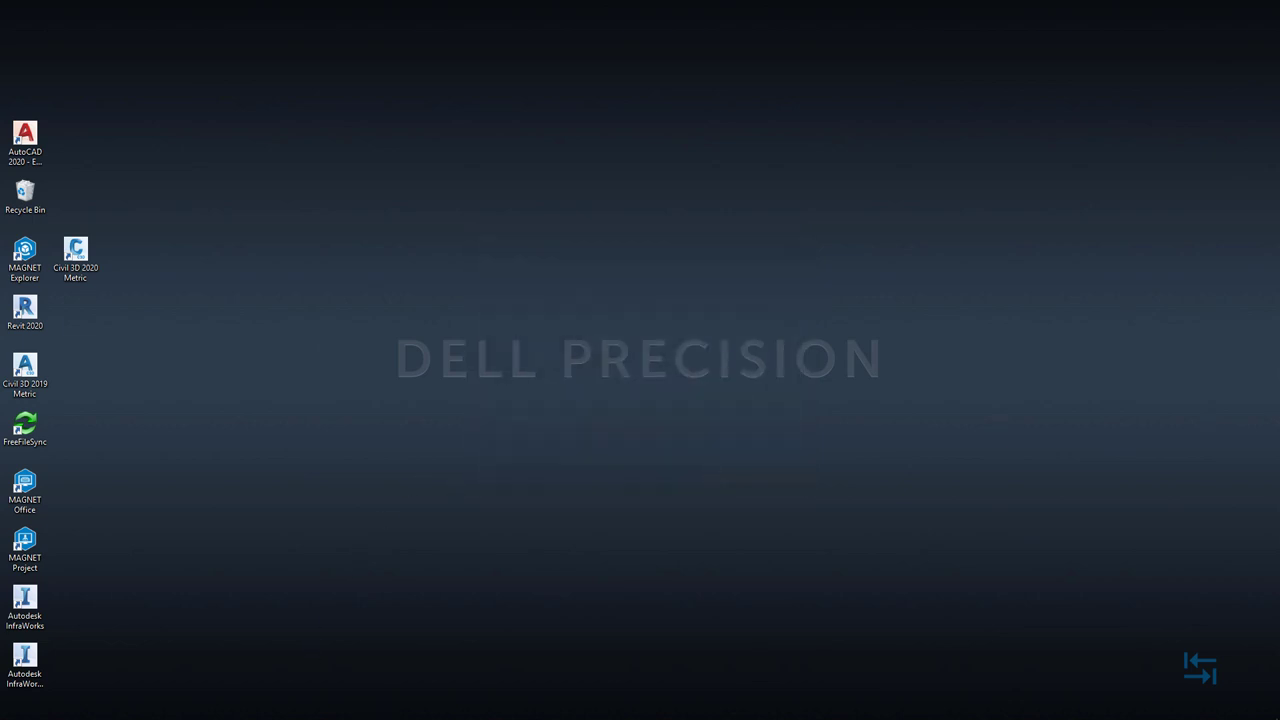
Inspect the EU pipes, EU structures and EU support-files folders in the Pipes Catalog folder, including the contents of EU support-files
mouse_move(110, 706)
left_click(209, 651)
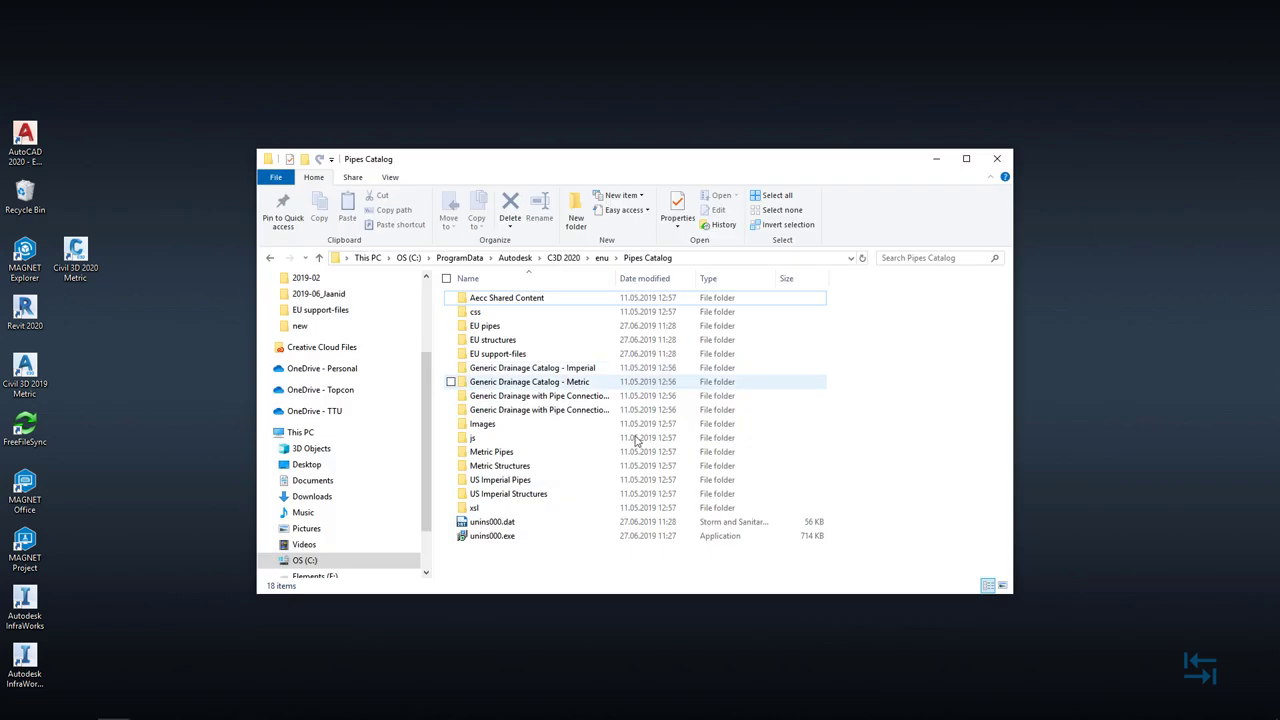
left_click(486, 326)
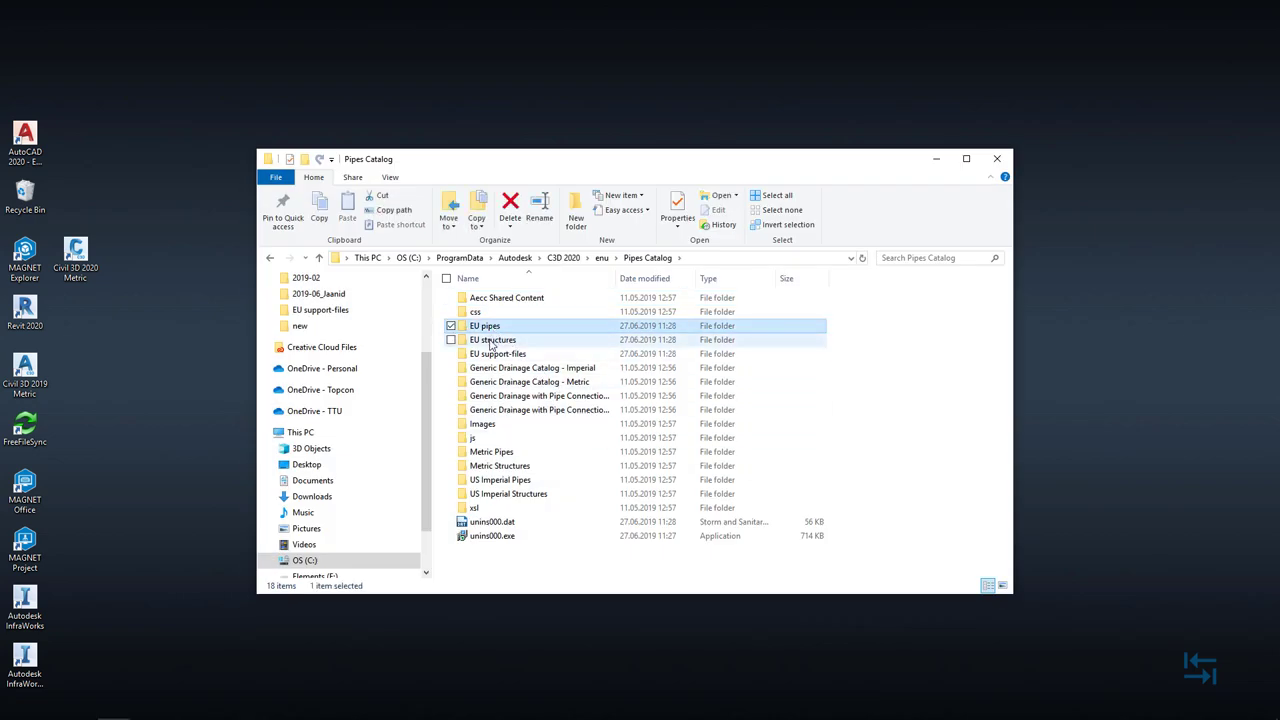
left_click(492, 341, "ctrl")
left_click(490, 355, "ctrl")
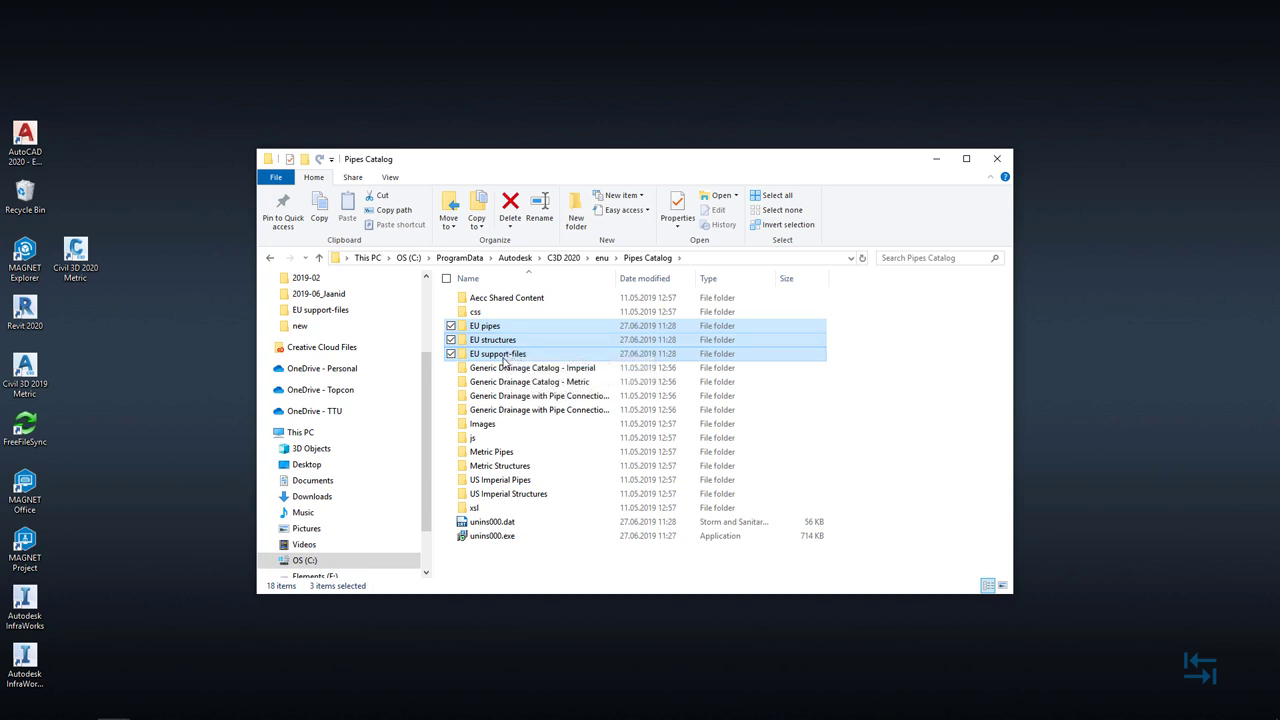
left_click(502, 356)
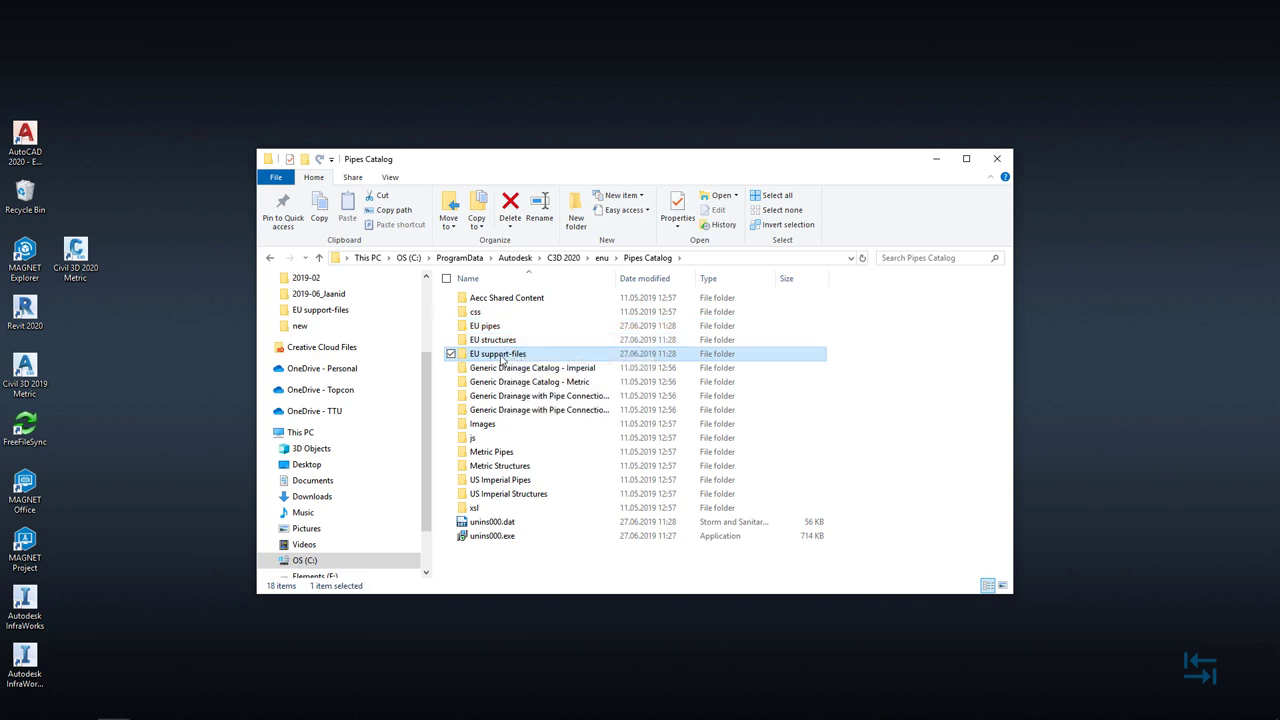
double_click(502, 356)
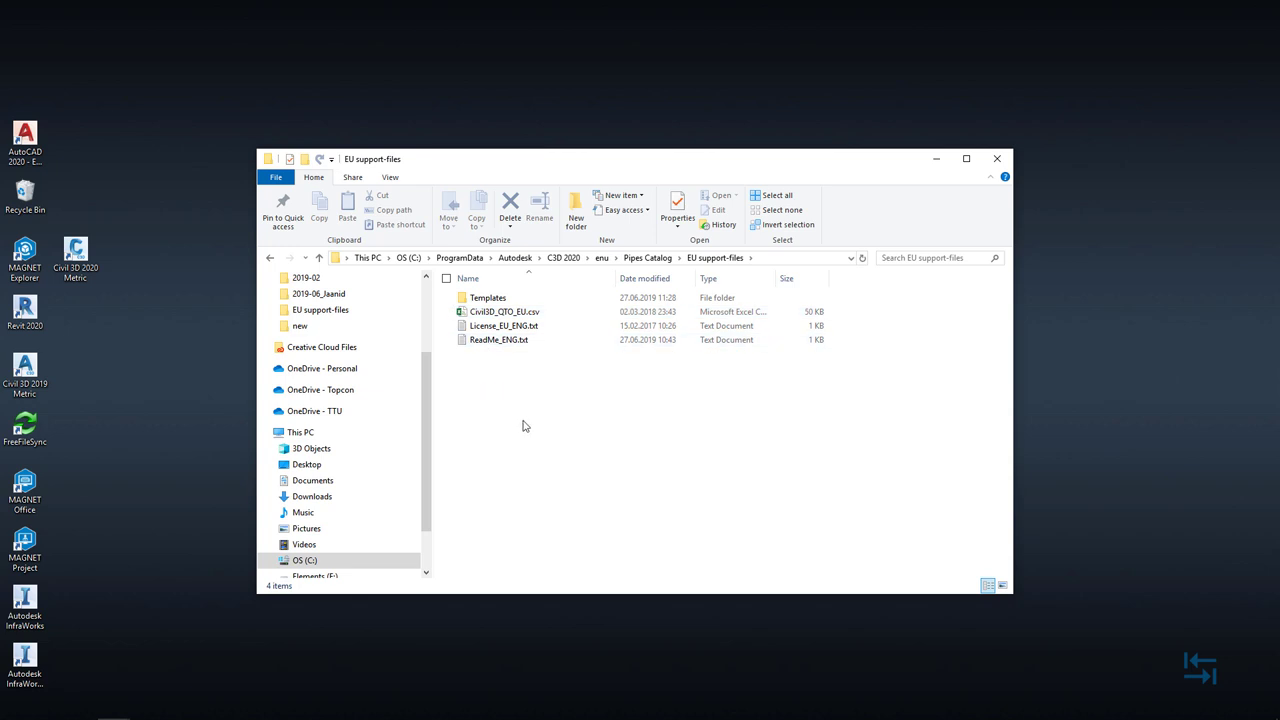
left_click(648, 258)
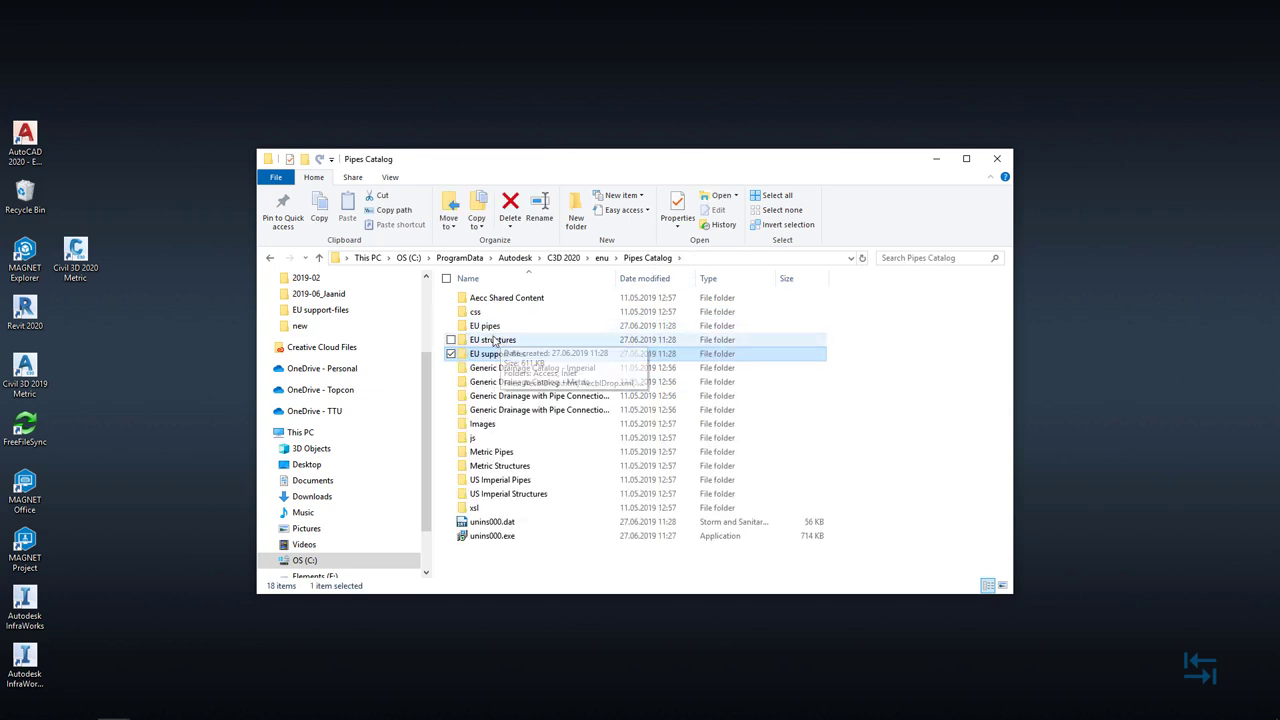
key("Up")
key("Up")
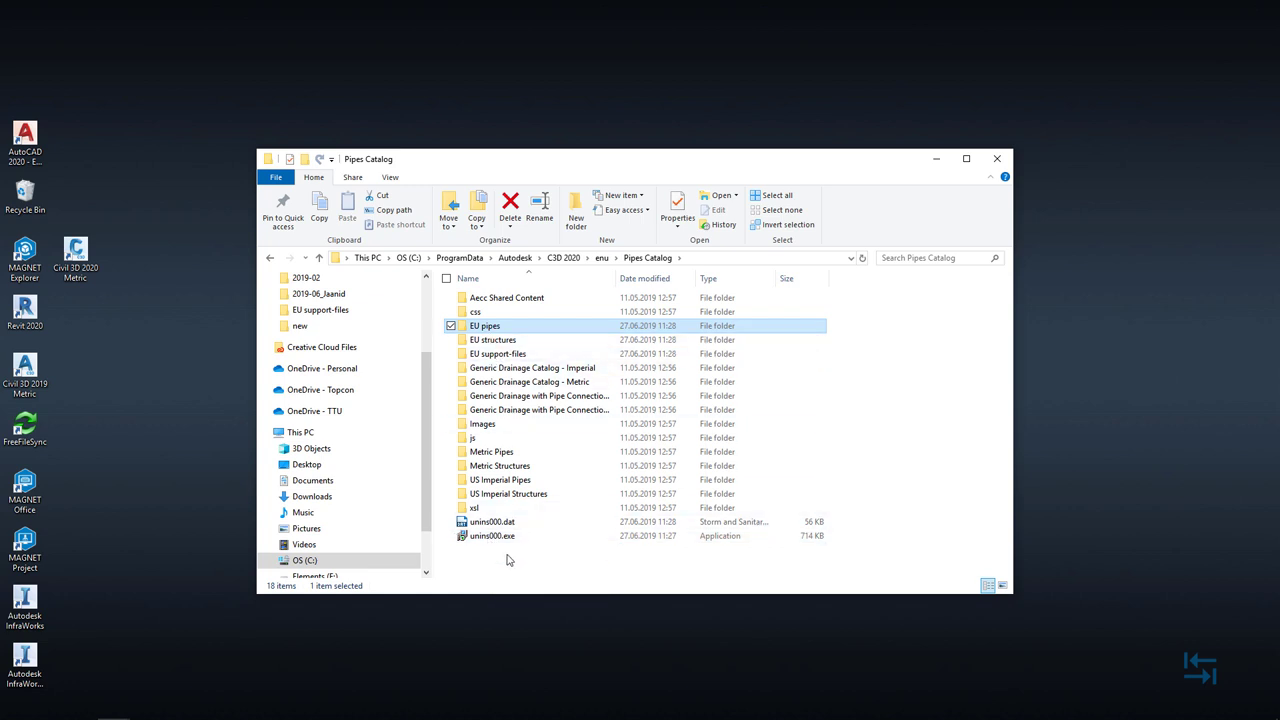
left_click(506, 560)
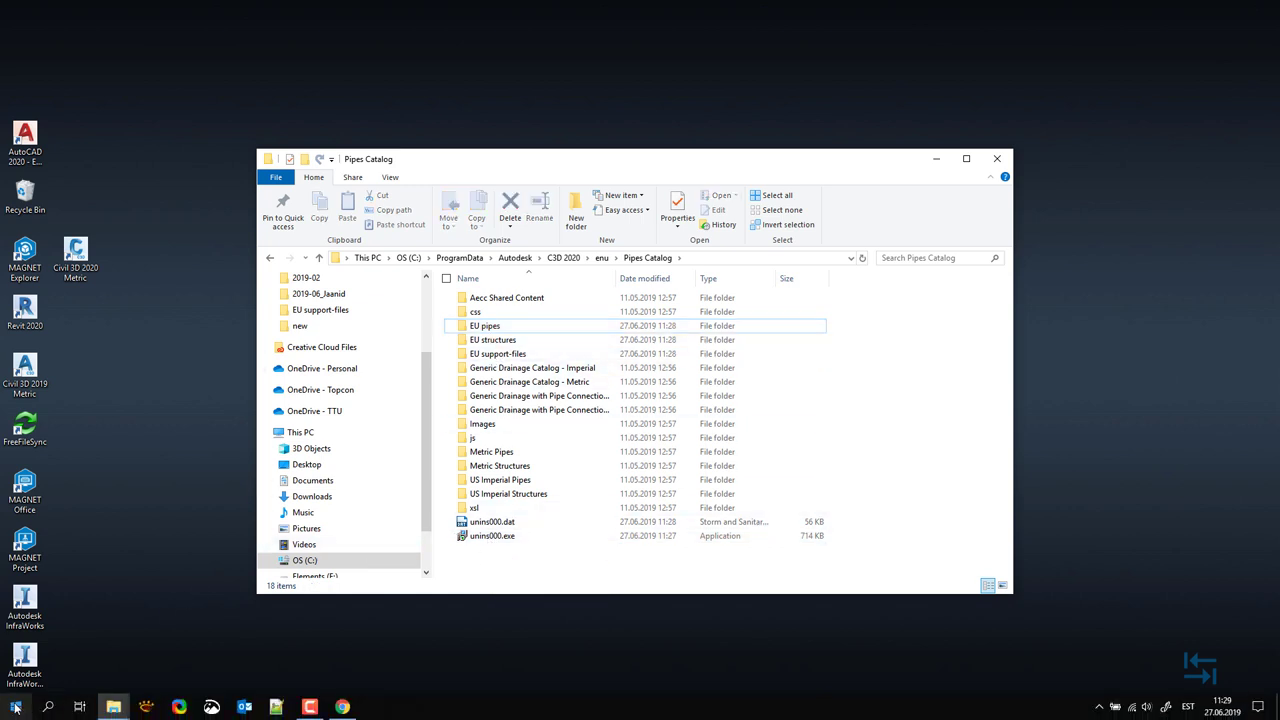
Search Windows for "pipe n"
right_click(16, 708)
left_click(45, 611)
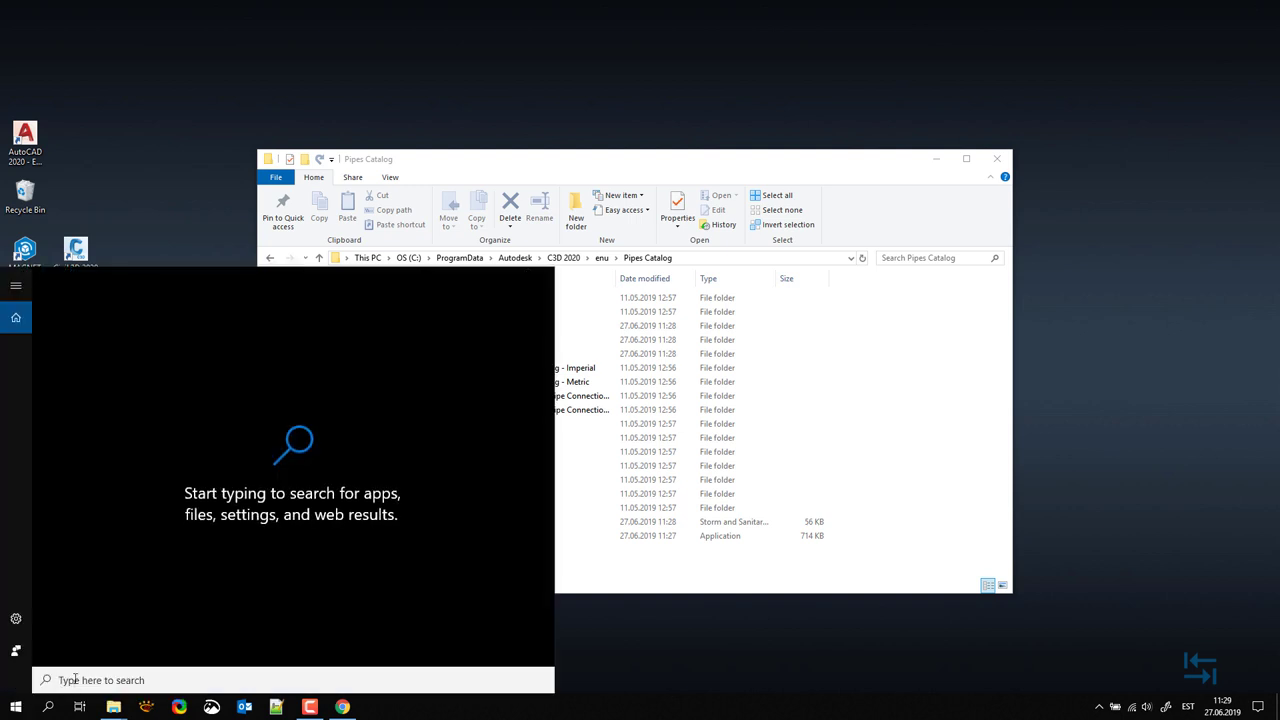
type("pipe n")
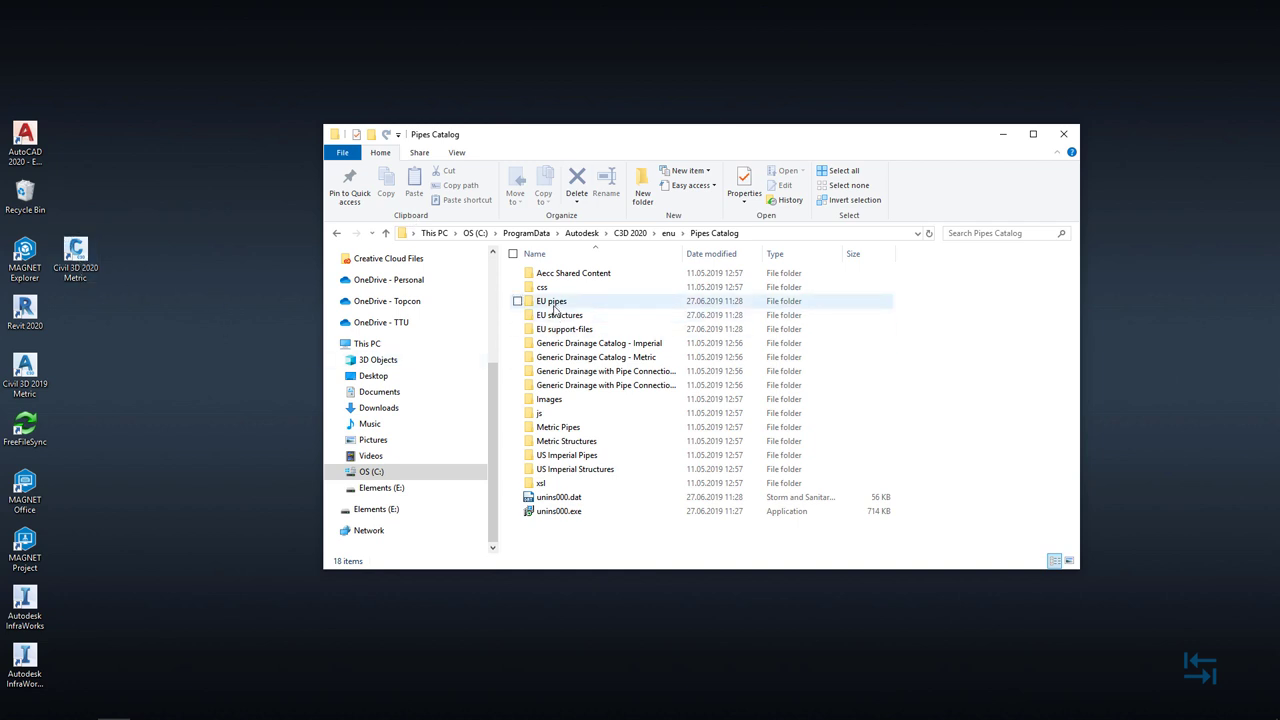
Launch Civil 3D 2020 Metric and close the default Drawing1
double_click(75, 255)
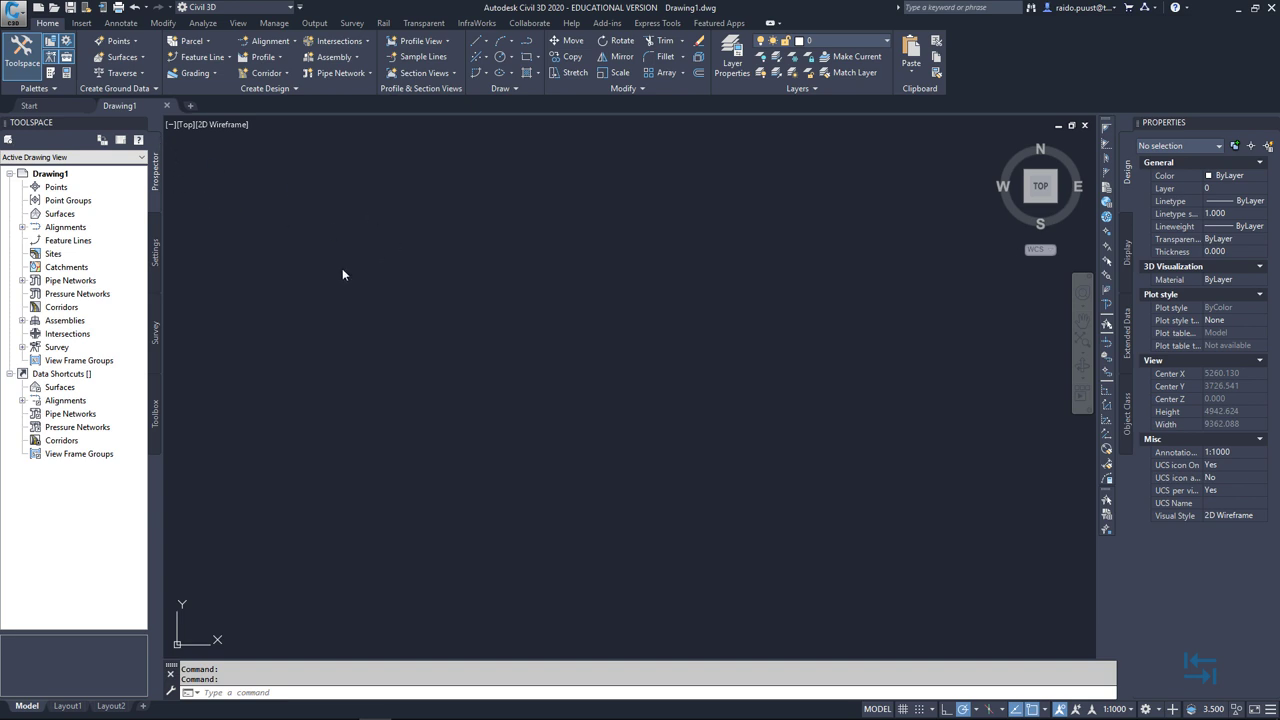
left_click(167, 105)
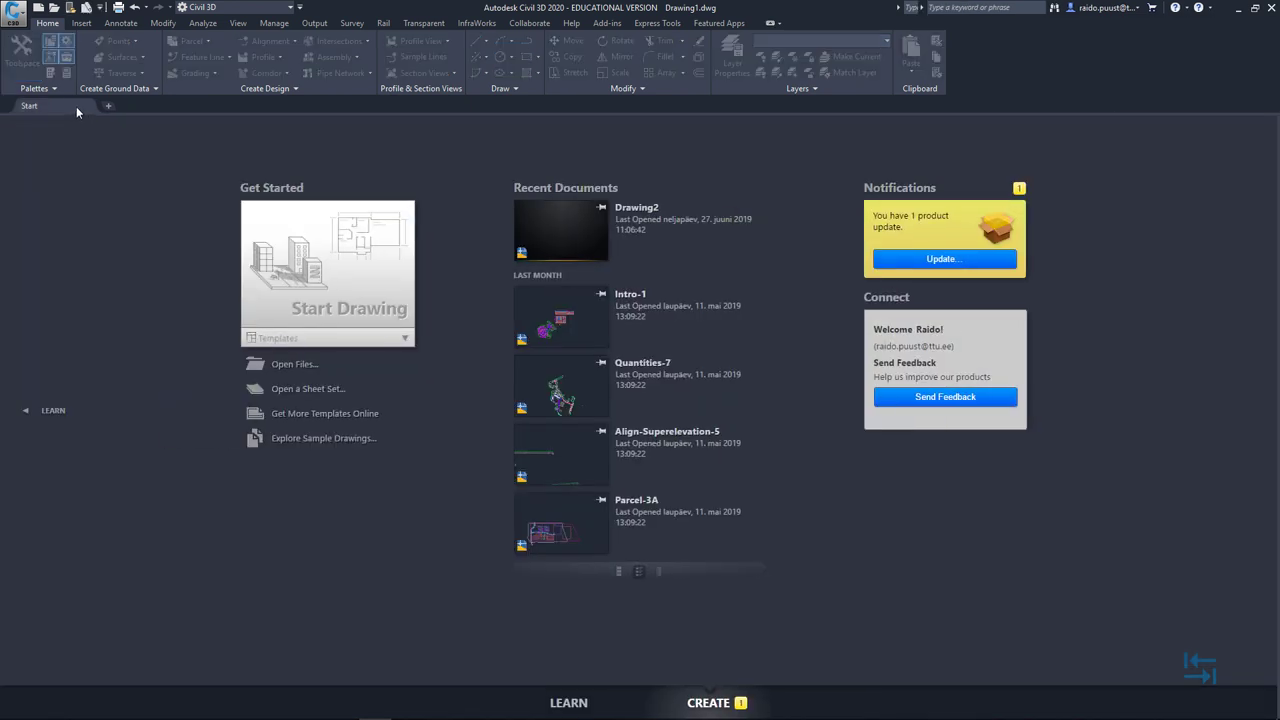
Create a new drawing from the _Autodesk Civil 3D (Metric) NCS.dwt template
left_click(16, 14)
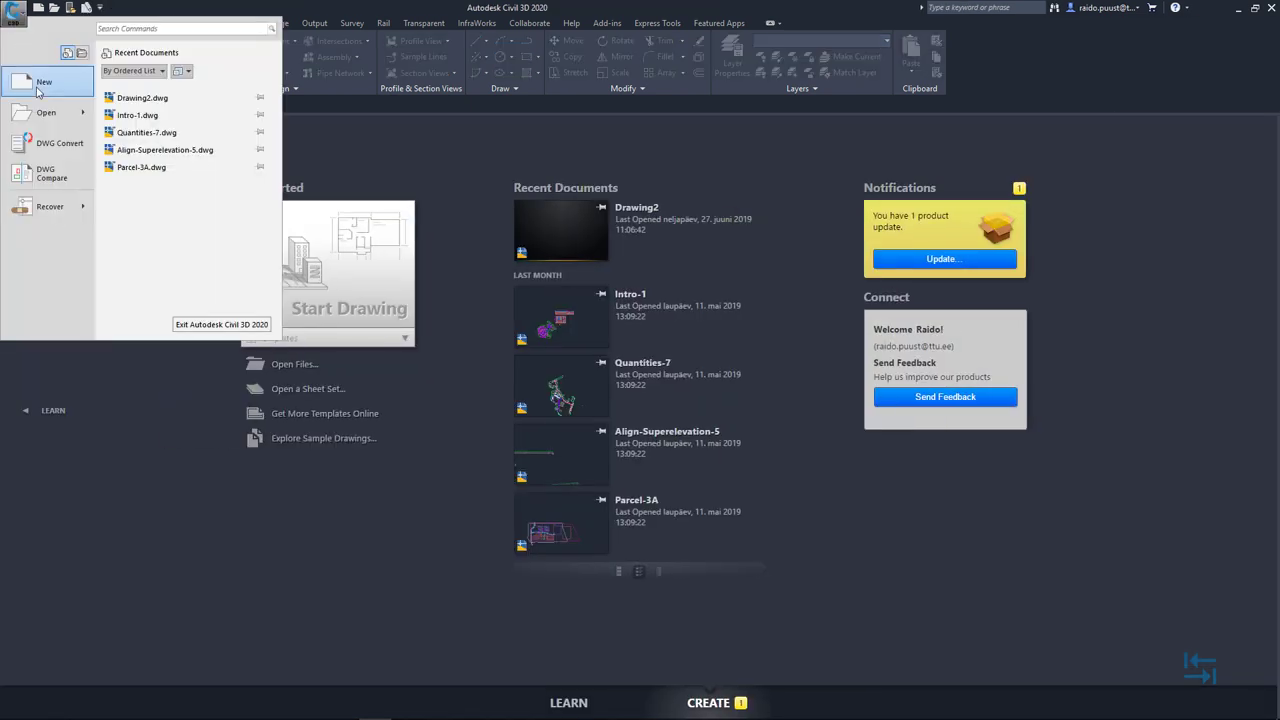
left_click(40, 82)
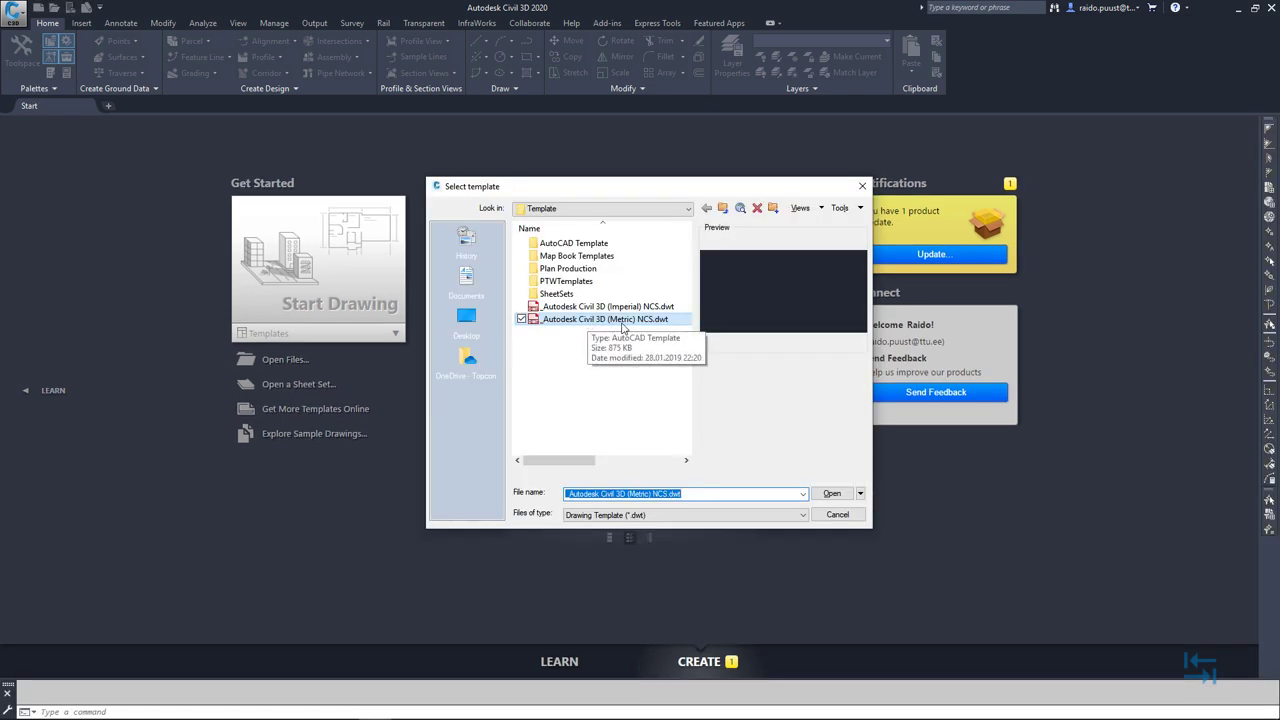
left_click(576, 326)
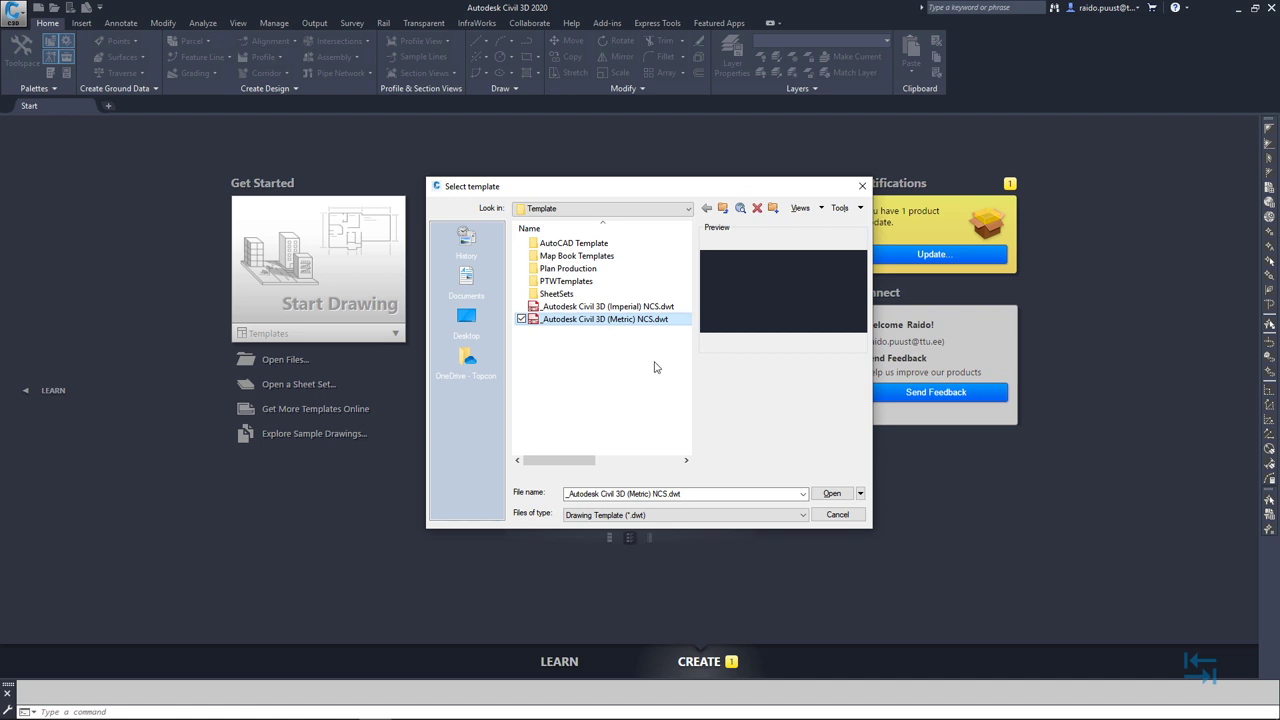
left_click(831, 493)
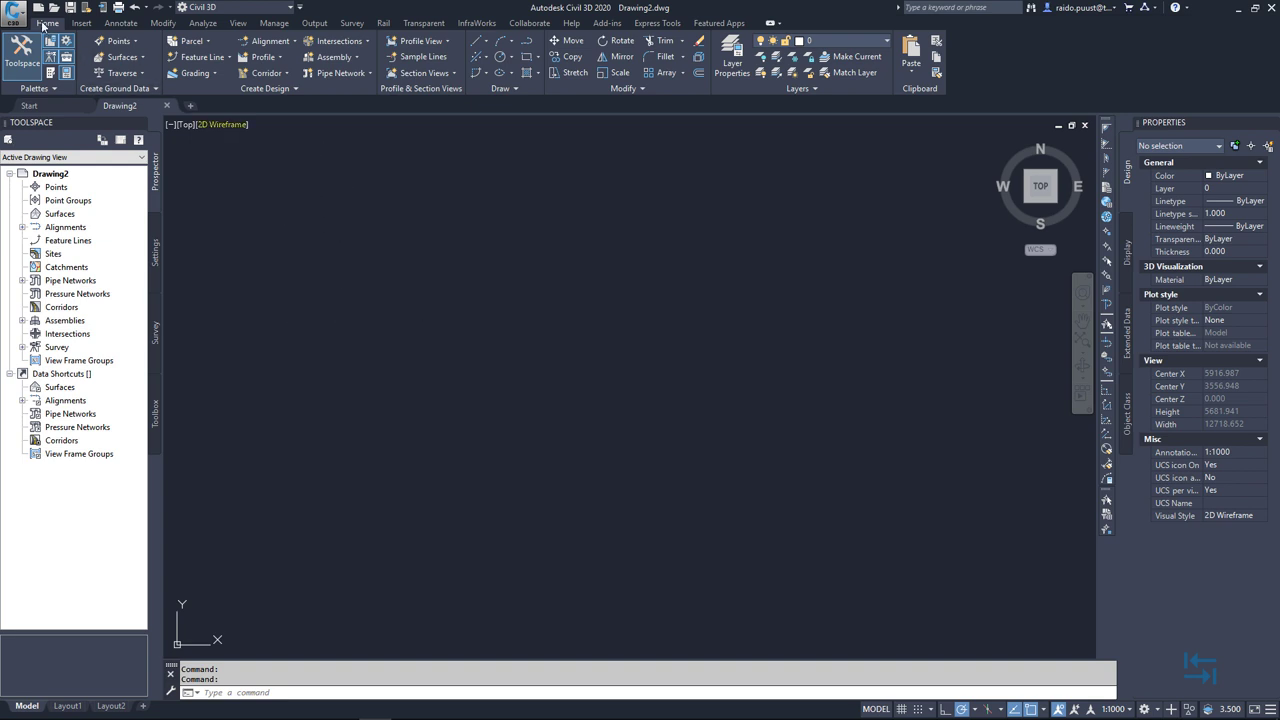
Set the drawing's pipe network catalog to EU pipes for the pipe catalog and EU structures for the structure catalog
left_click(247, 90)
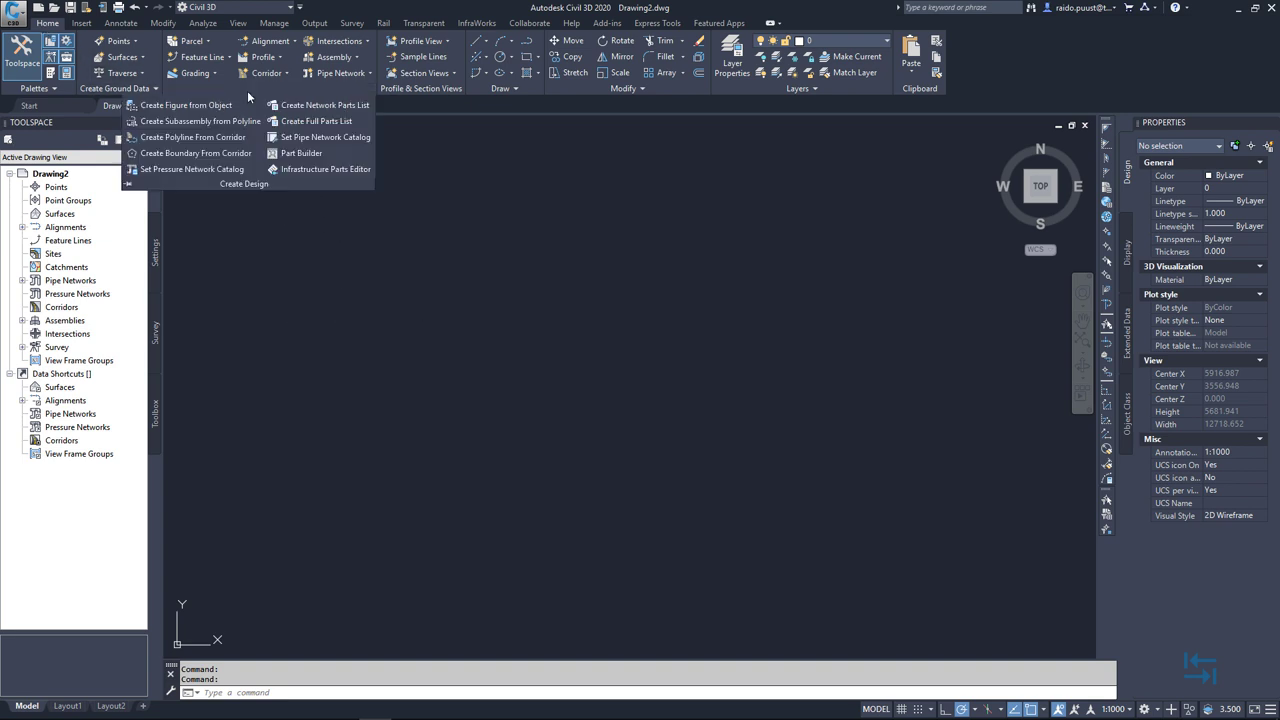
left_click(323, 138)
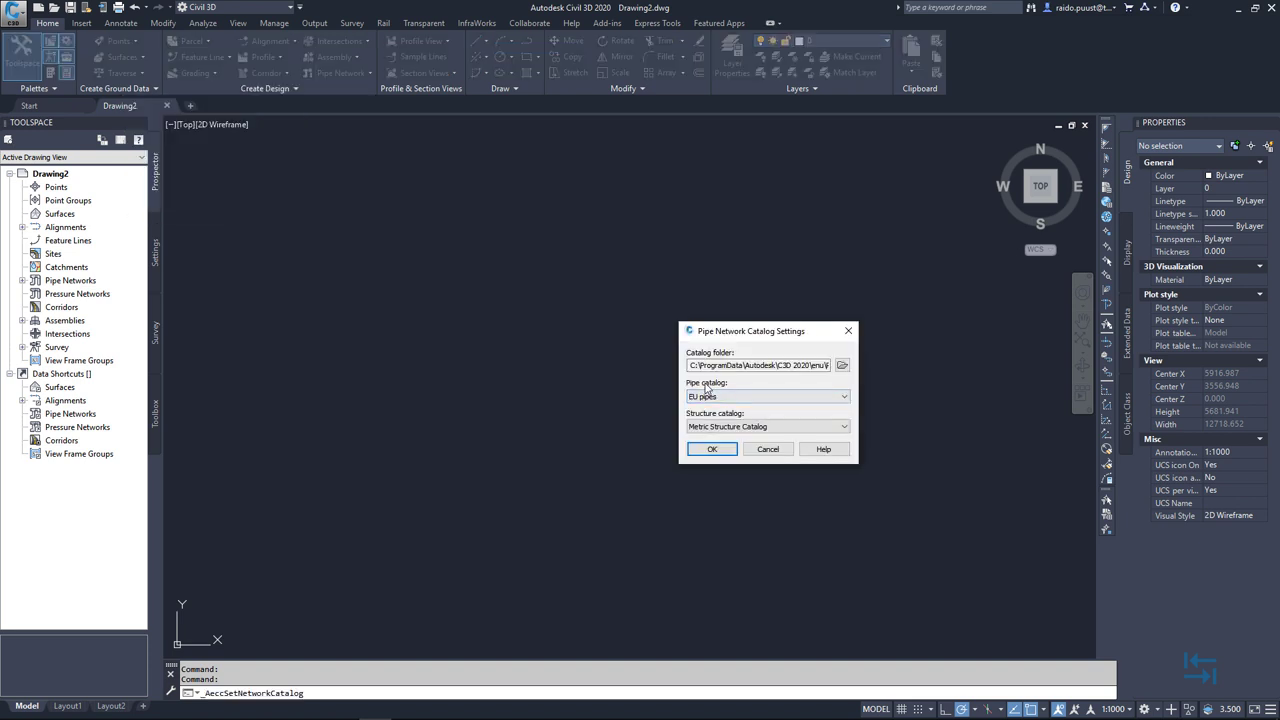
left_click(715, 397)
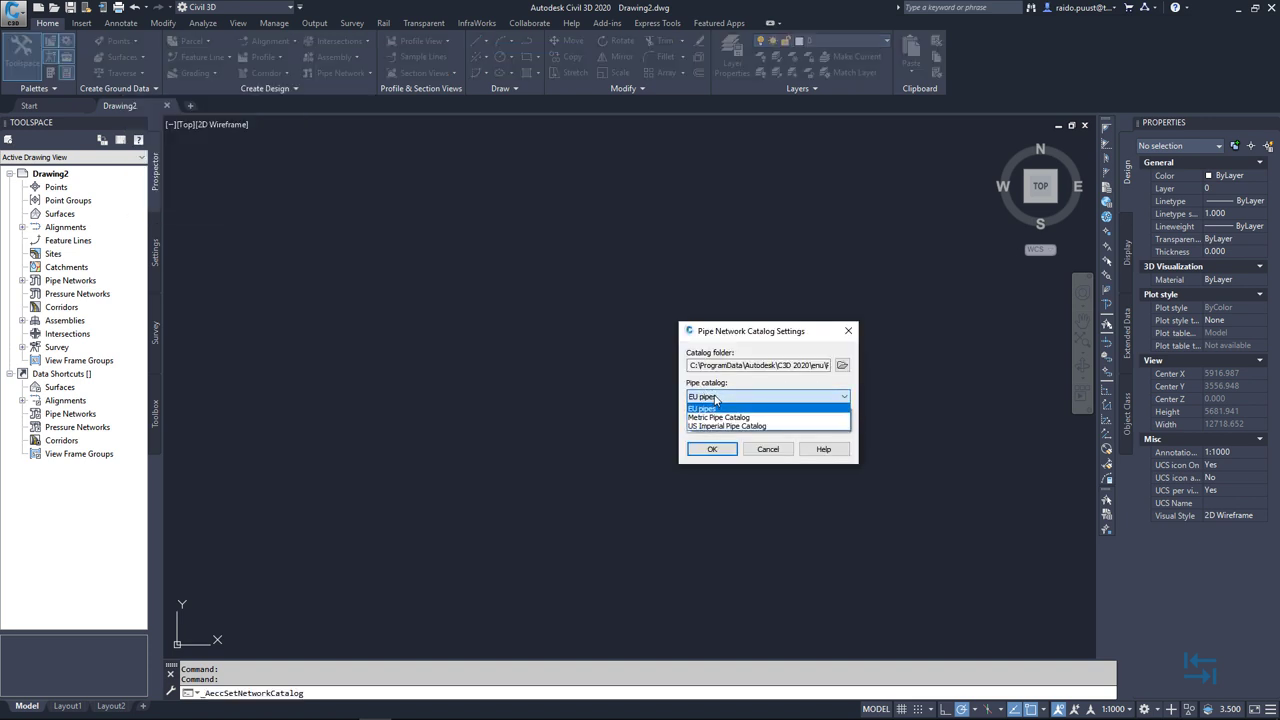
left_click(715, 406)
left_click(716, 427)
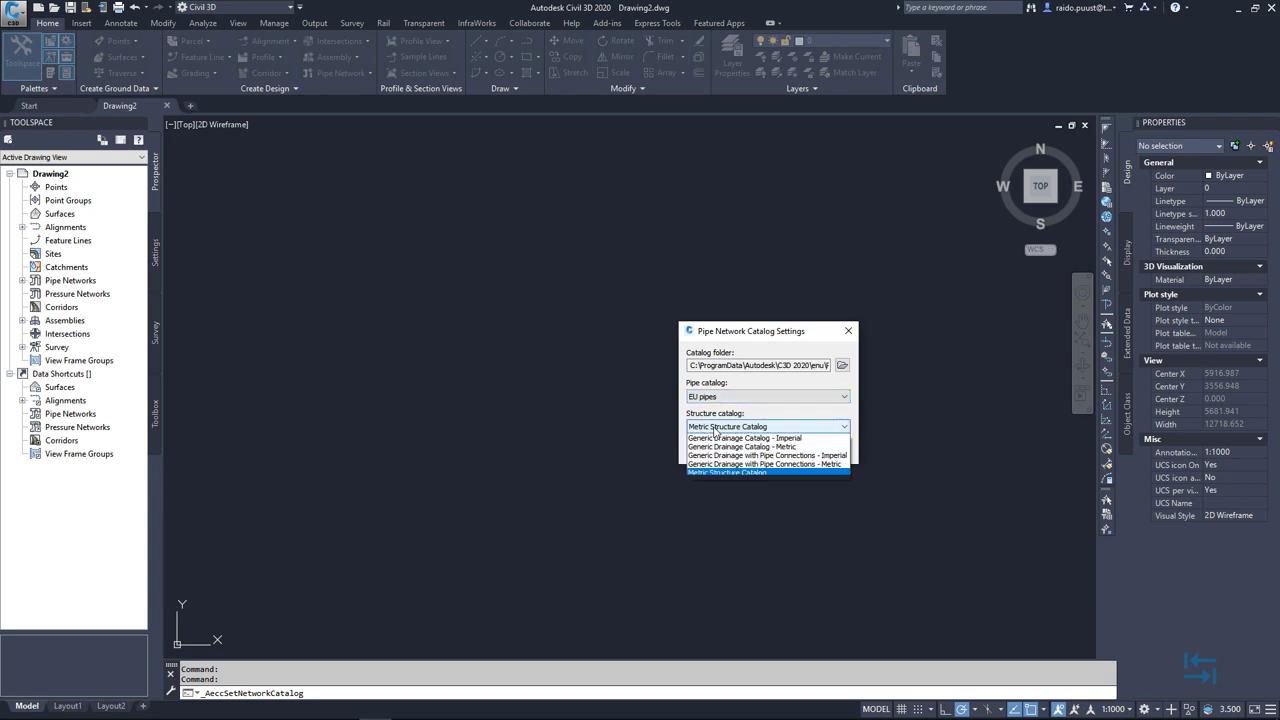
left_click(710, 438)
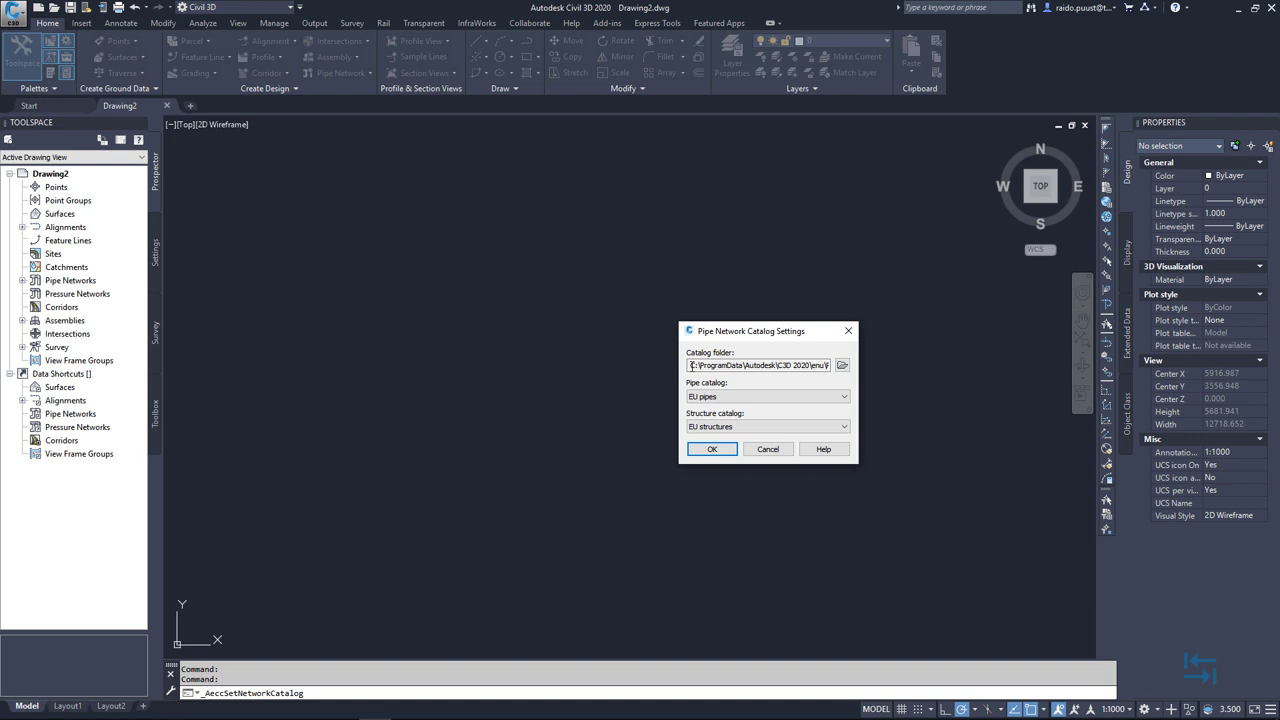
left_click_drag(689, 365, 887, 385)
left_click(776, 366)
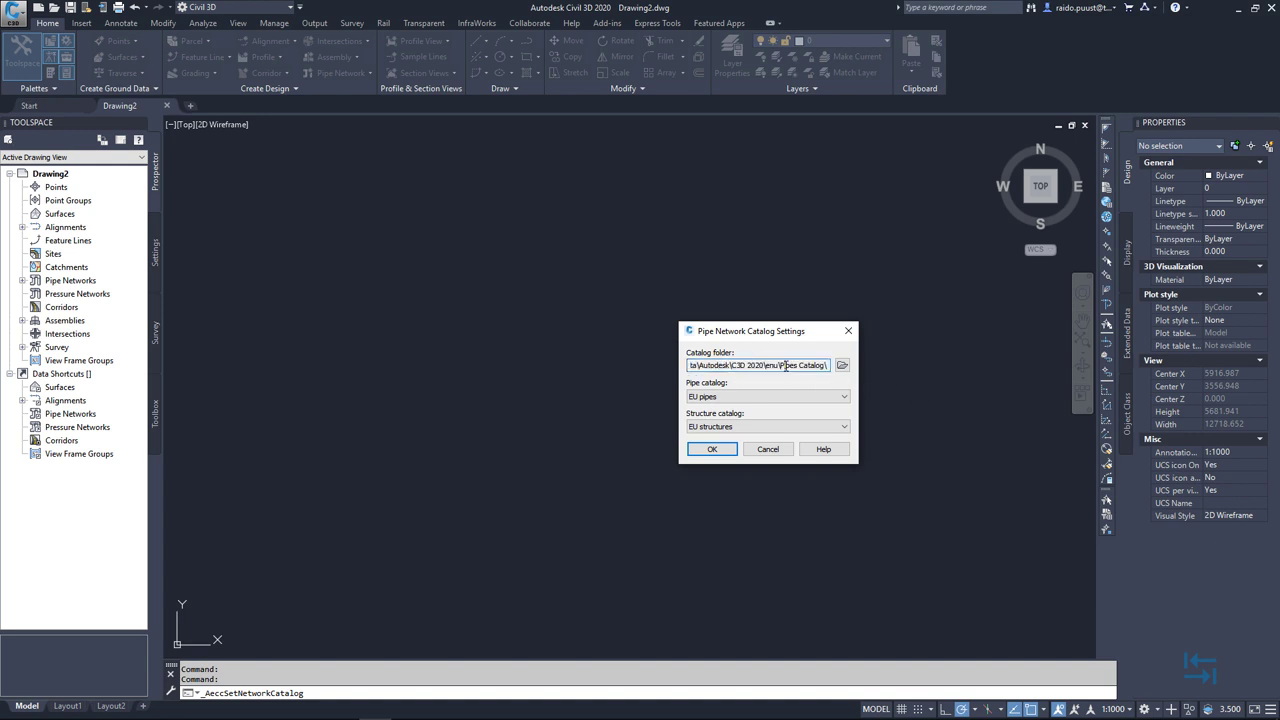
left_click(712, 449)
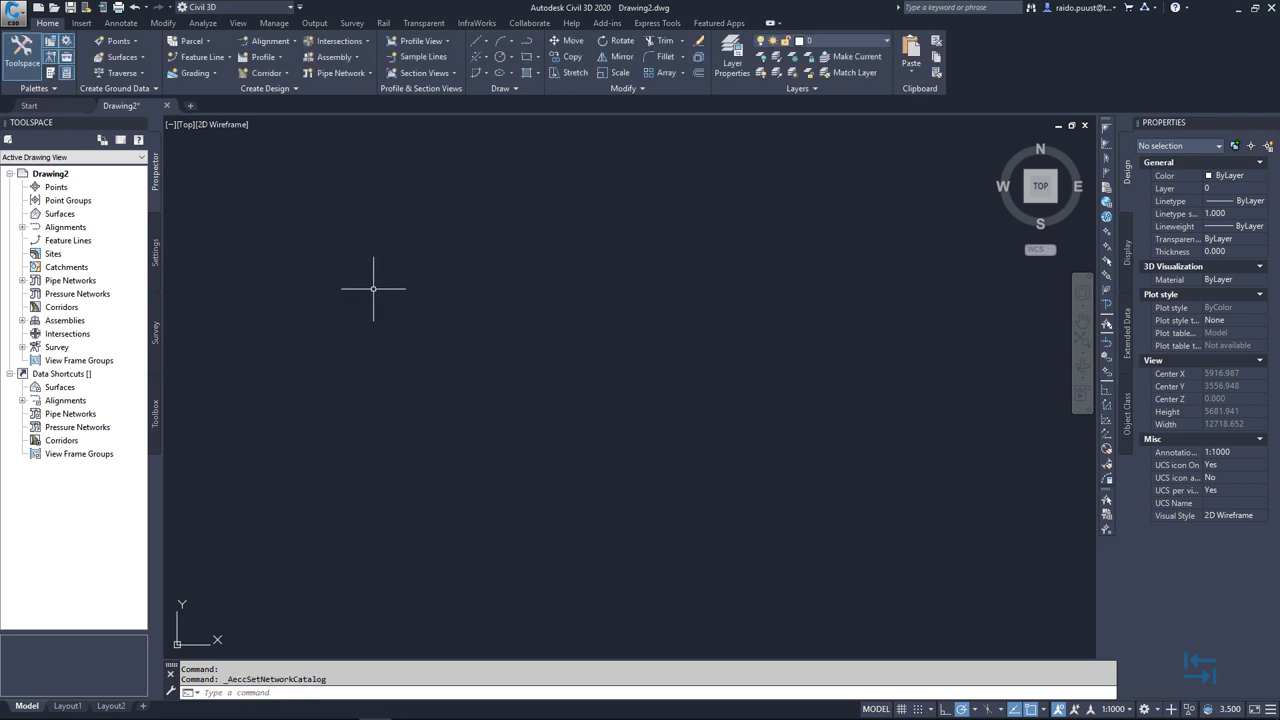
Save the drawing to the Desktop as PipeNetwork-demo.dwg
key("ctrl+s")
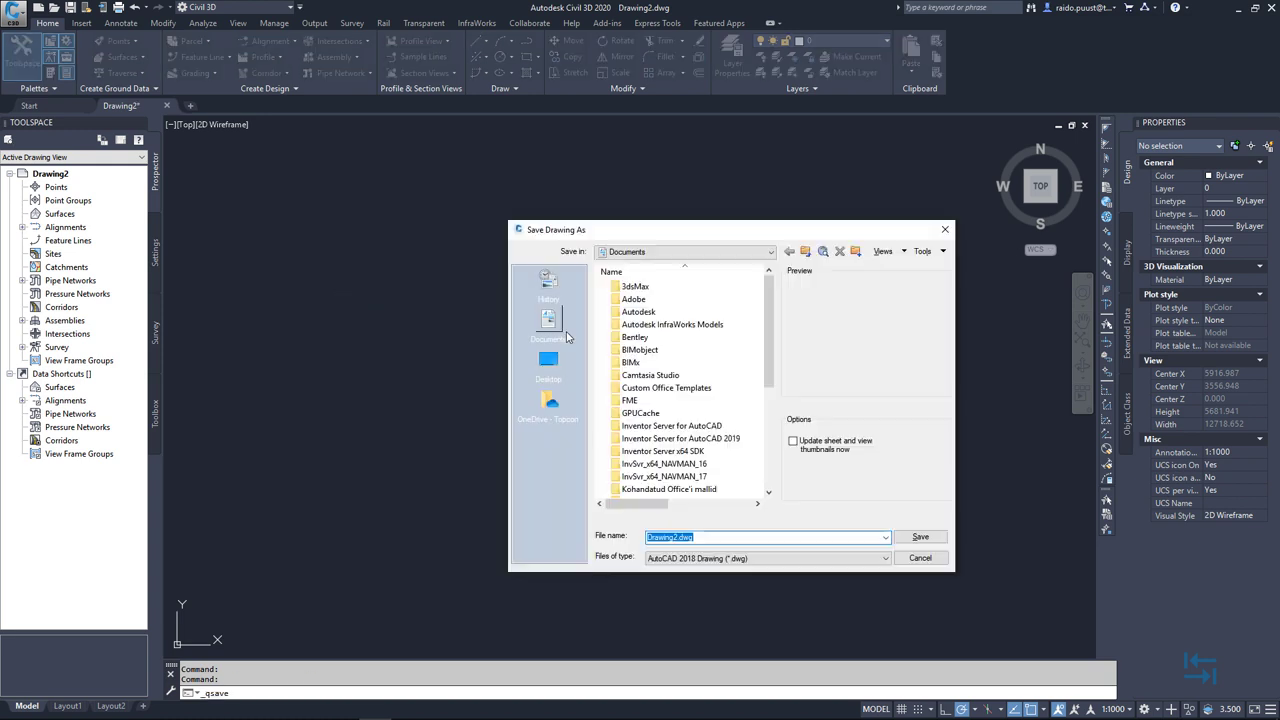
left_click(548, 362)
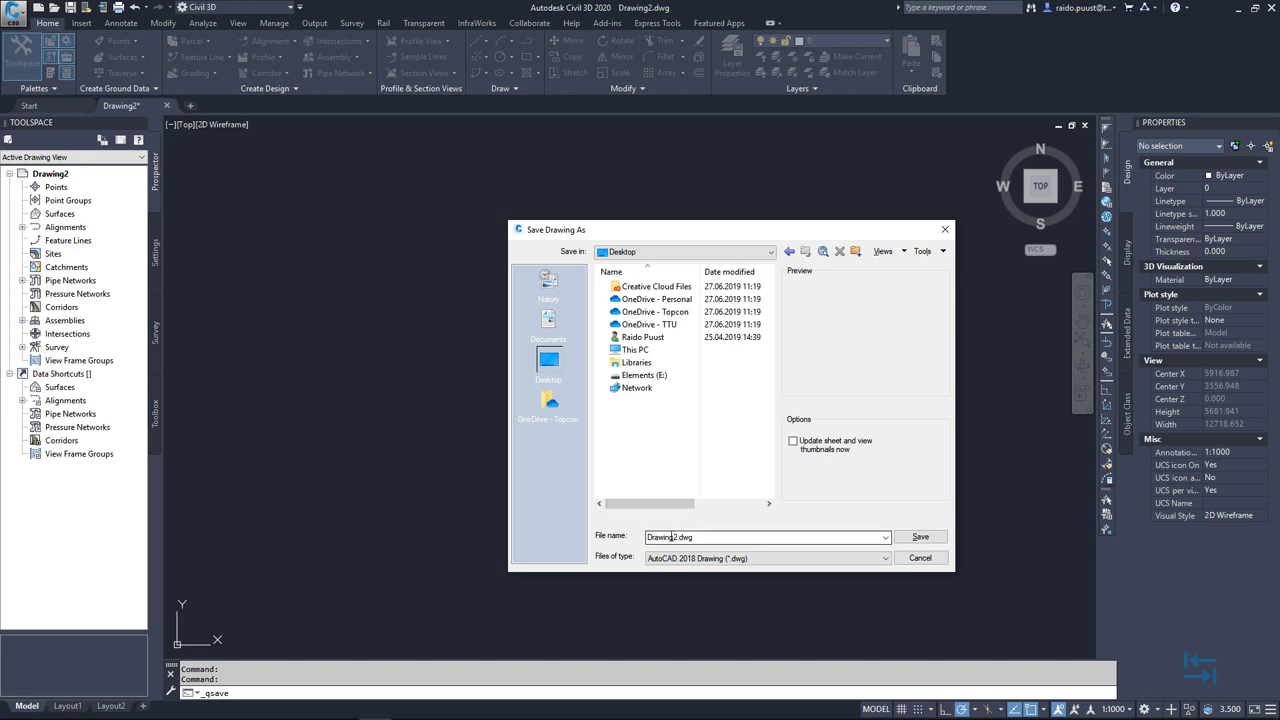
double_click(666, 537)
type("PipeNetwork-demo")
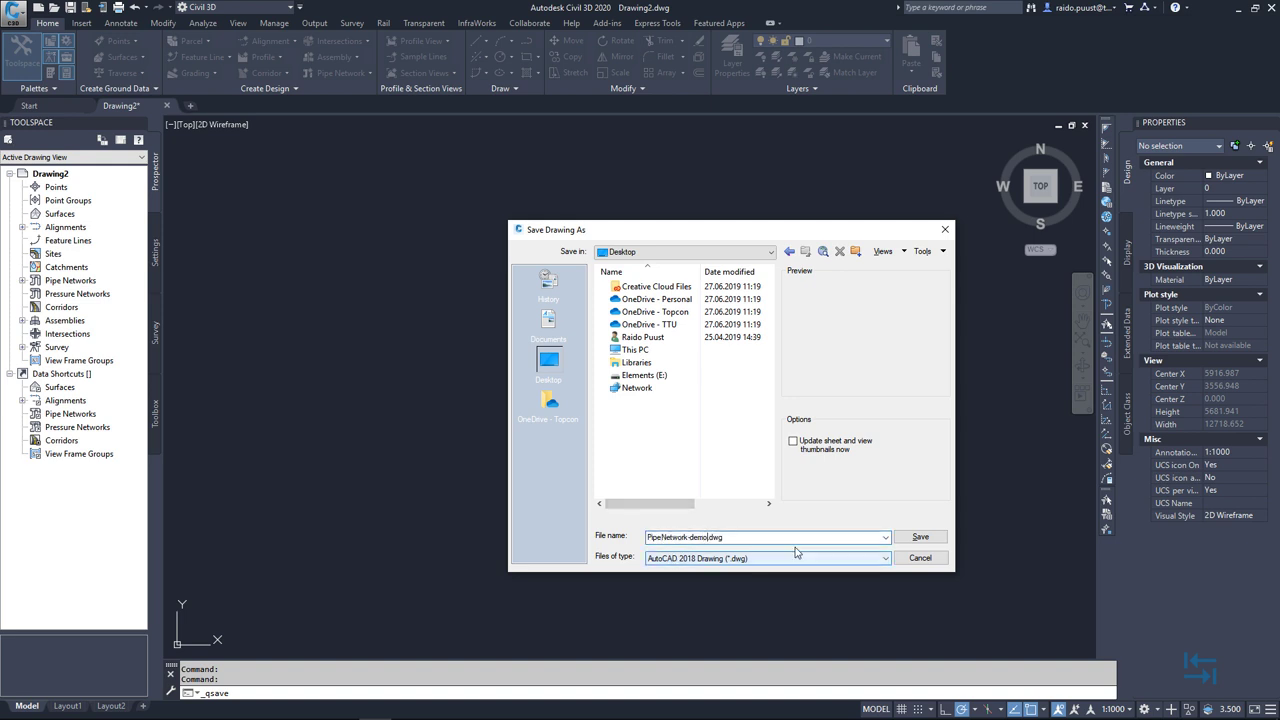
left_click(935, 537)
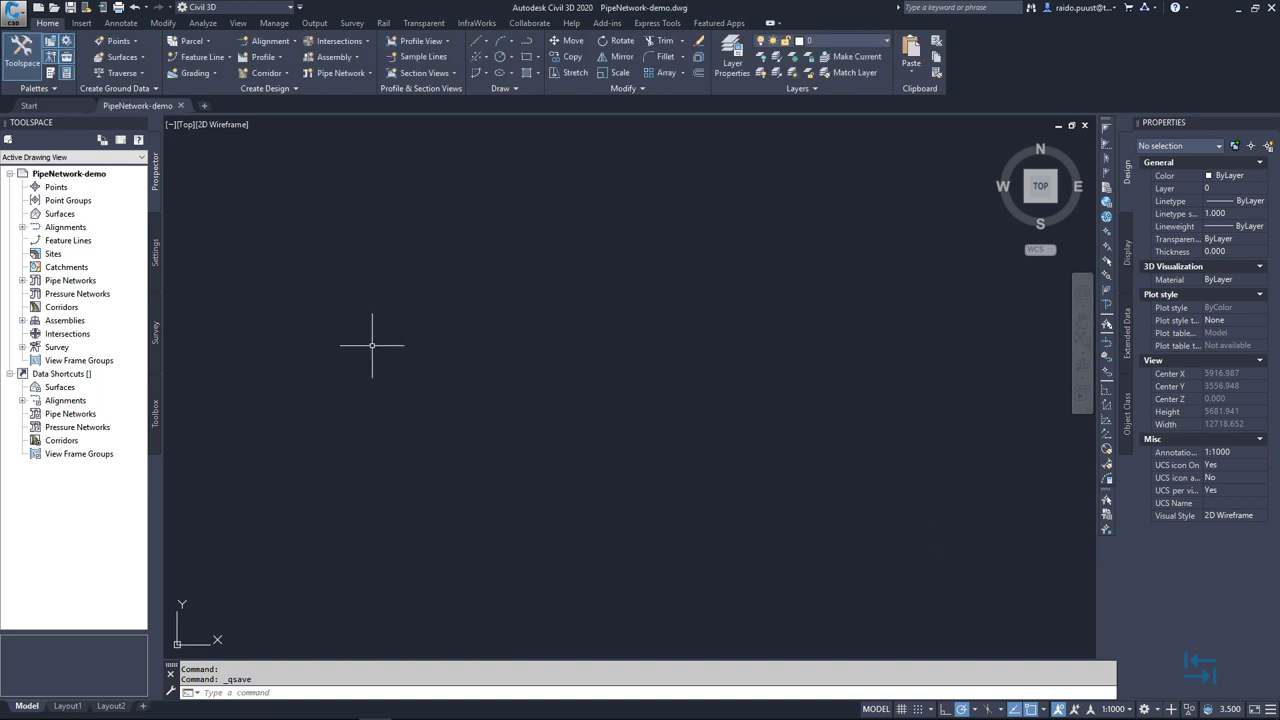
Create a new Pipe Network parts list in the drawing settings and name it EU content
left_click(156, 252)
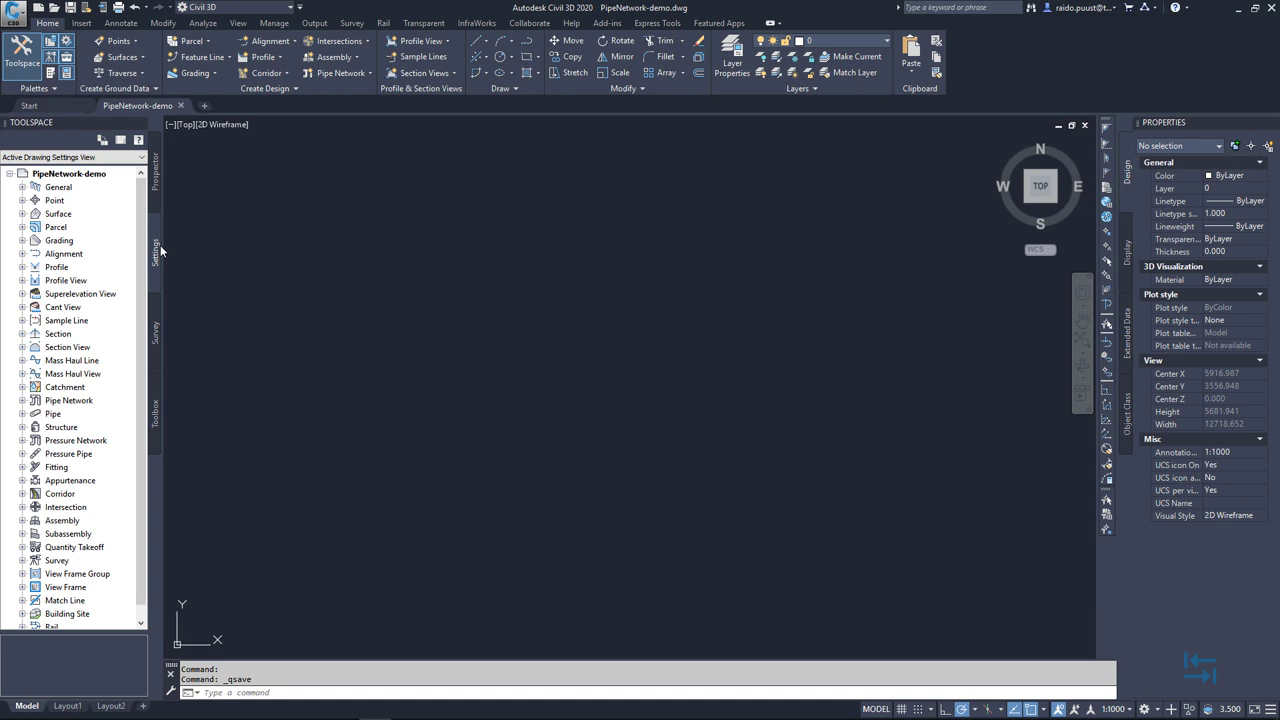
left_click(22, 400)
left_click(35, 413)
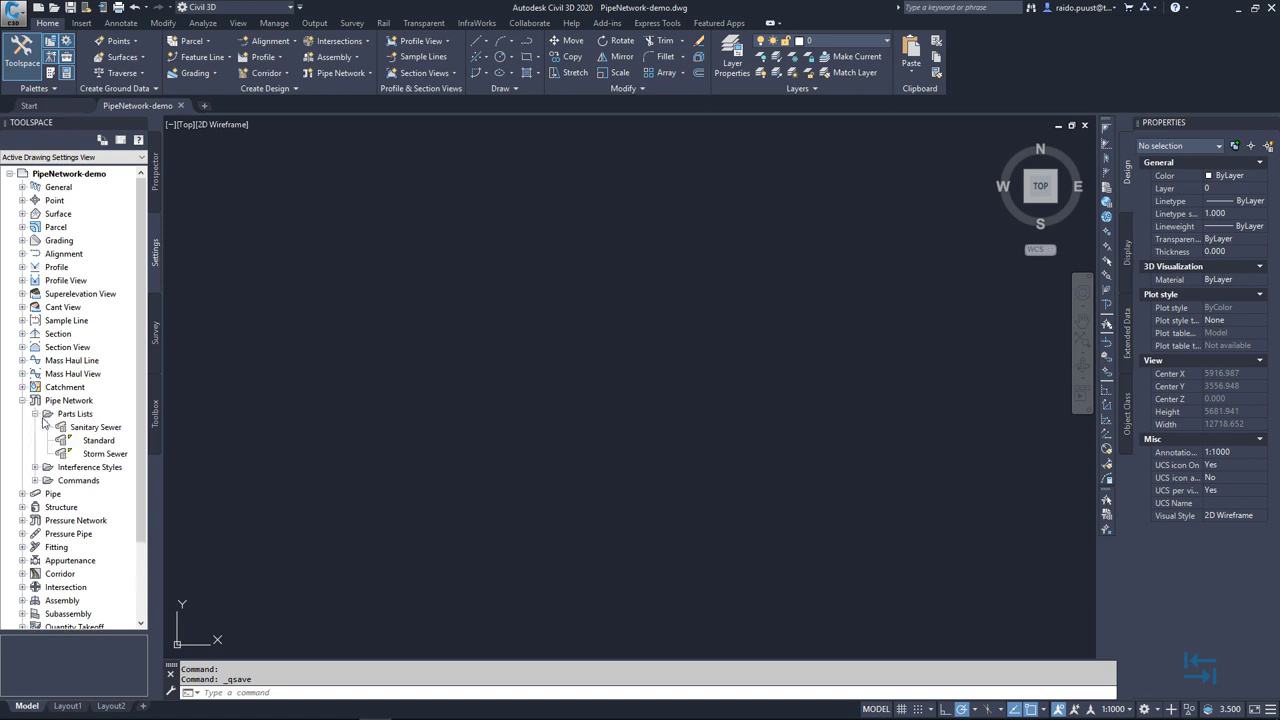
right_click(70, 418)
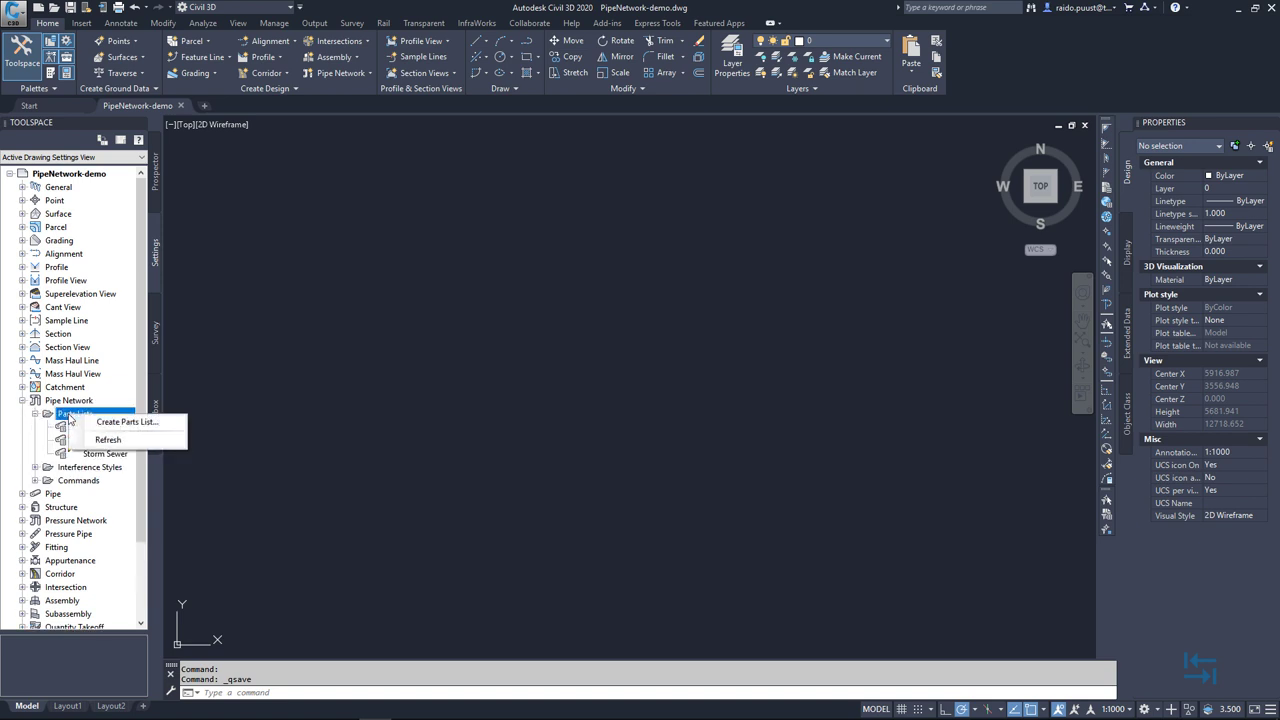
left_click(120, 422)
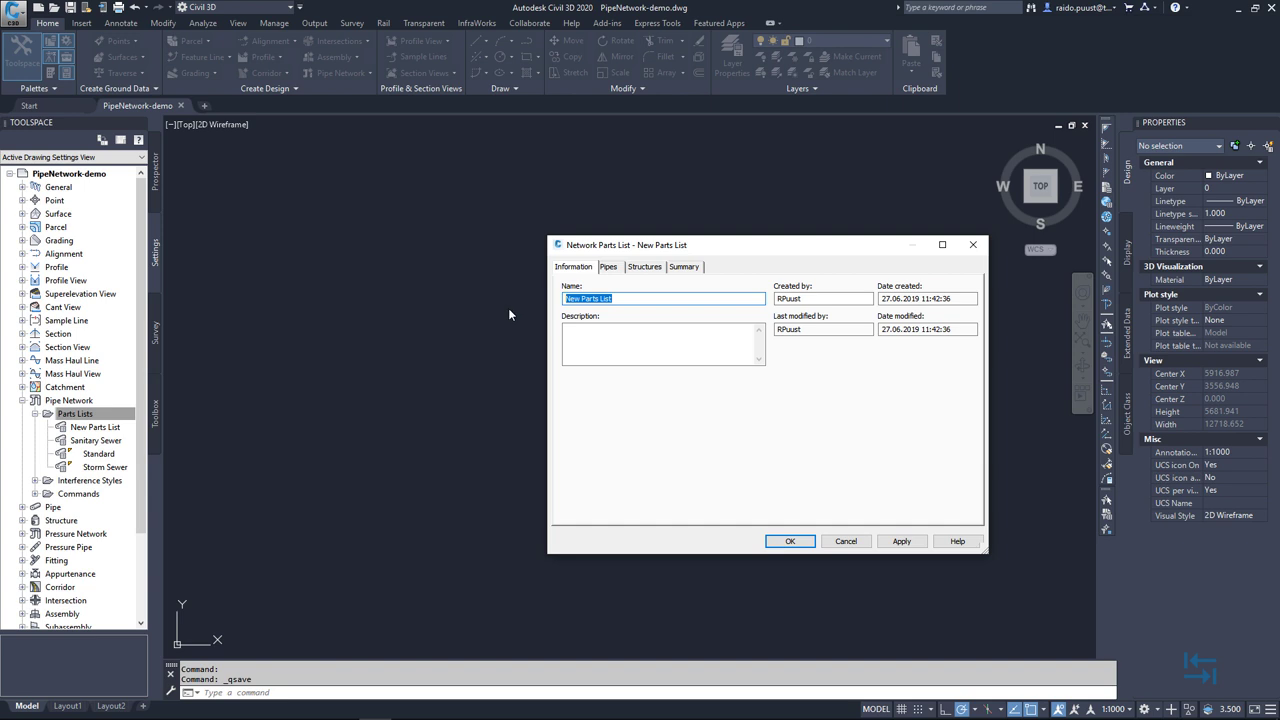
type("SS_sanitary")
Add the pipe family Plain end pipe (PE, PN16, TS, Wavin) to the EU content parts list
left_click(608, 267)
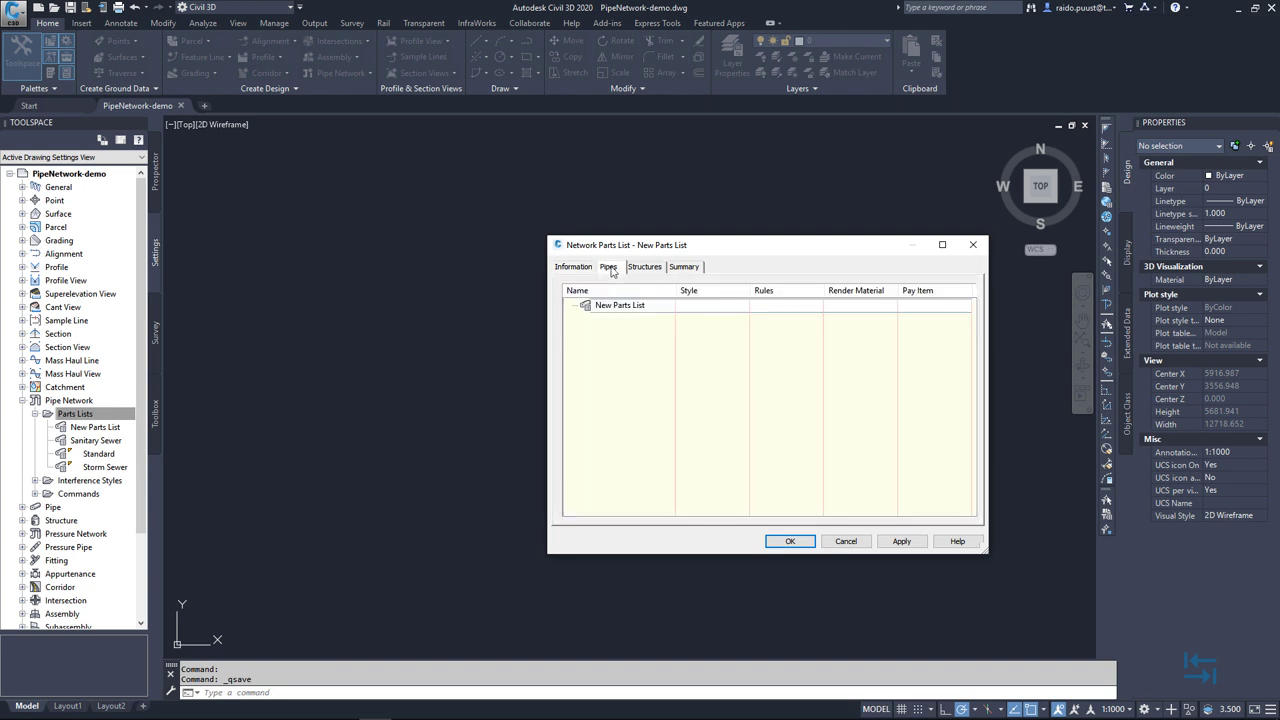
right_click(622, 305)
left_click(665, 314)
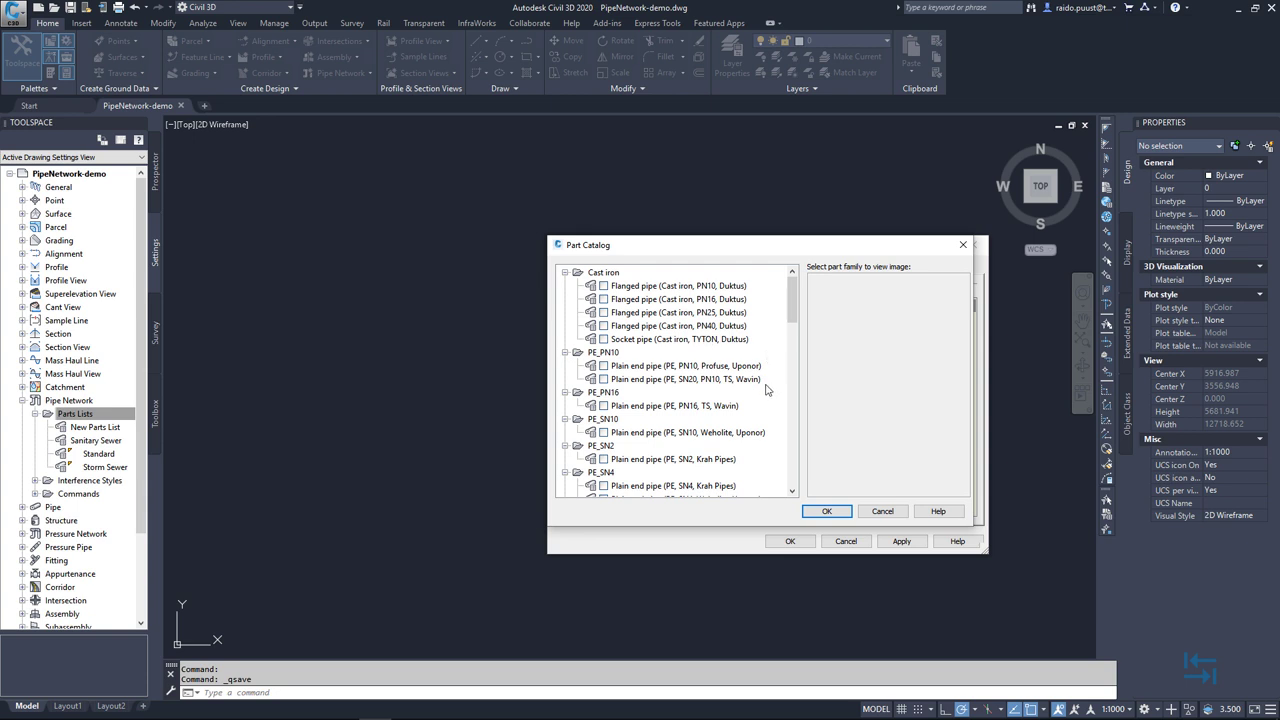
scroll(762, 424, "down", 1)
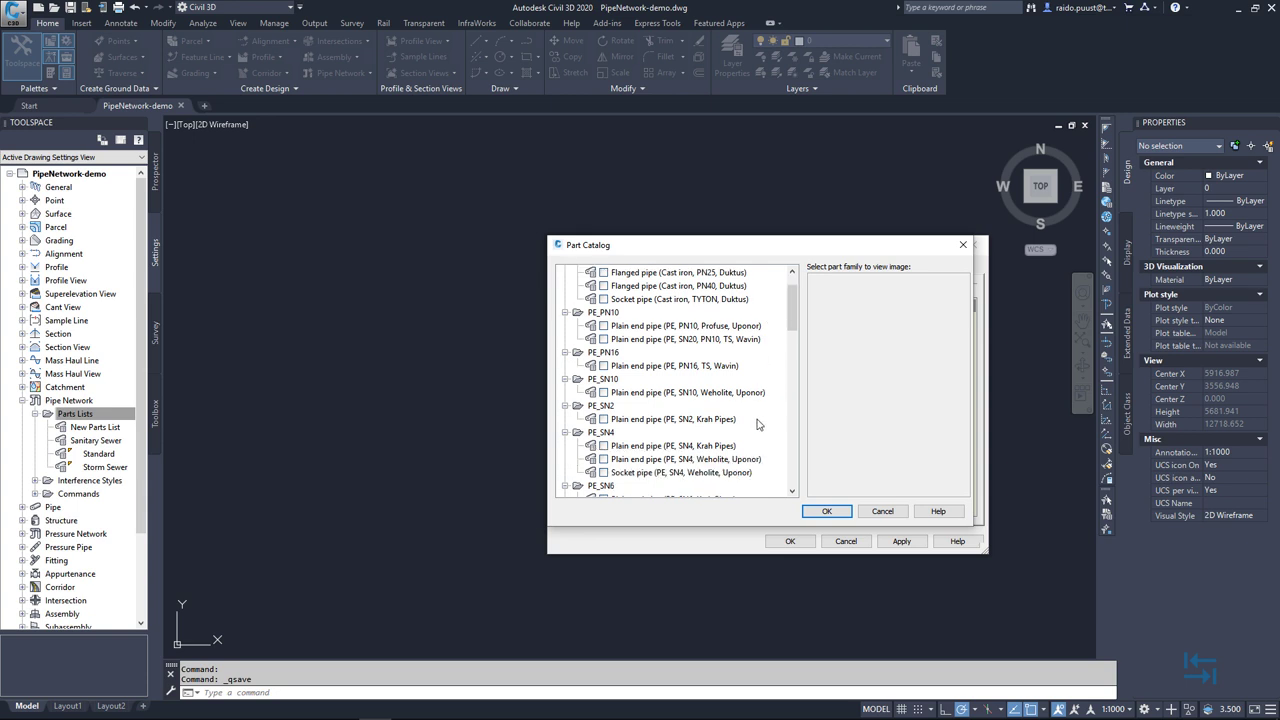
left_click(603, 365)
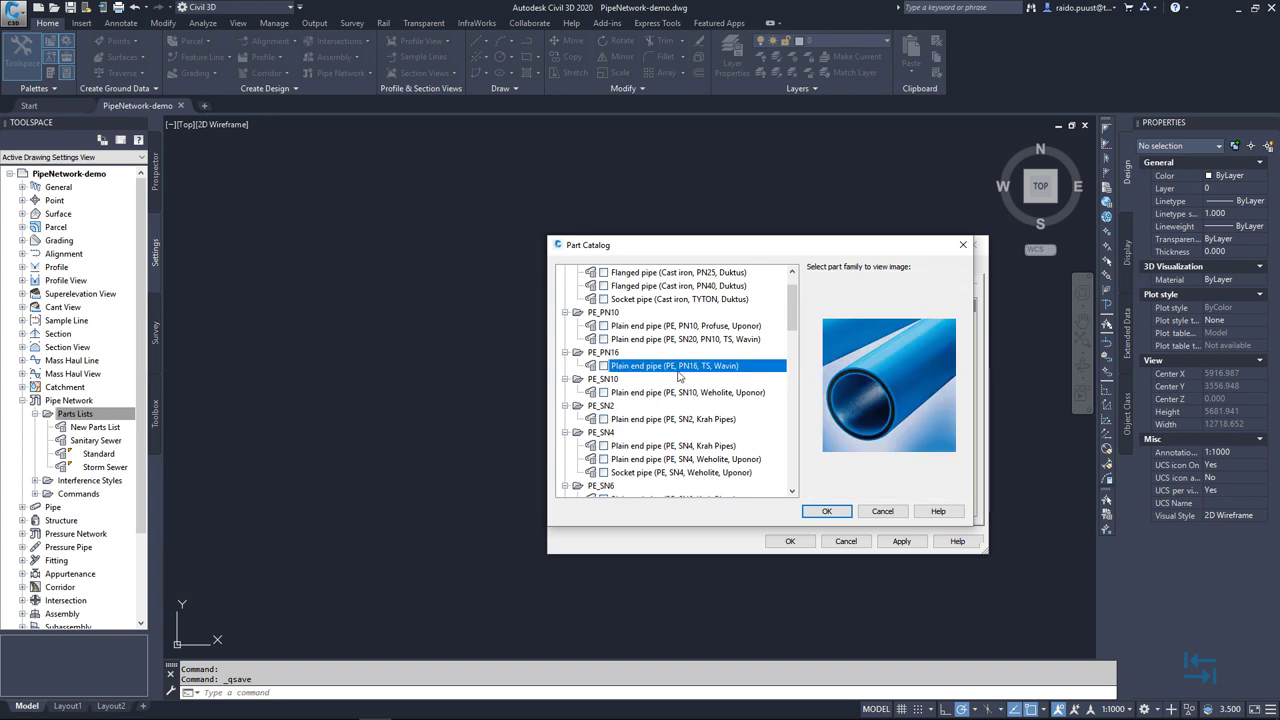
scroll(655, 425, "down", 5)
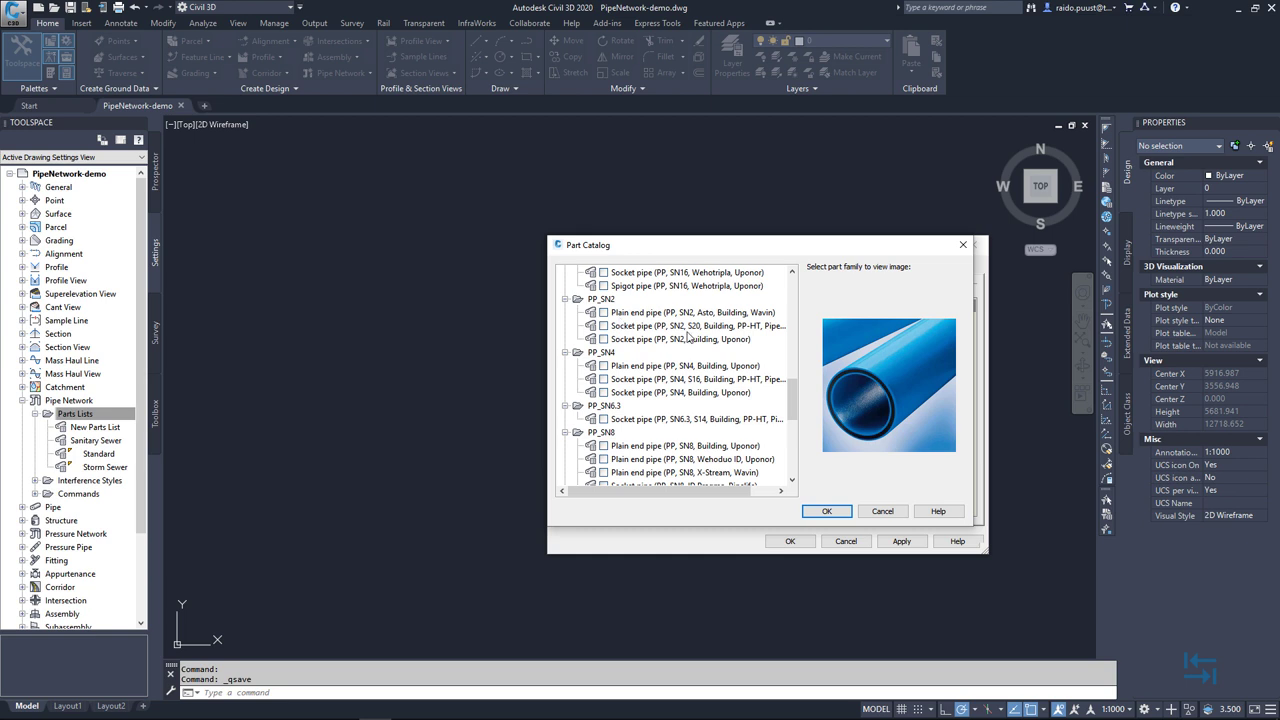
scroll(690, 340, "up", 5)
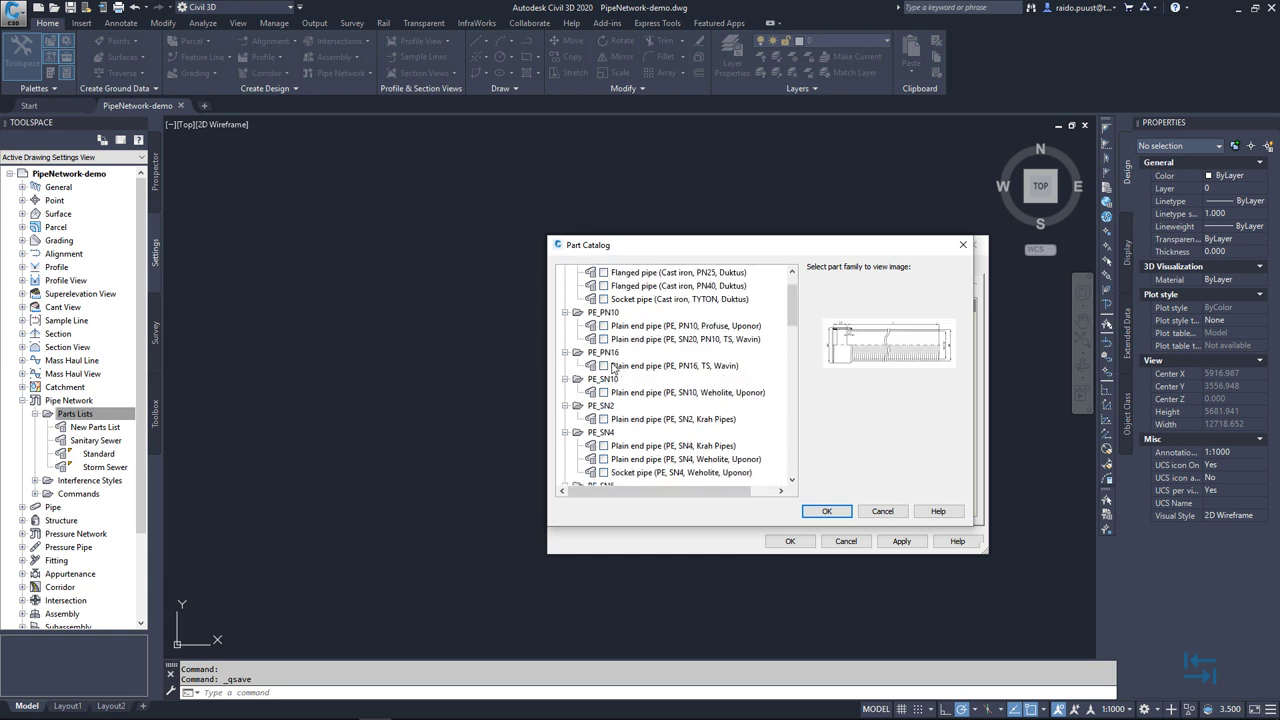
left_click(607, 365)
left_click(604, 364)
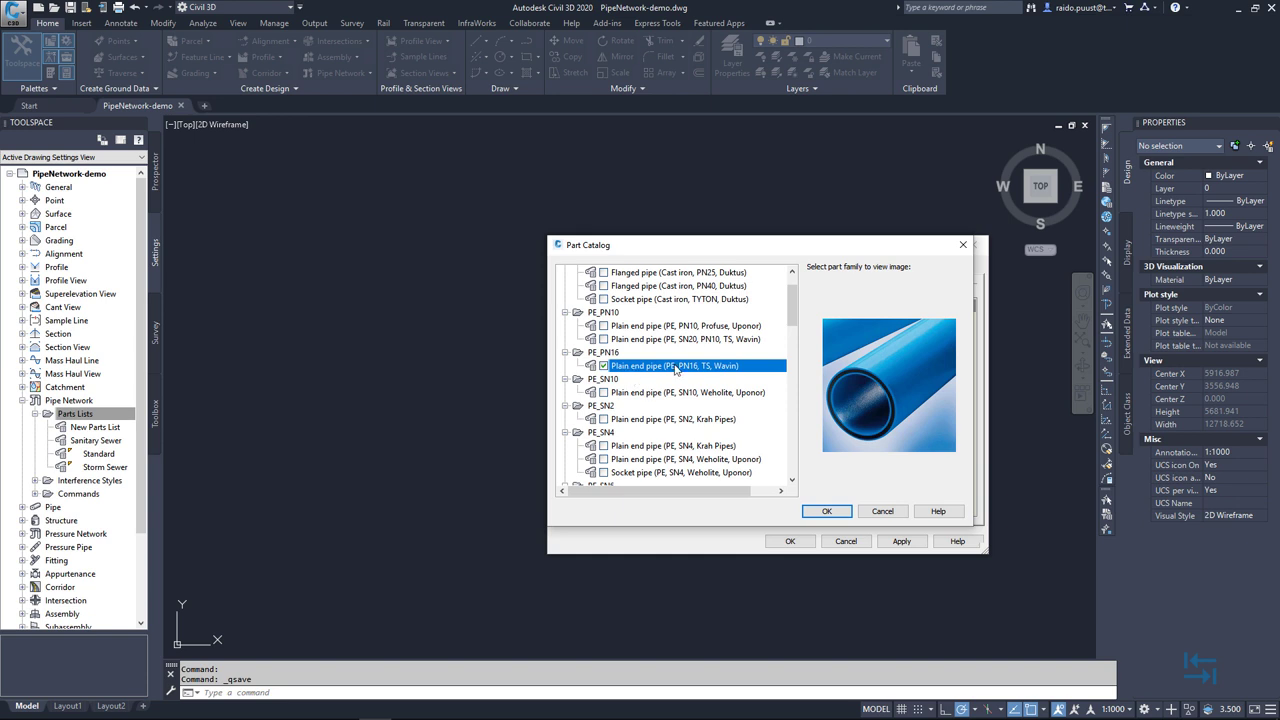
left_click(826, 511)
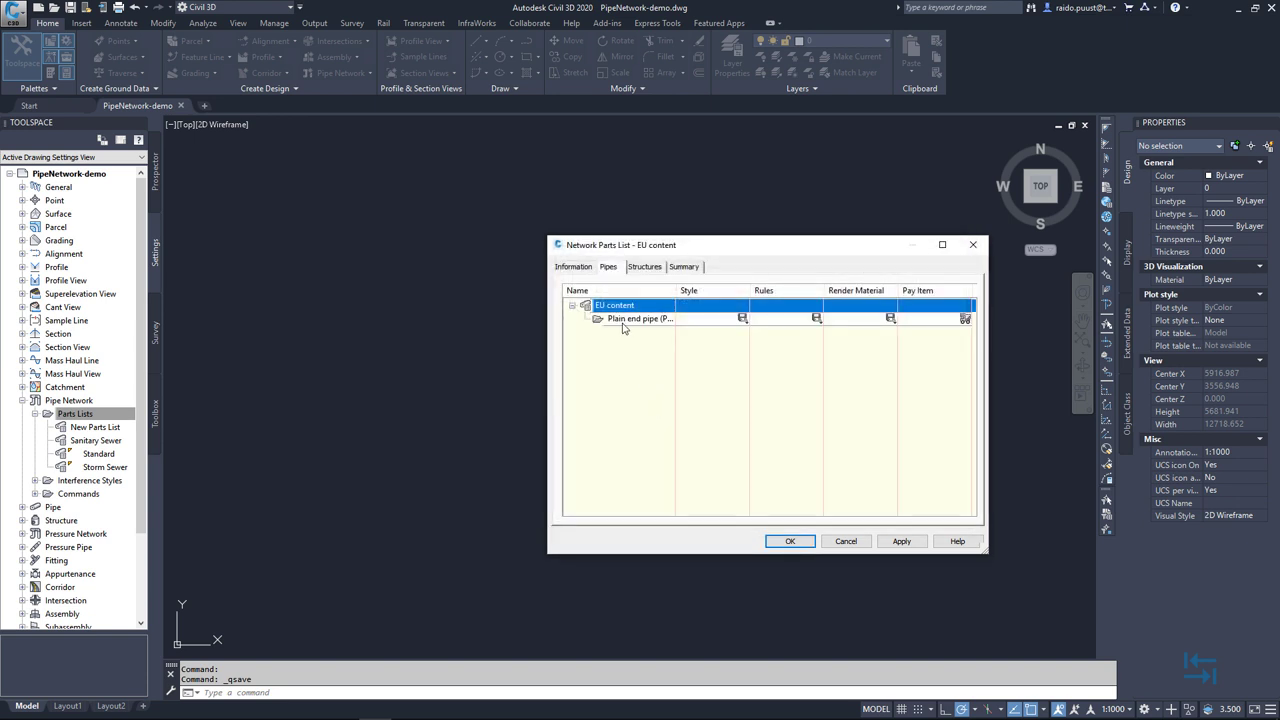
Add all wall thickness and inner diameter sizes to the plain end pipe family, and look through the size list
right_click(628, 324)
left_click(730, 340)
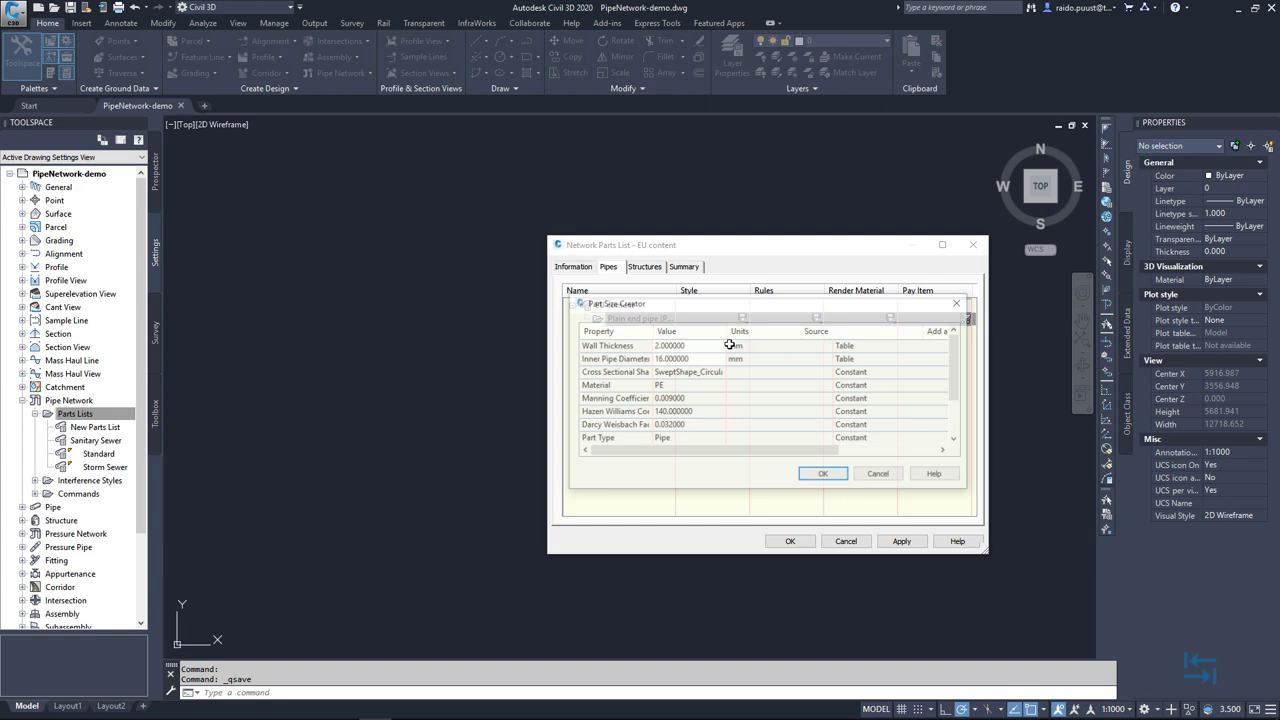
left_click(881, 344)
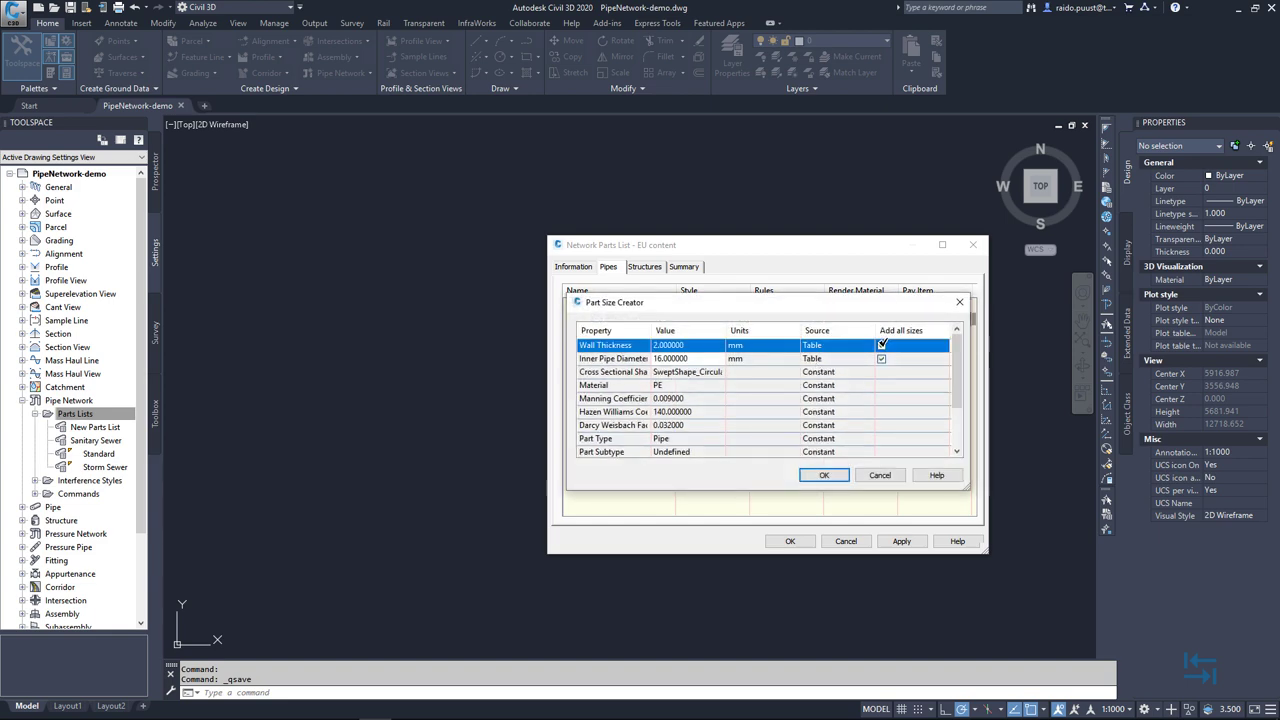
left_click(822, 476)
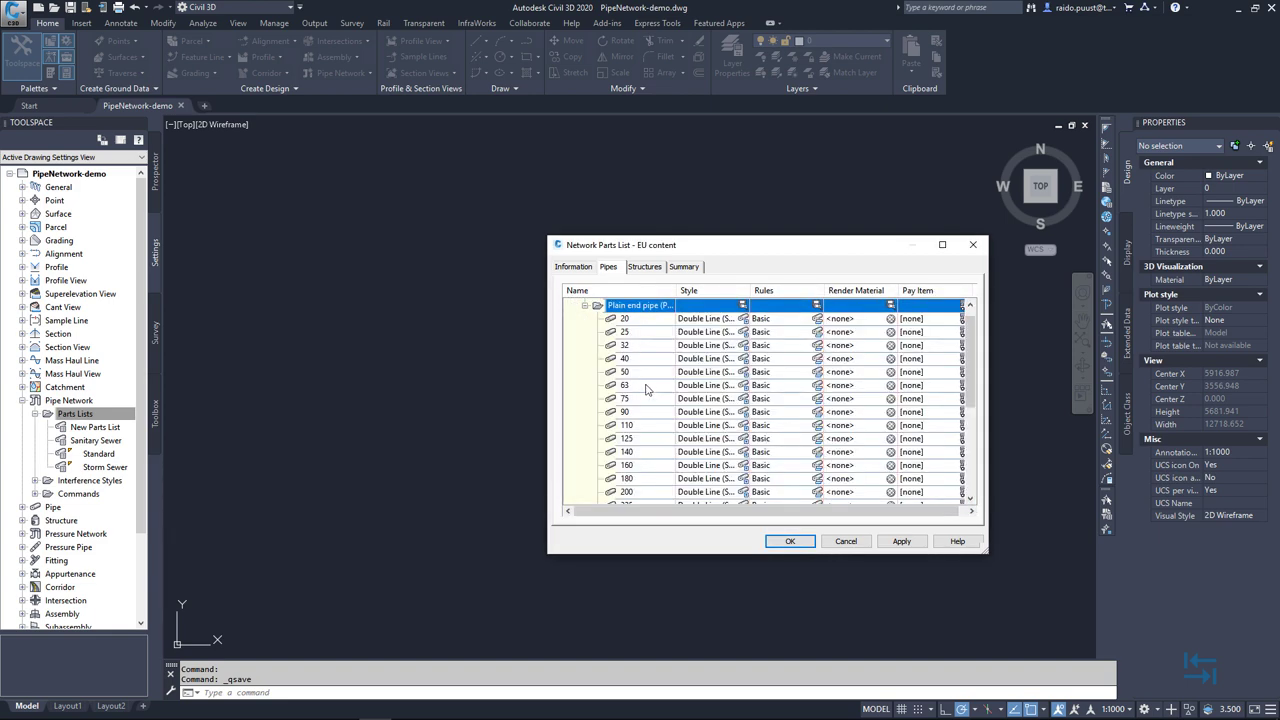
scroll(646, 389, "down", 5)
scroll(646, 389, "up", 5)
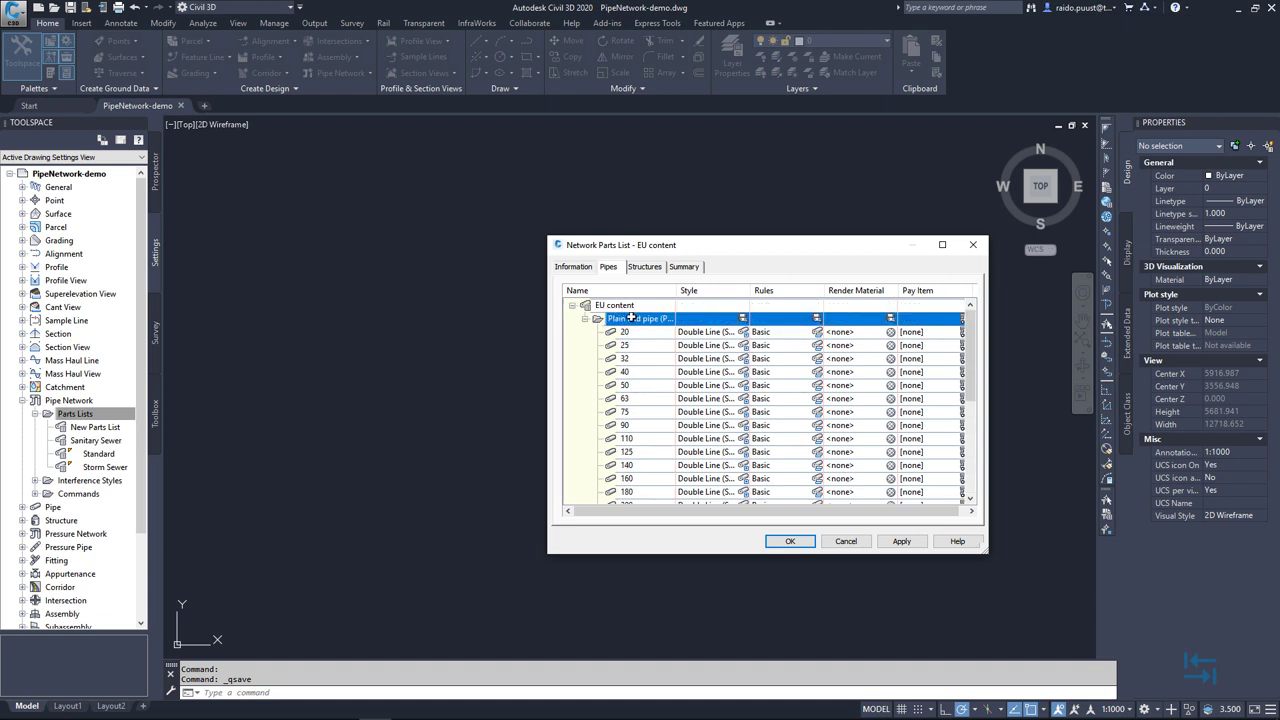
Add the Inlet Structure 560 mm part family to the structures of the EU content parts list
left_click(644, 268)
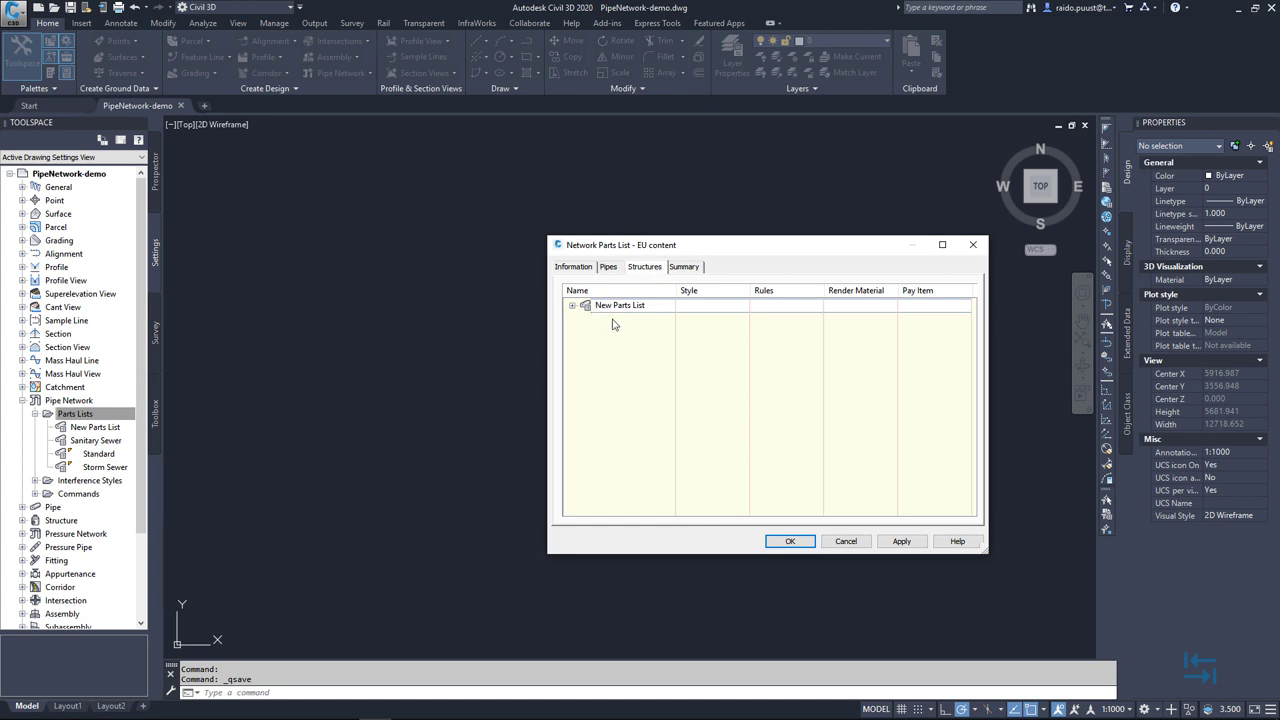
left_click(573, 306)
right_click(617, 306)
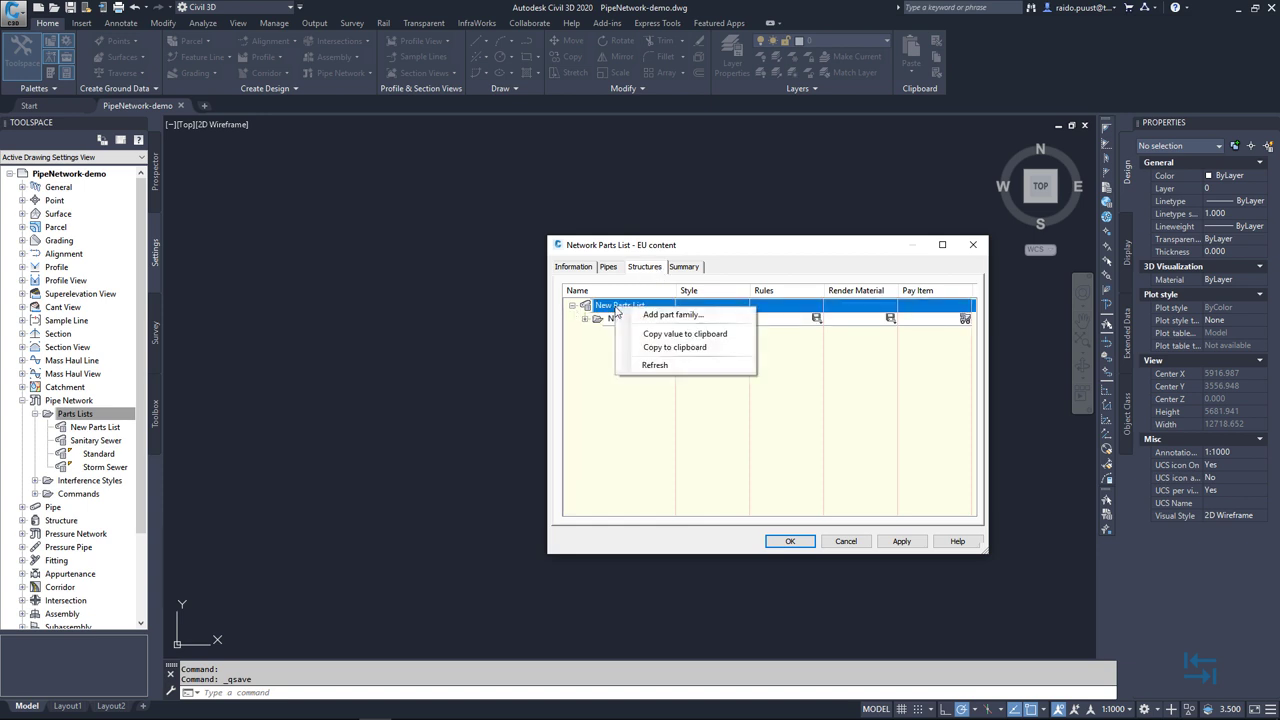
left_click(663, 316)
scroll(799, 377, "down", 1)
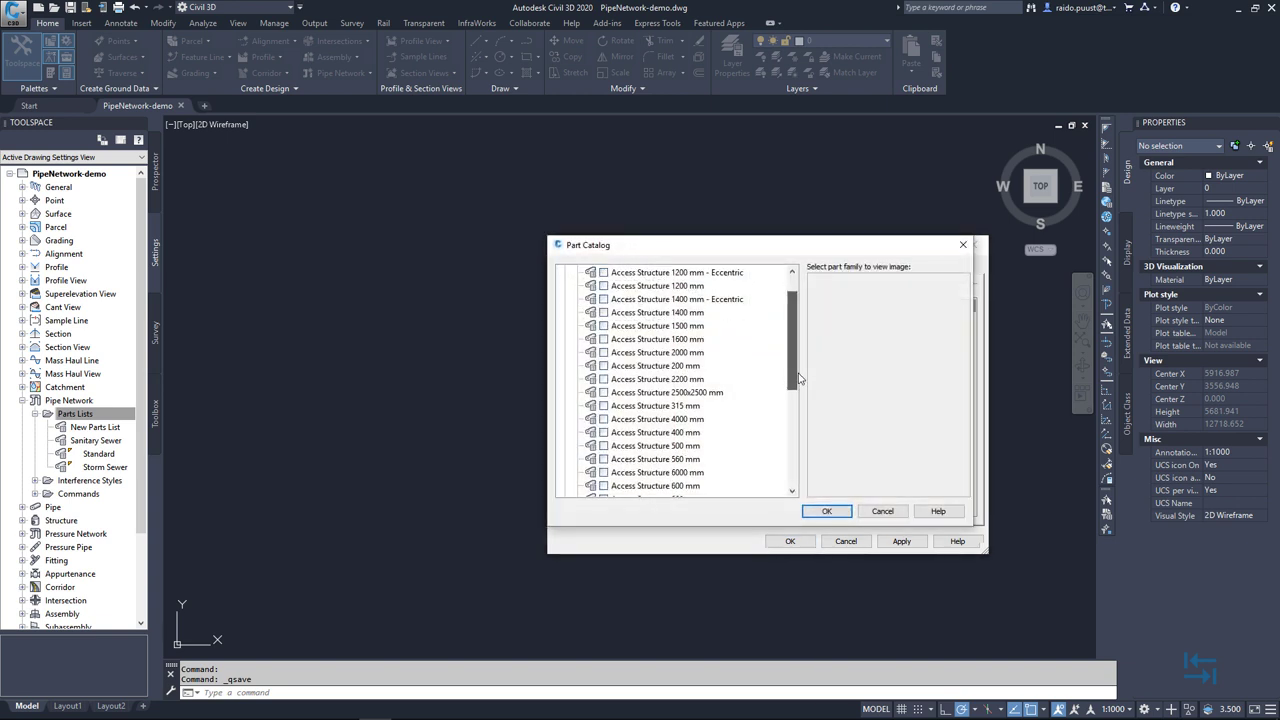
left_click_drag(799, 377, 795, 383)
left_click_drag(795, 383, 797, 408)
scroll(797, 408, "down", 1)
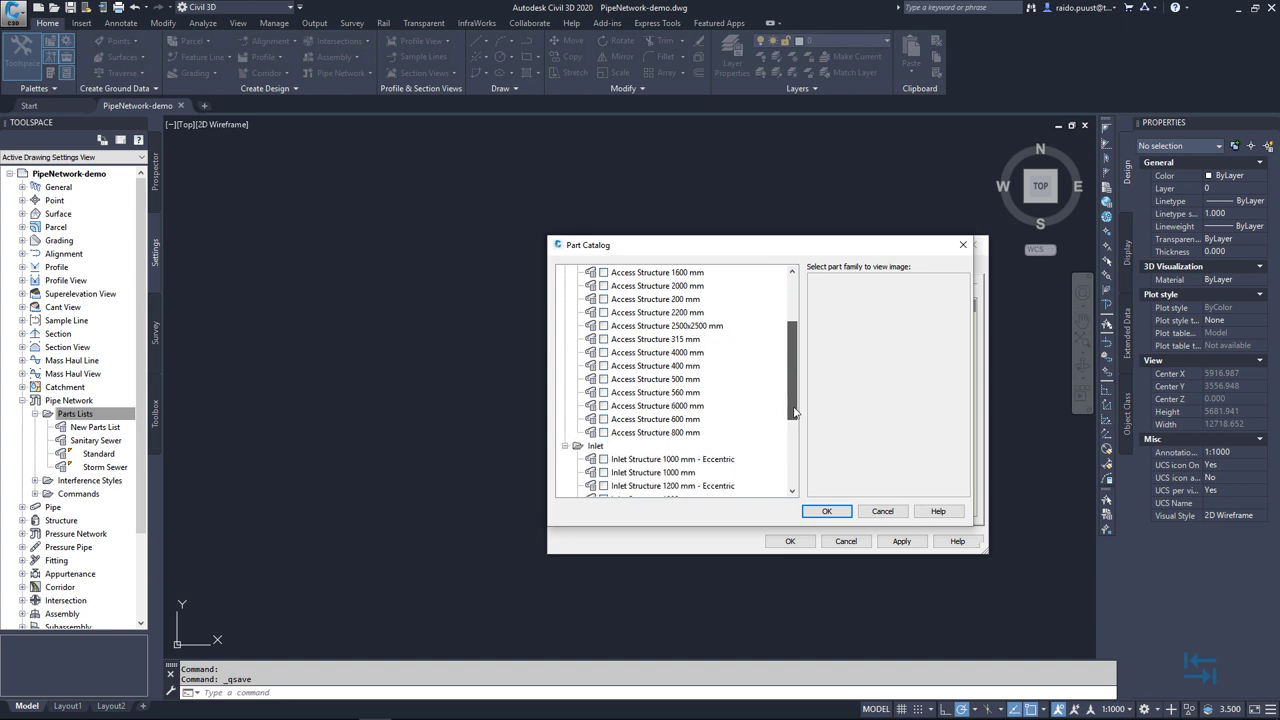
scroll(793, 387, "up", 4)
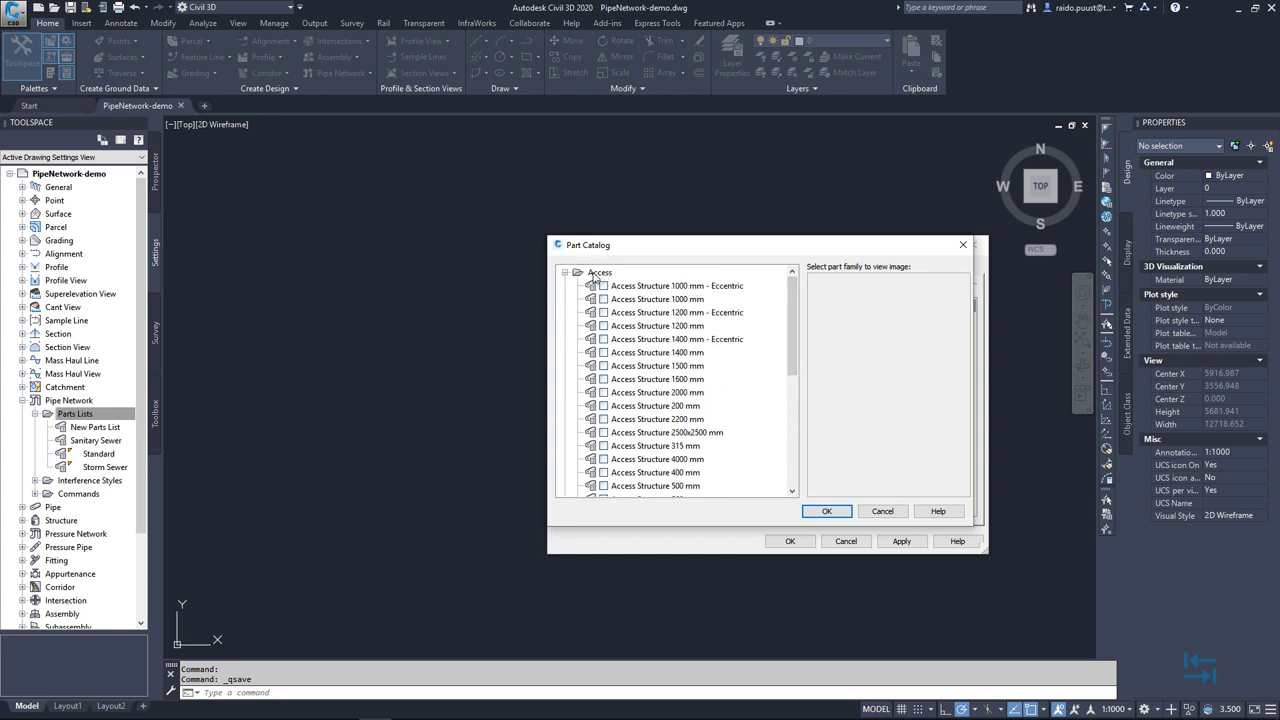
left_click_drag(791, 320, 777, 439)
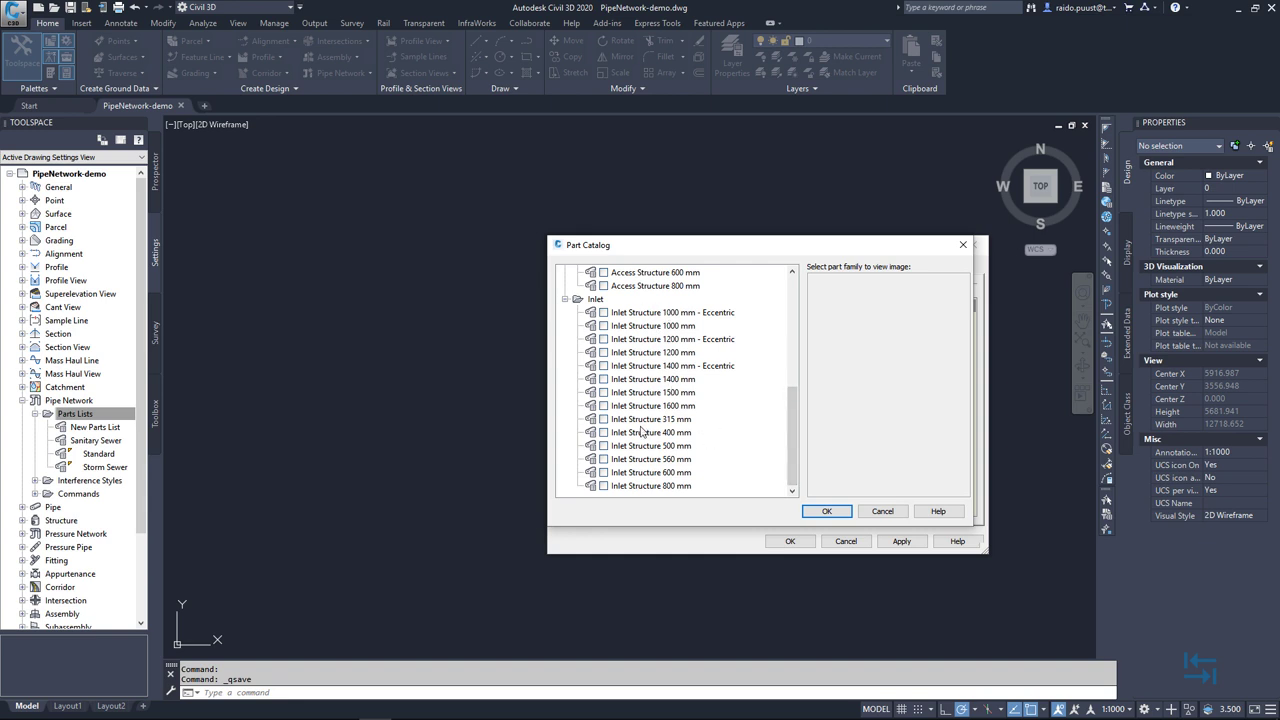
left_click(603, 459)
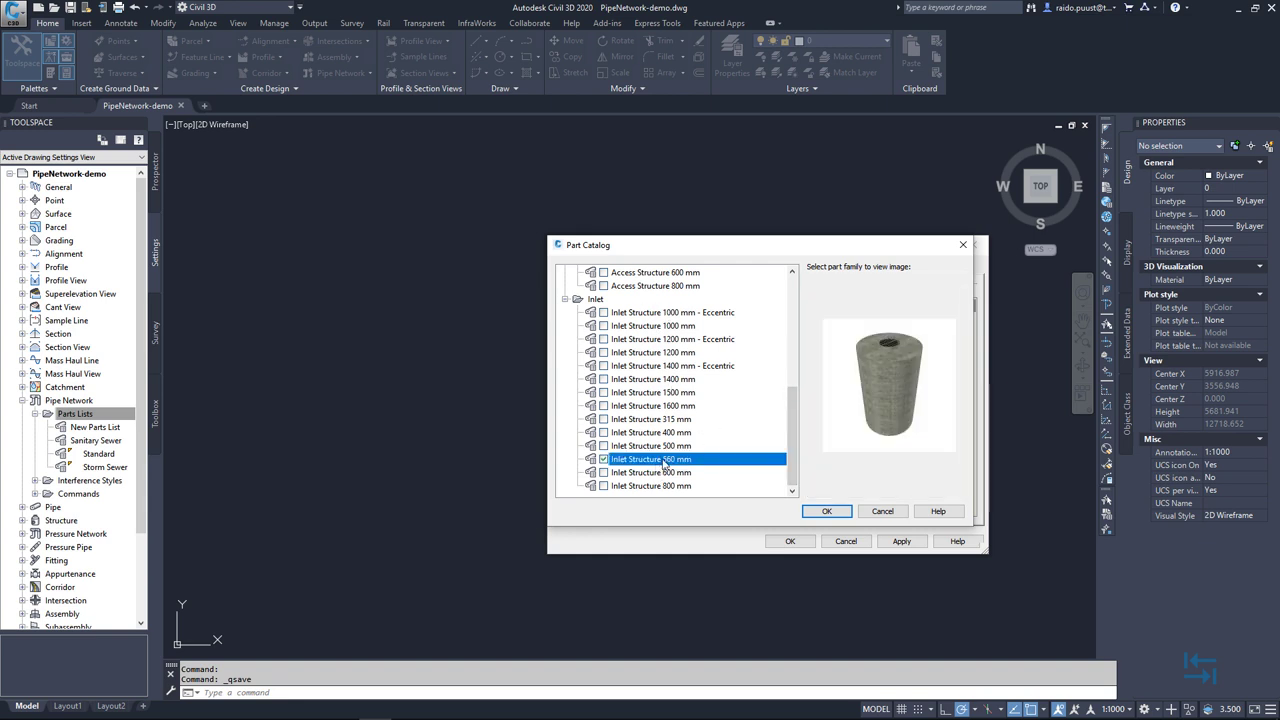
left_click(827, 511)
Add all available part sizes to the Inlet Structure 560 mm family and save the EU content parts list
right_click(629, 334)
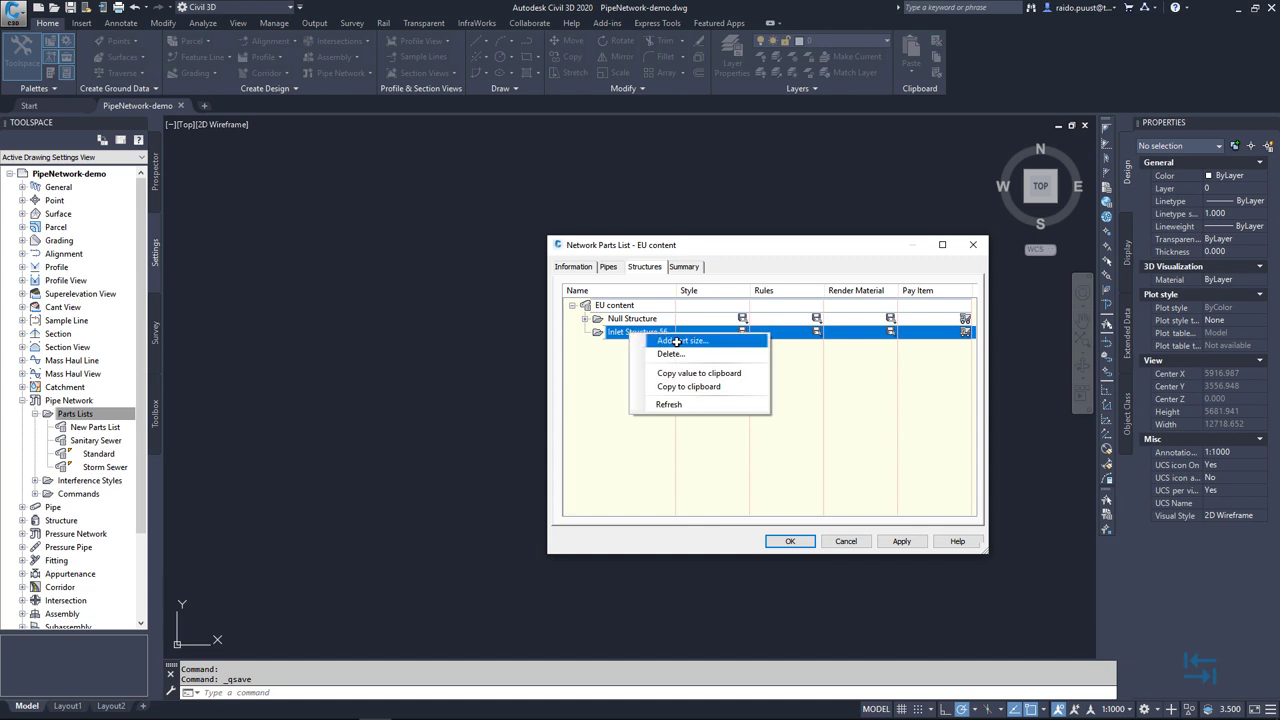
left_click(676, 341)
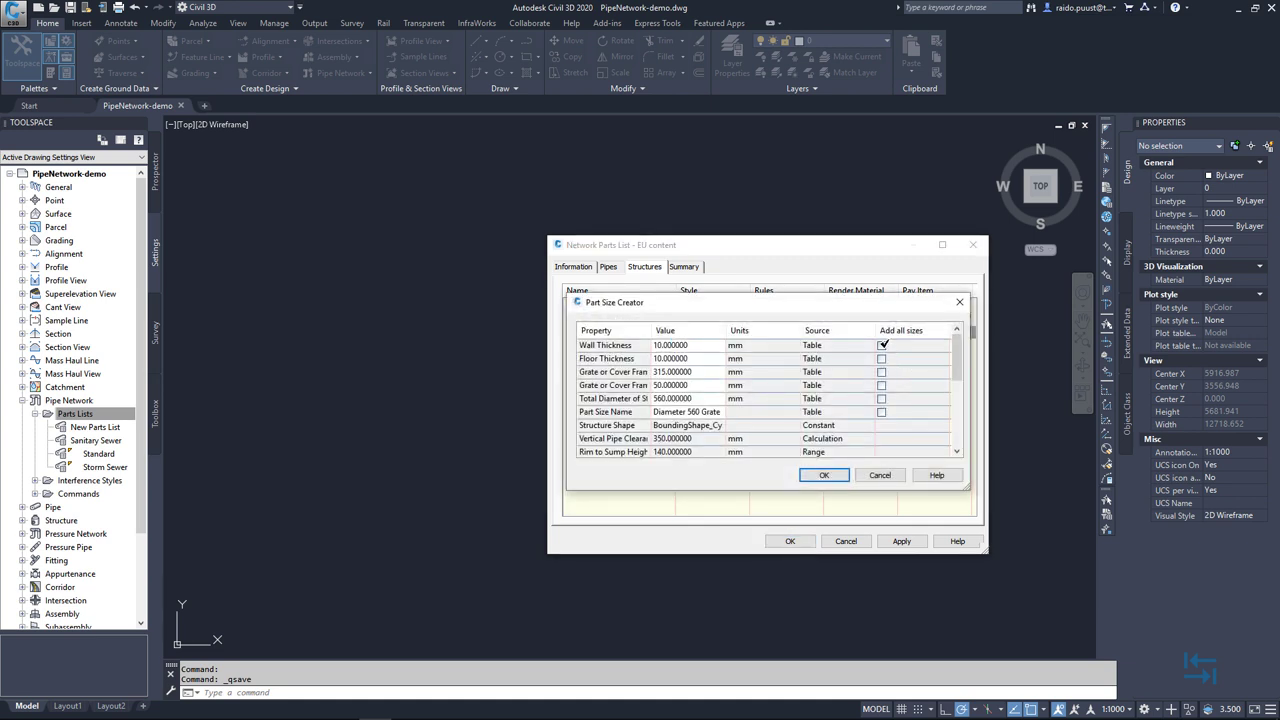
left_click(824, 476)
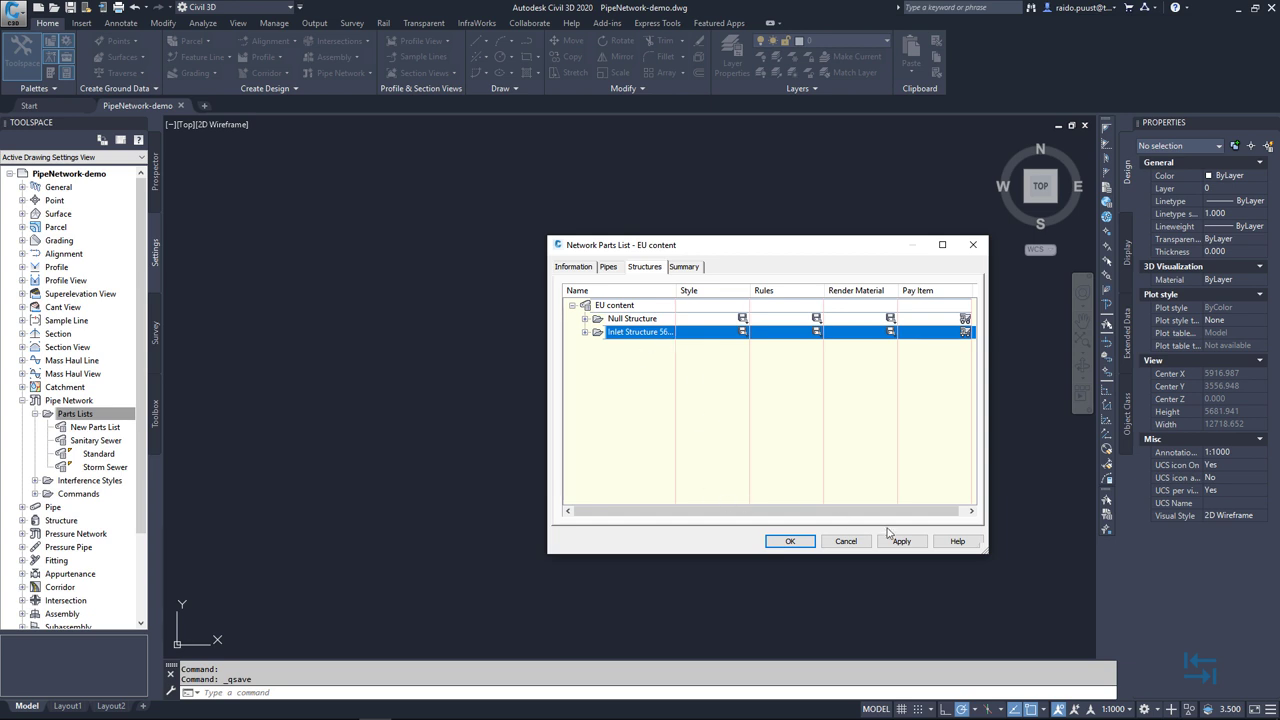
left_click(790, 541)
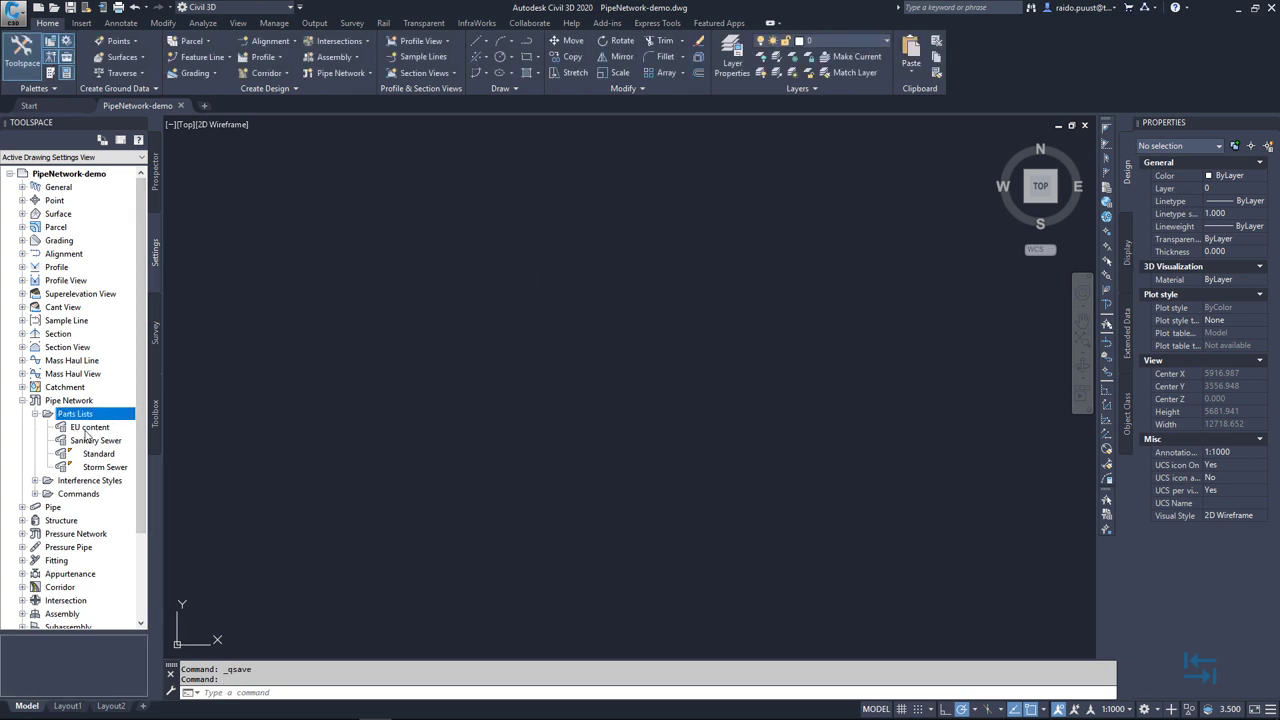
Create a pipe network by layout named EU demo that uses the EU content parts list
left_click(155, 172)
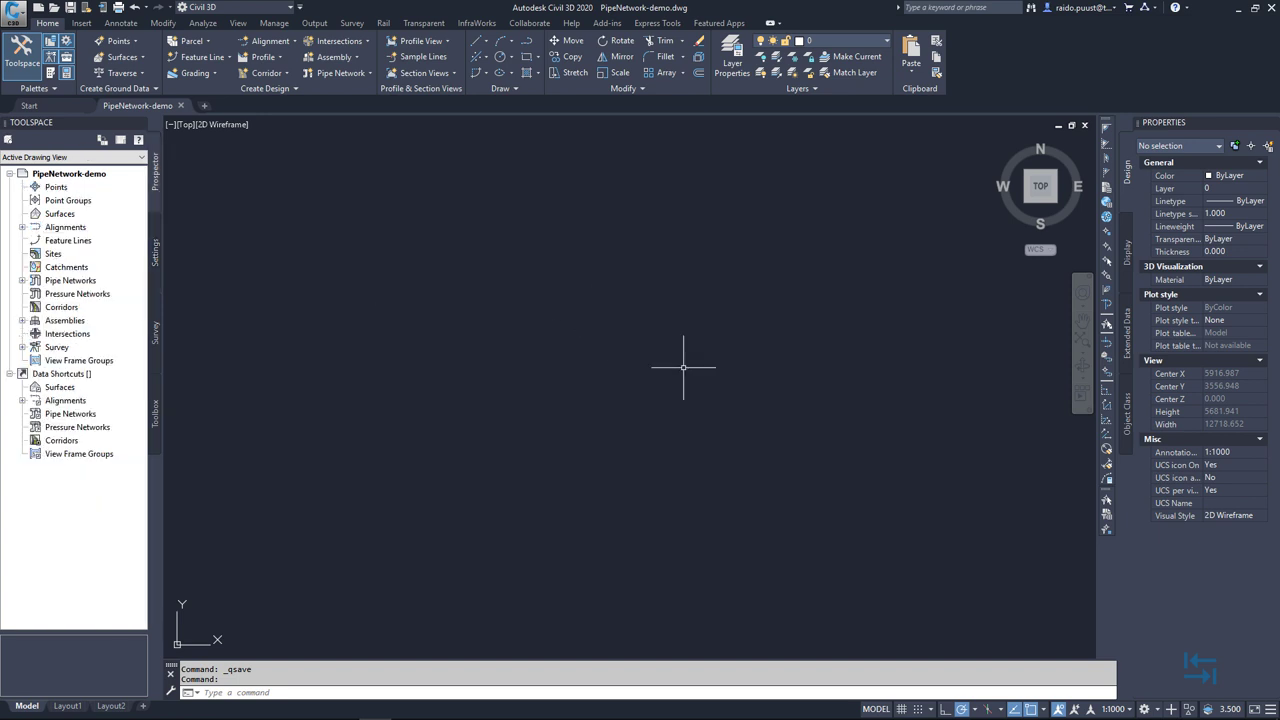
left_click(350, 73)
left_click(249, 94)
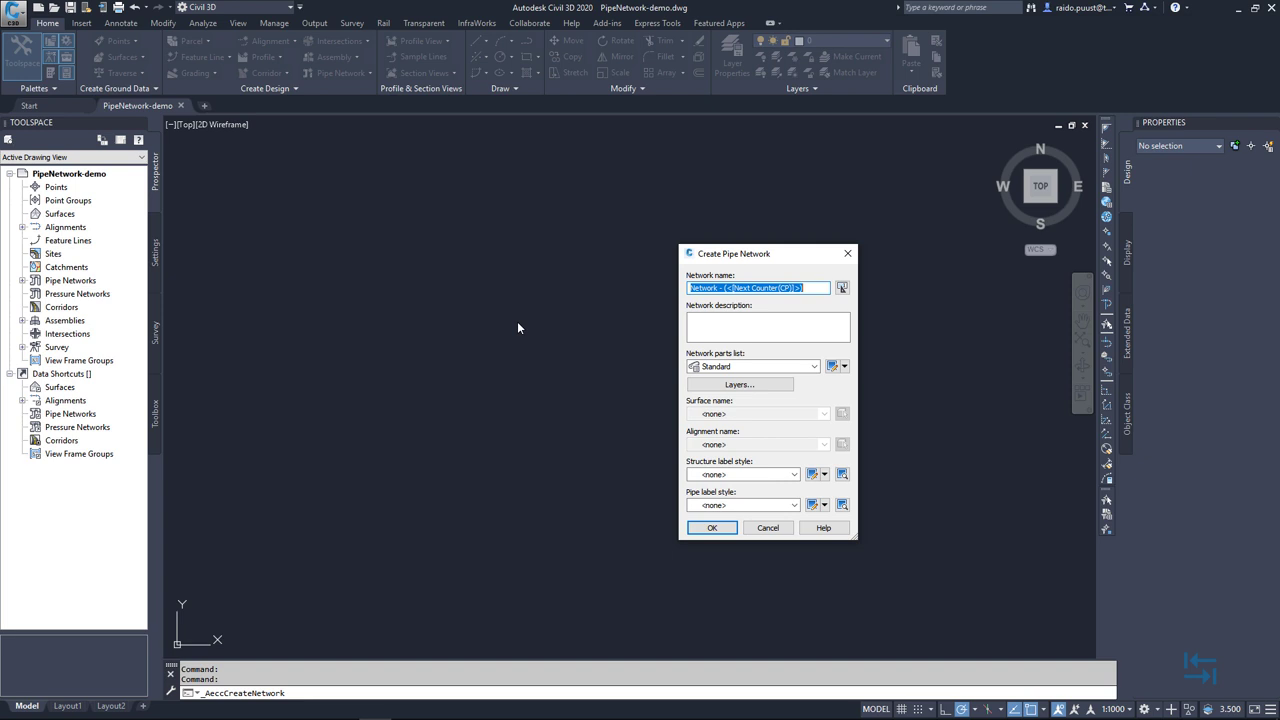
type("EU demo")
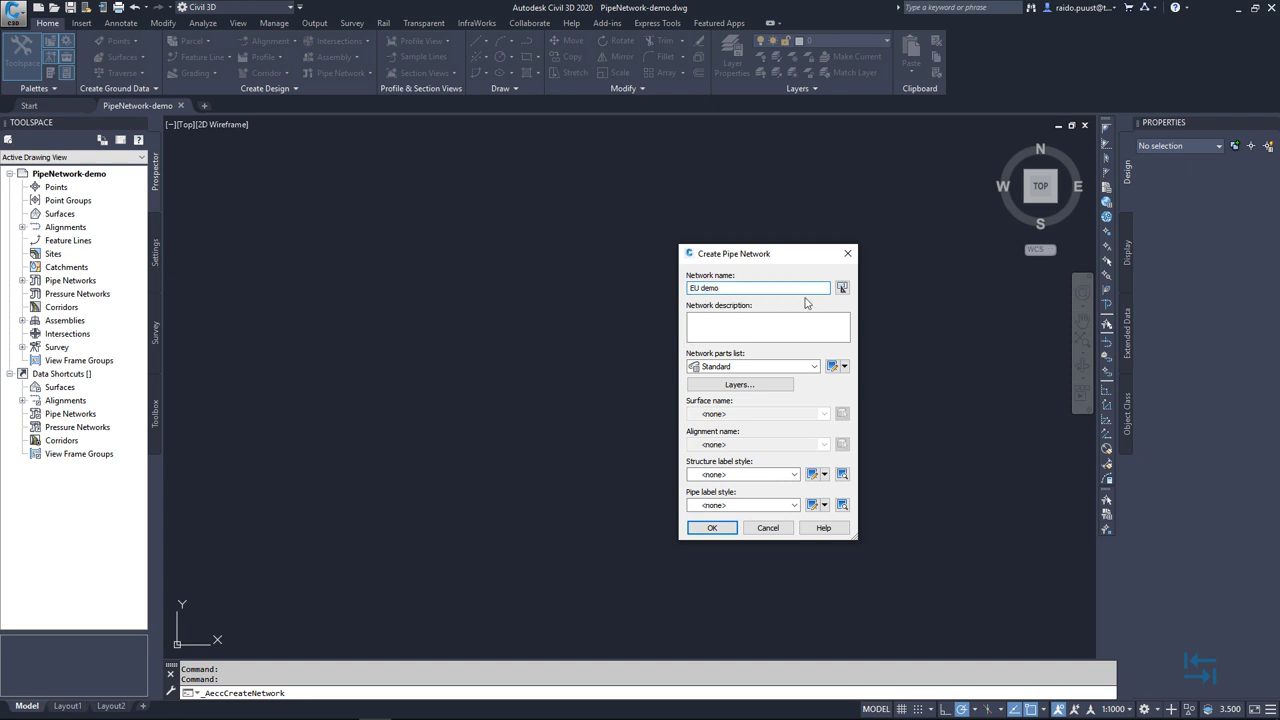
left_click(716, 367)
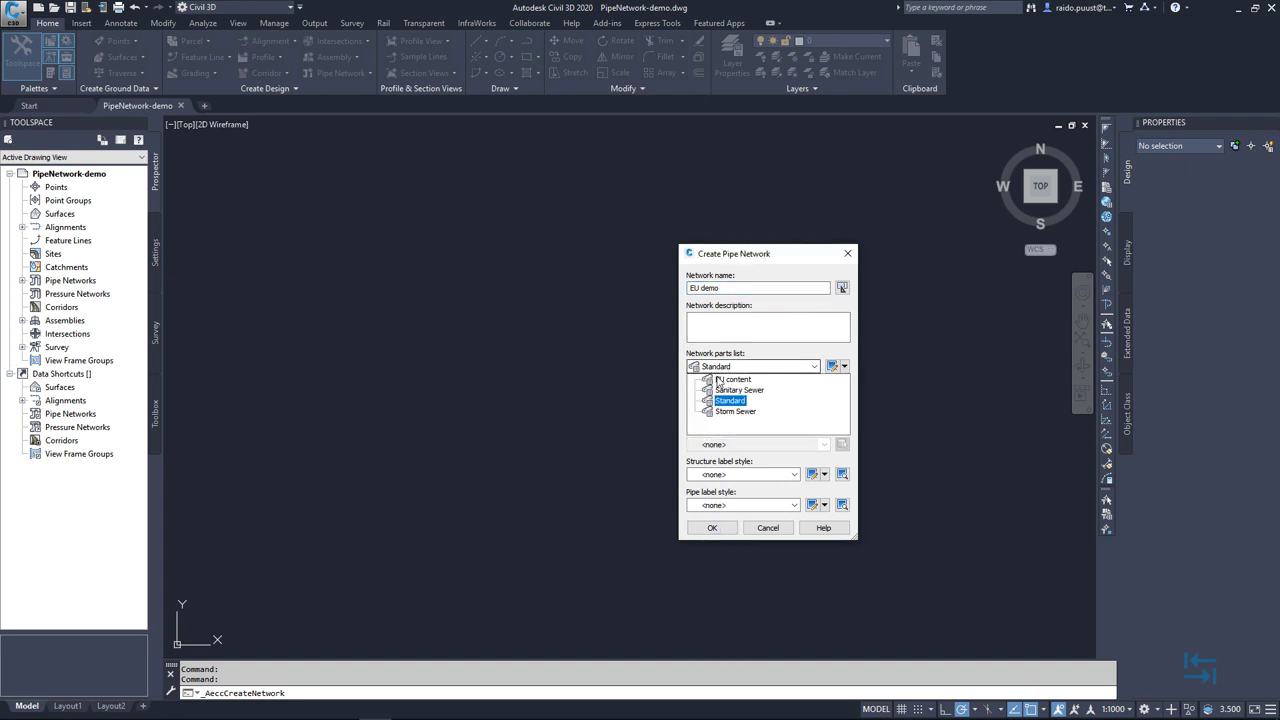
left_click(720, 380)
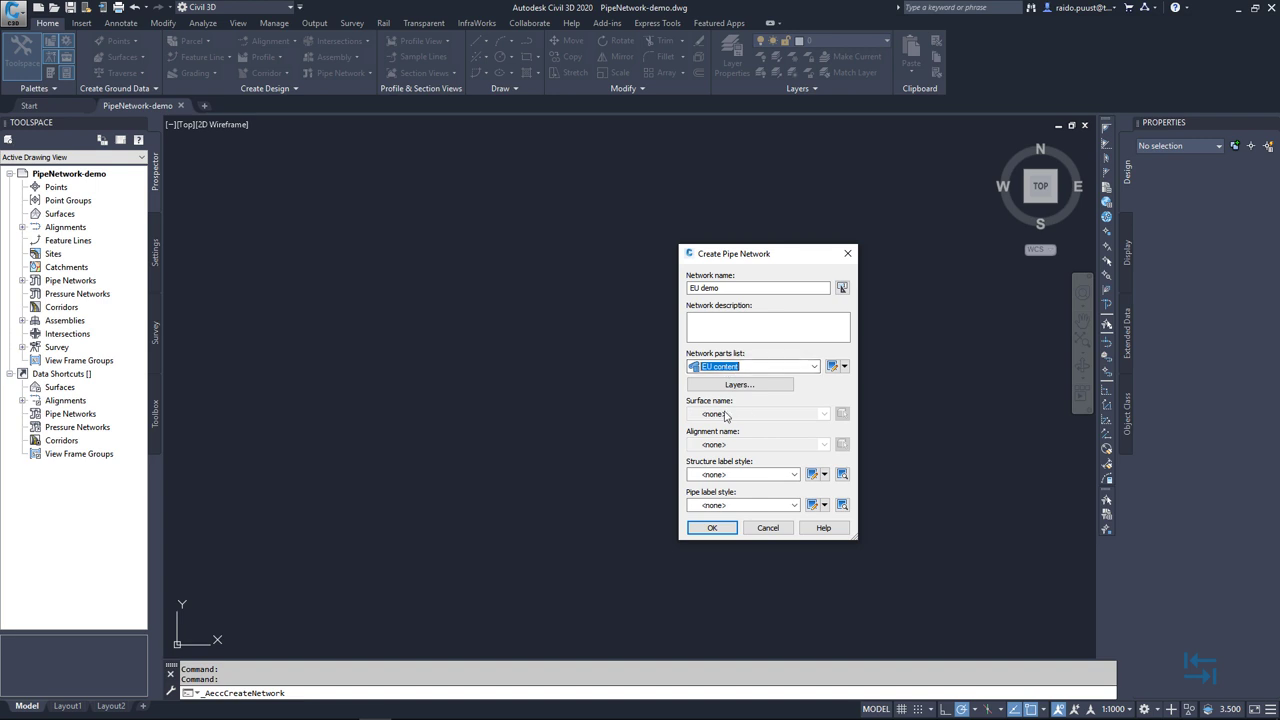
left_click(713, 528)
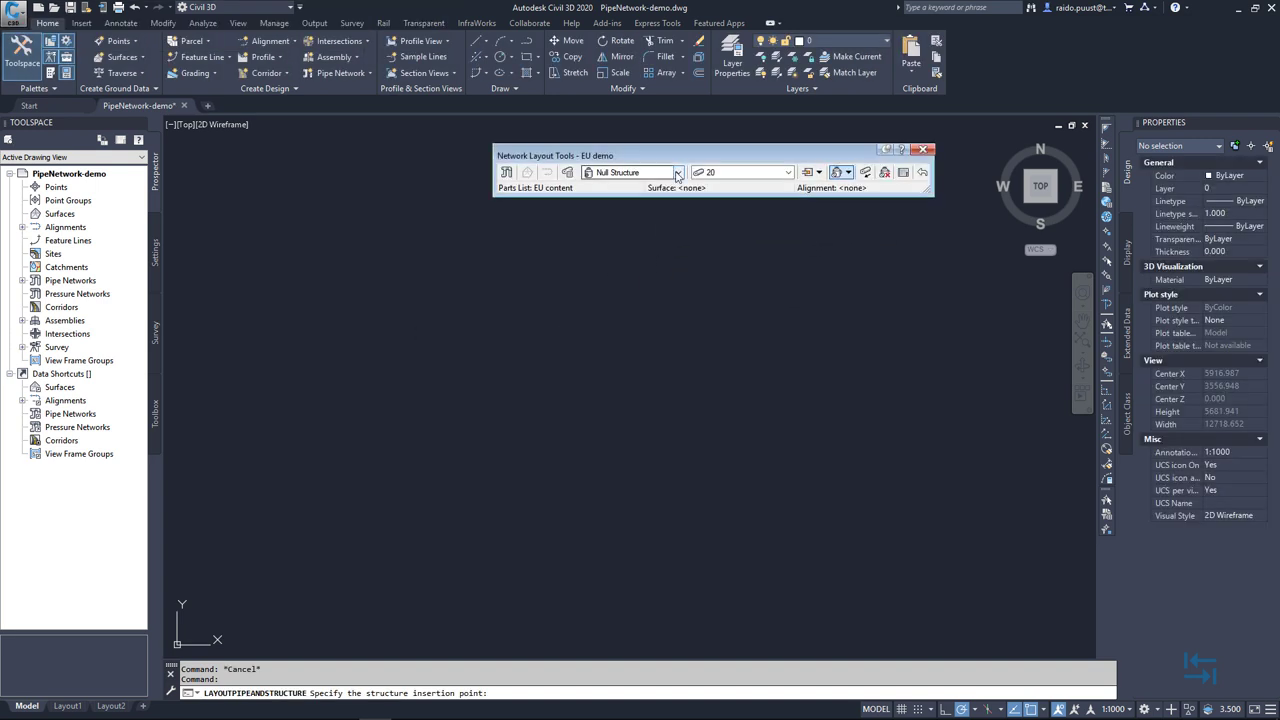
Try to insert a Diameter 560 Grate 315 structure, read the error description, and close the network layout tools
left_click(678, 173)
left_click(590, 207)
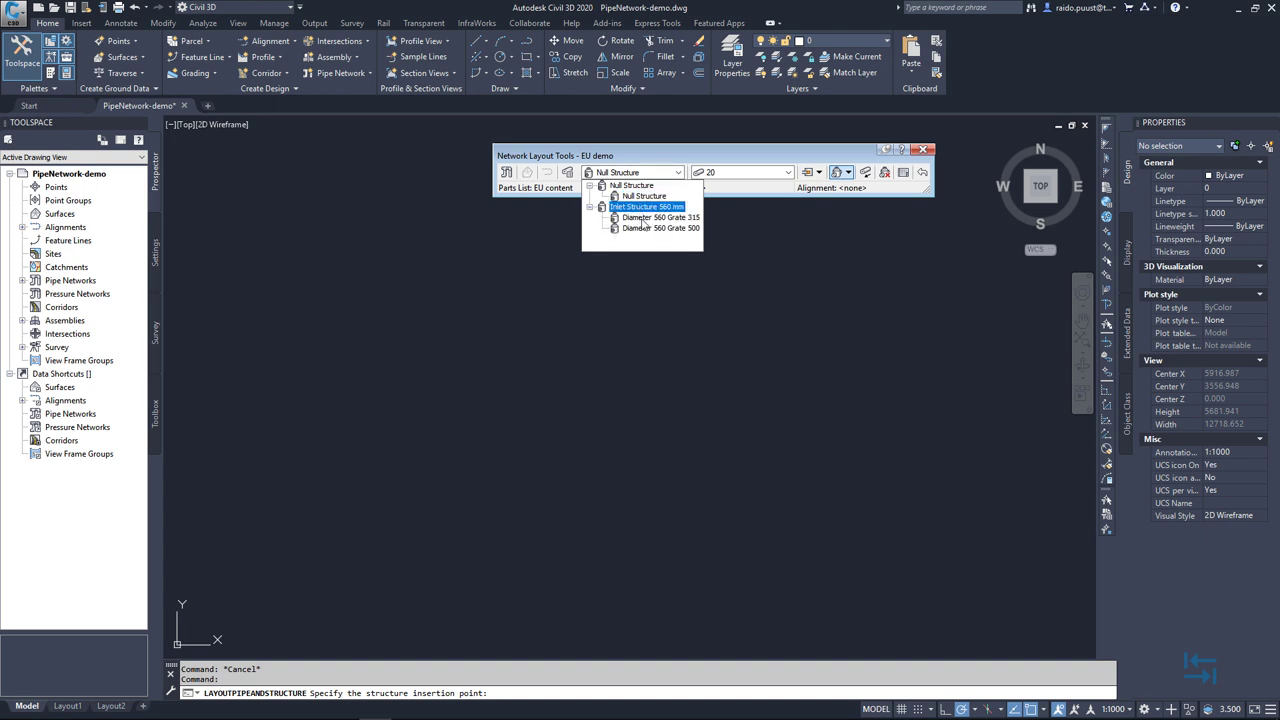
left_click(642, 218)
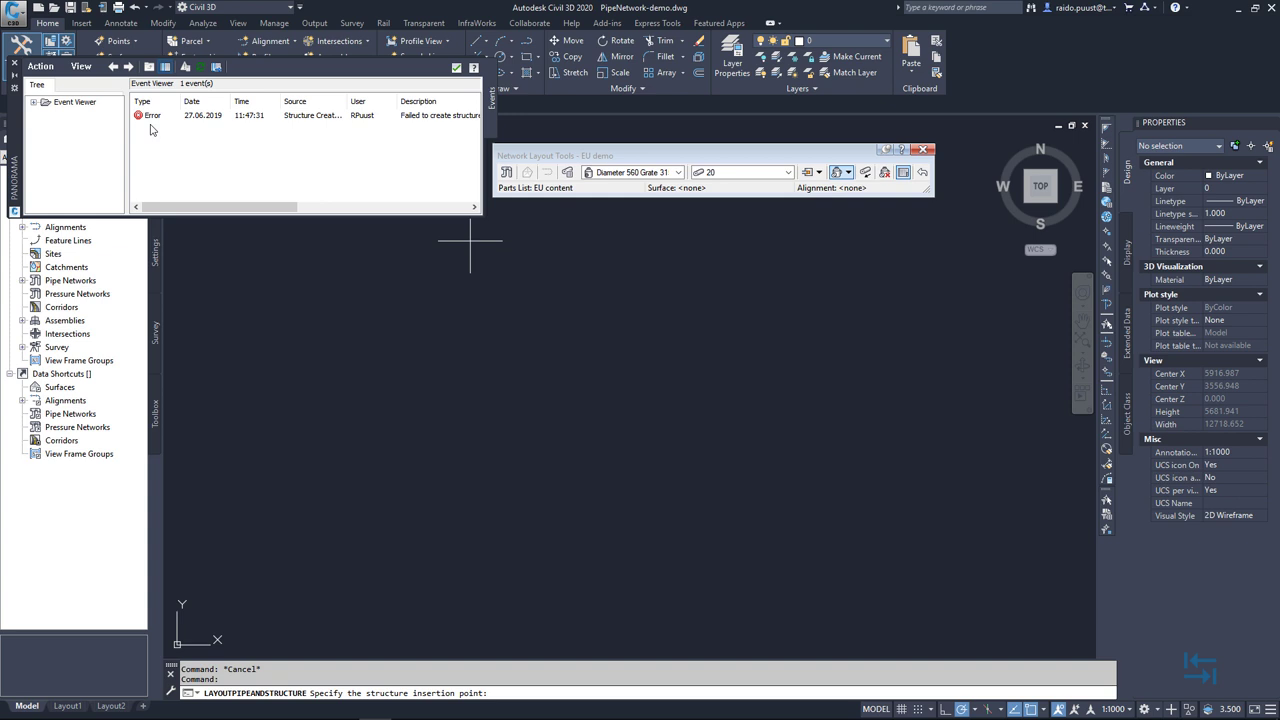
left_click_drag(214, 207, 310, 217)
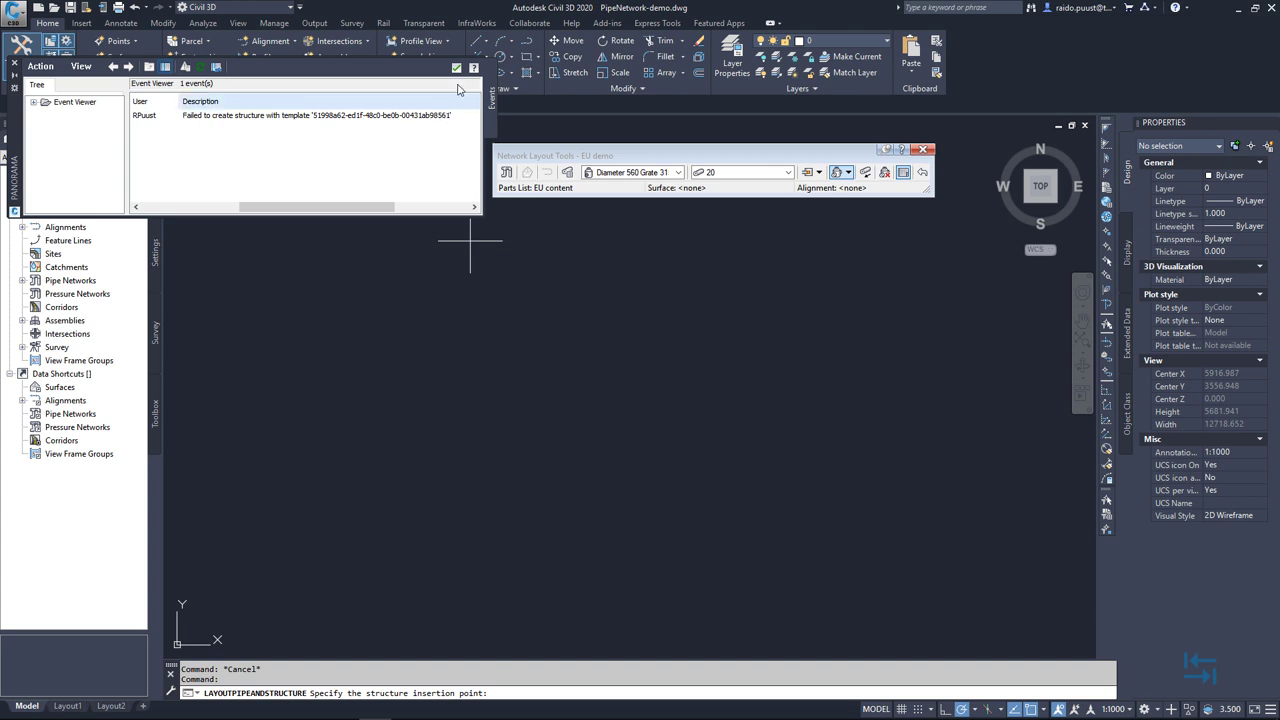
left_click(924, 150)
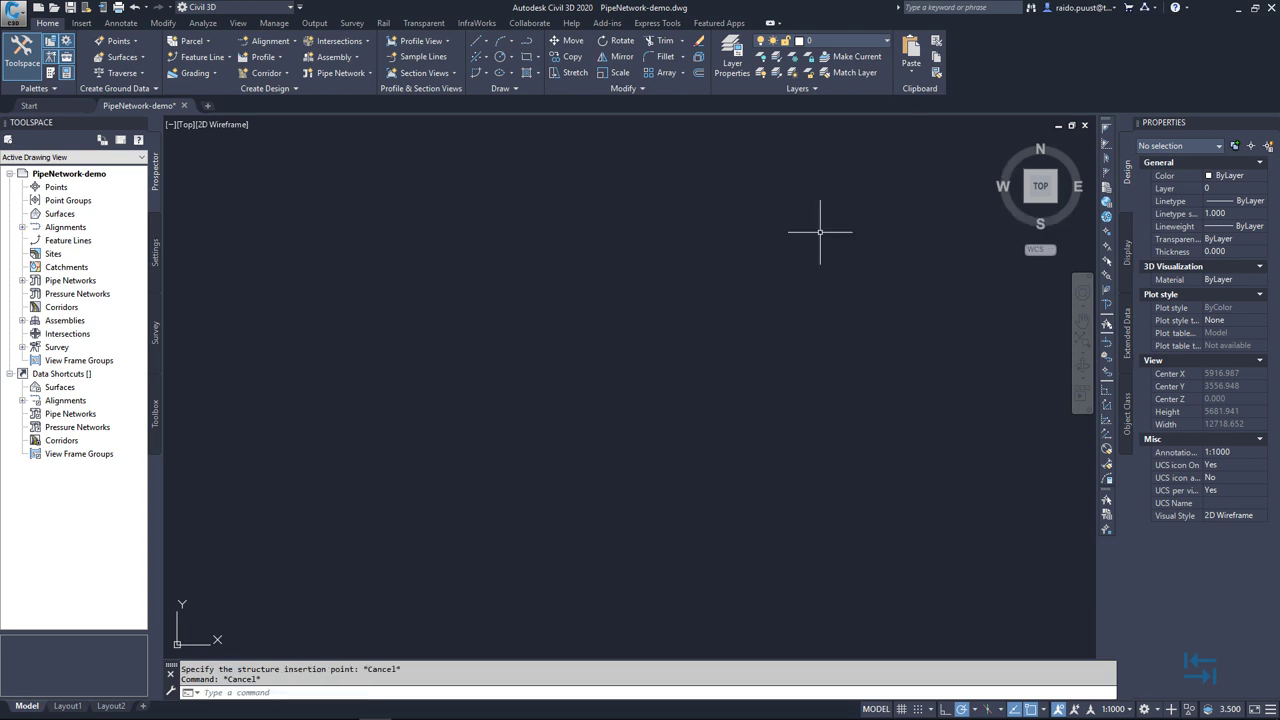
Close the PipeNetwork-demo drawing with its changes saved and exit Civil 3D
left_click(184, 105)
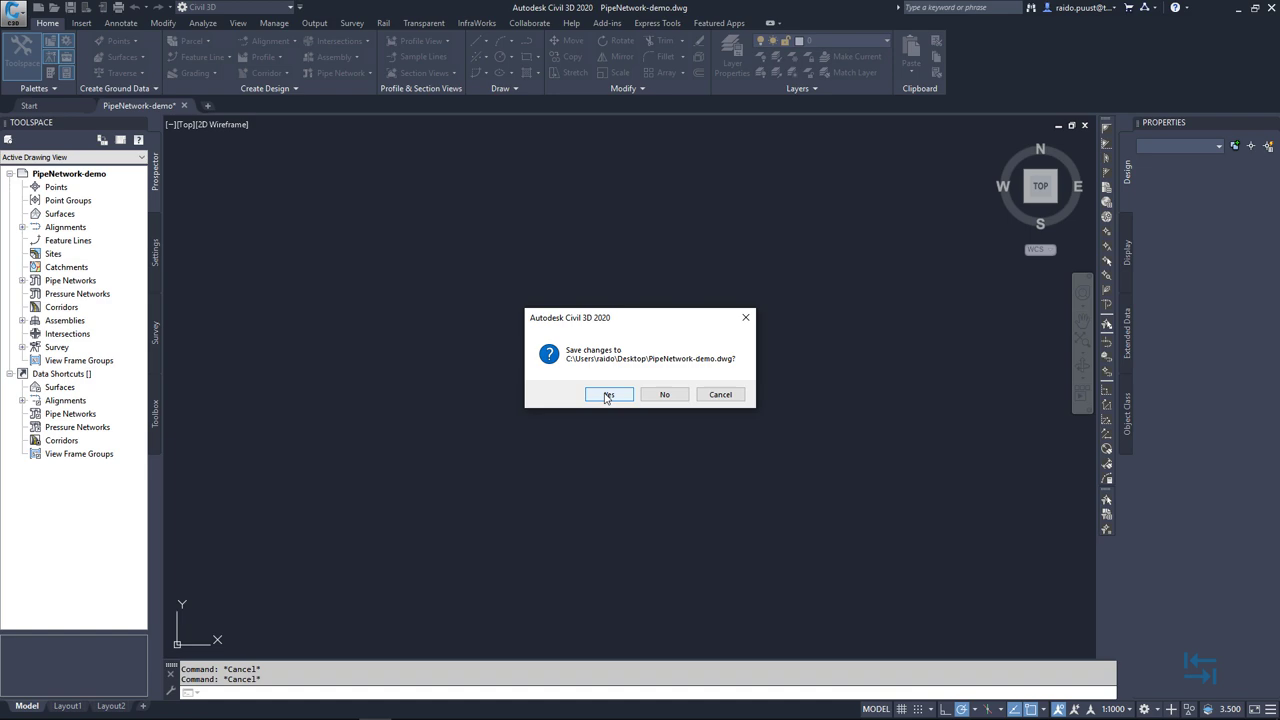
left_click(609, 394)
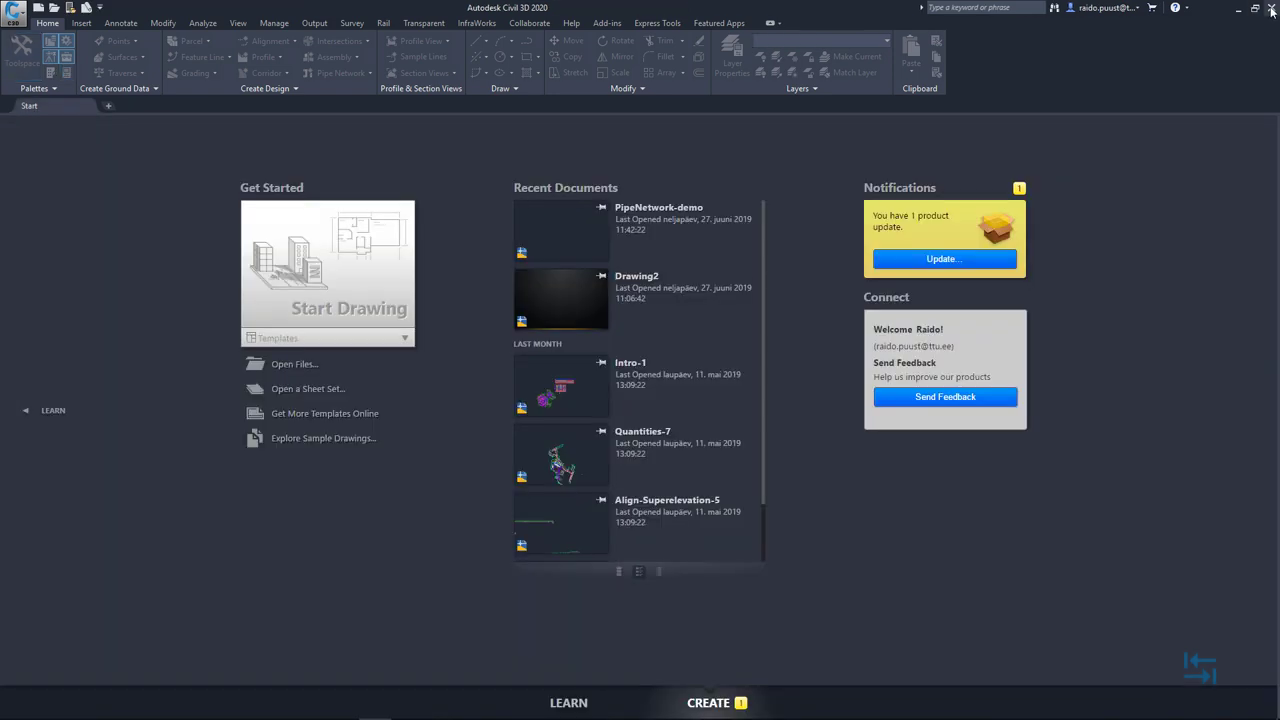
left_click(1272, 11)
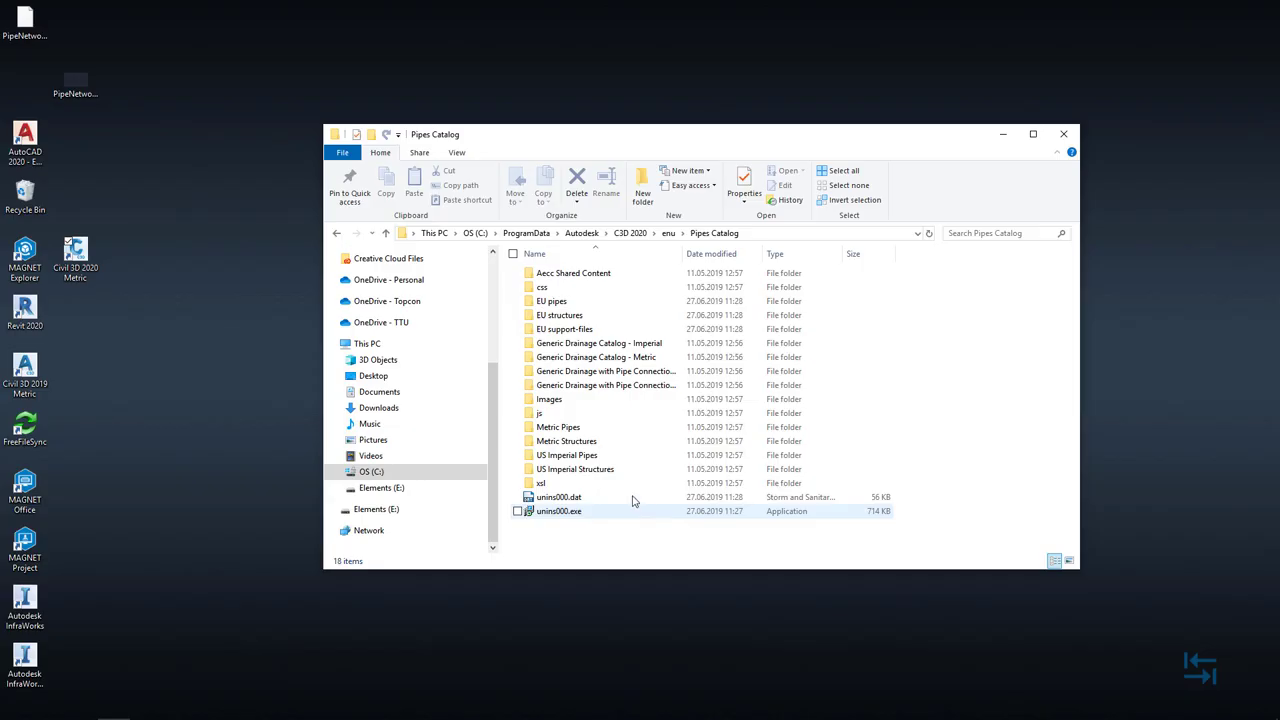
Open the Templates folder inside EU support-files, and open the same folder path in a second File Explorer window
double_click(561, 332)
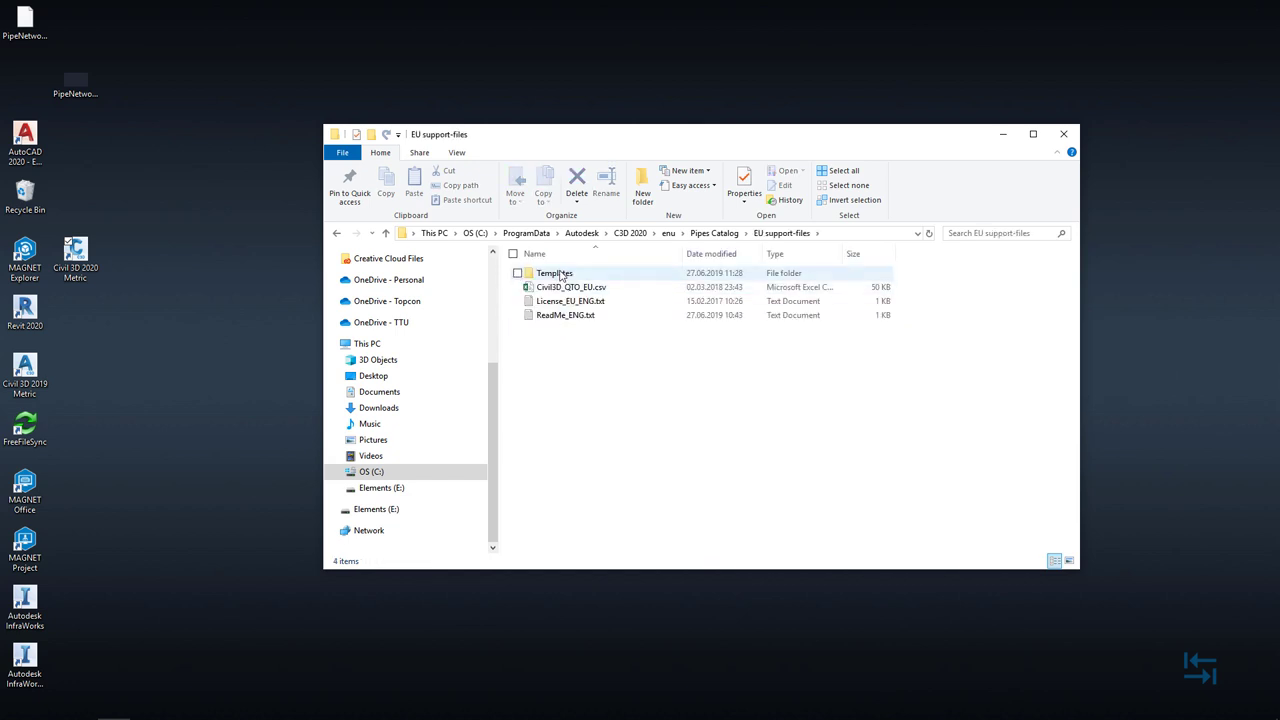
double_click(555, 274)
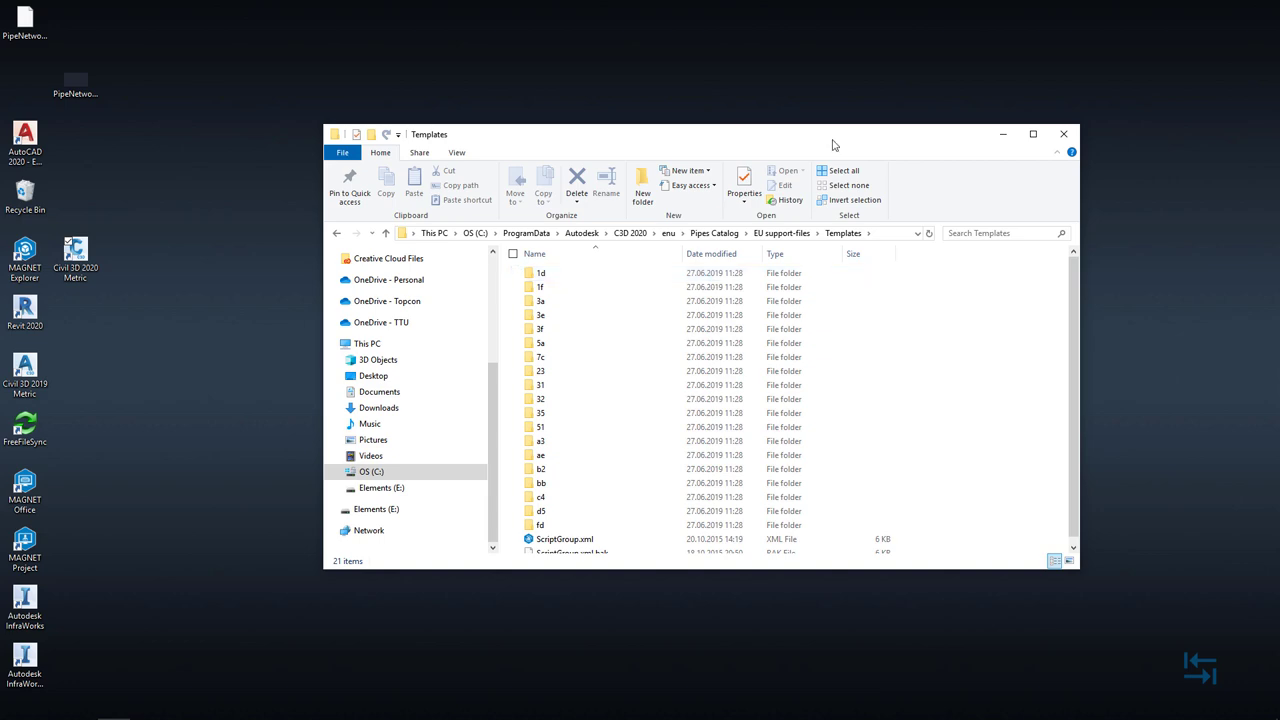
key("super+e")
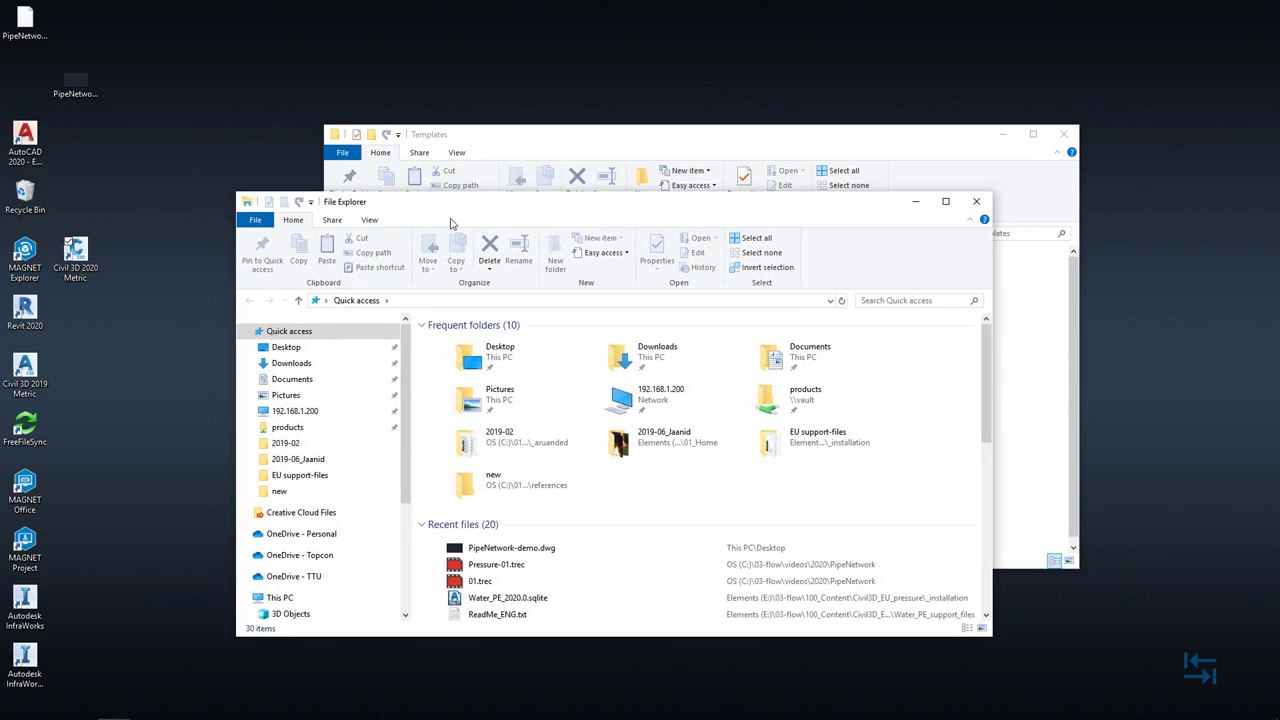
left_click_drag(450, 222, 379, 314)
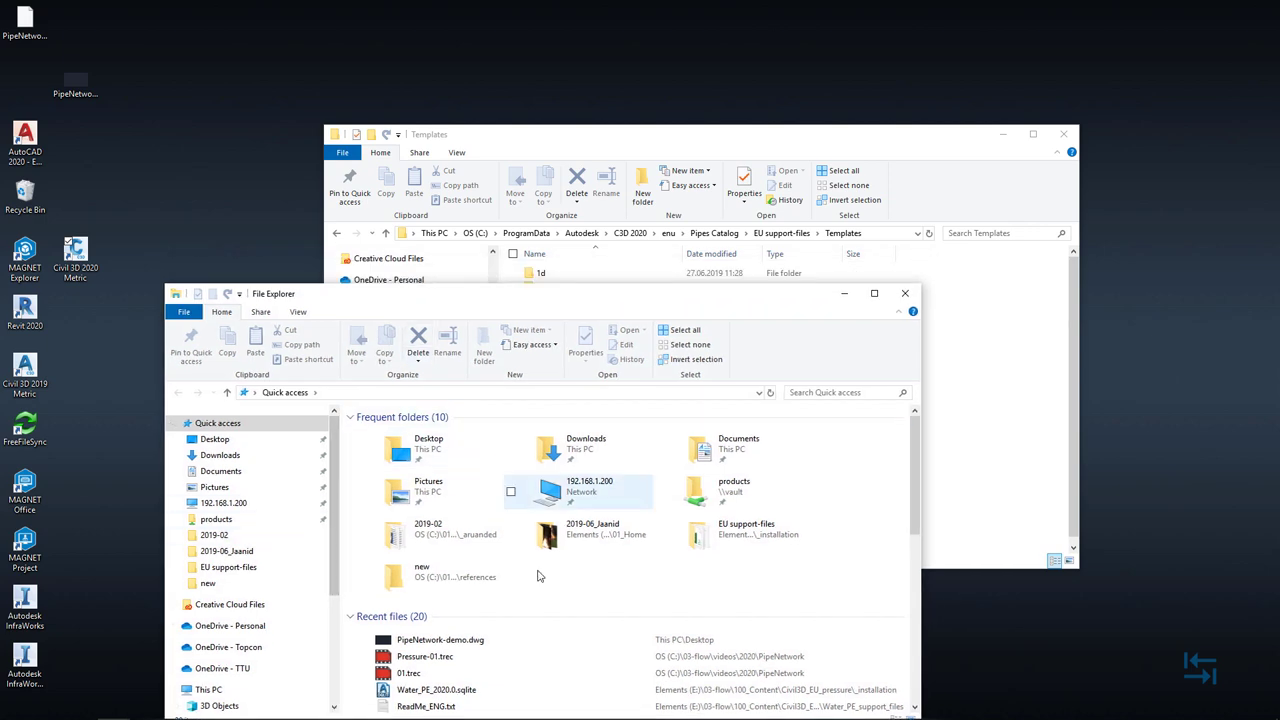
left_click(871, 236)
key("ctrl+c")
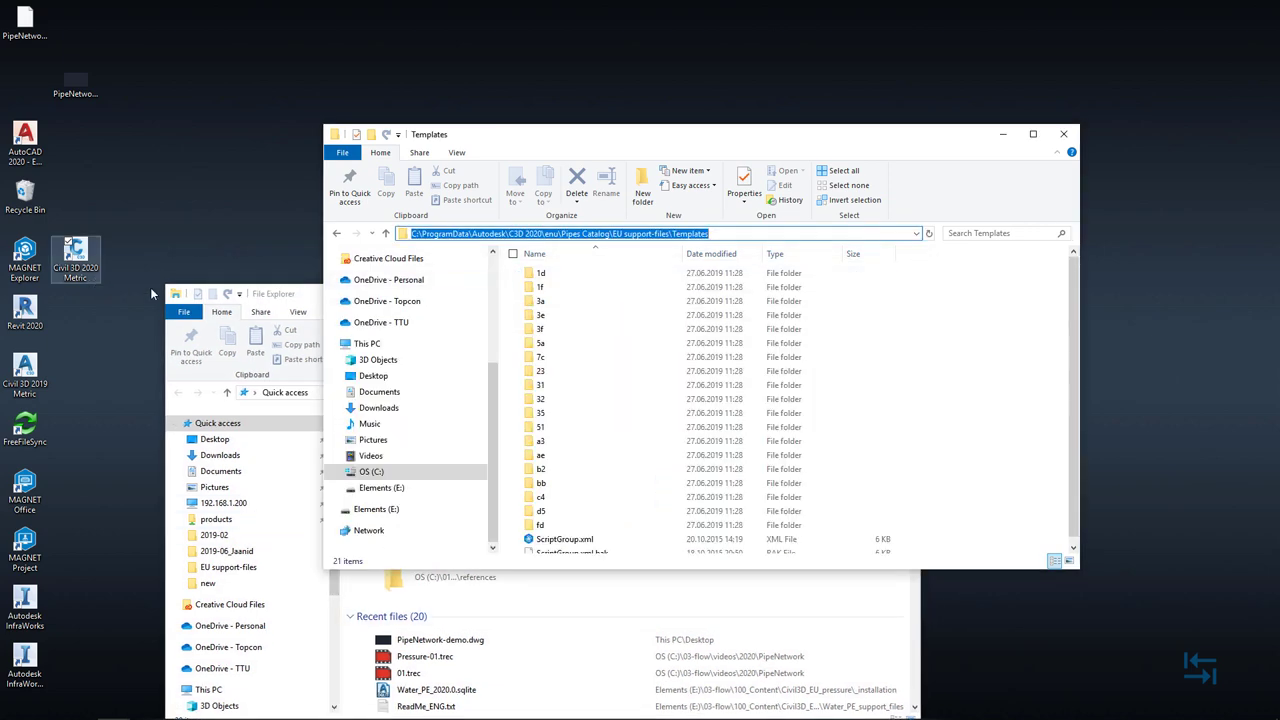
left_click(298, 302)
left_click(575, 395)
key("ctrl+v")
key("Return")
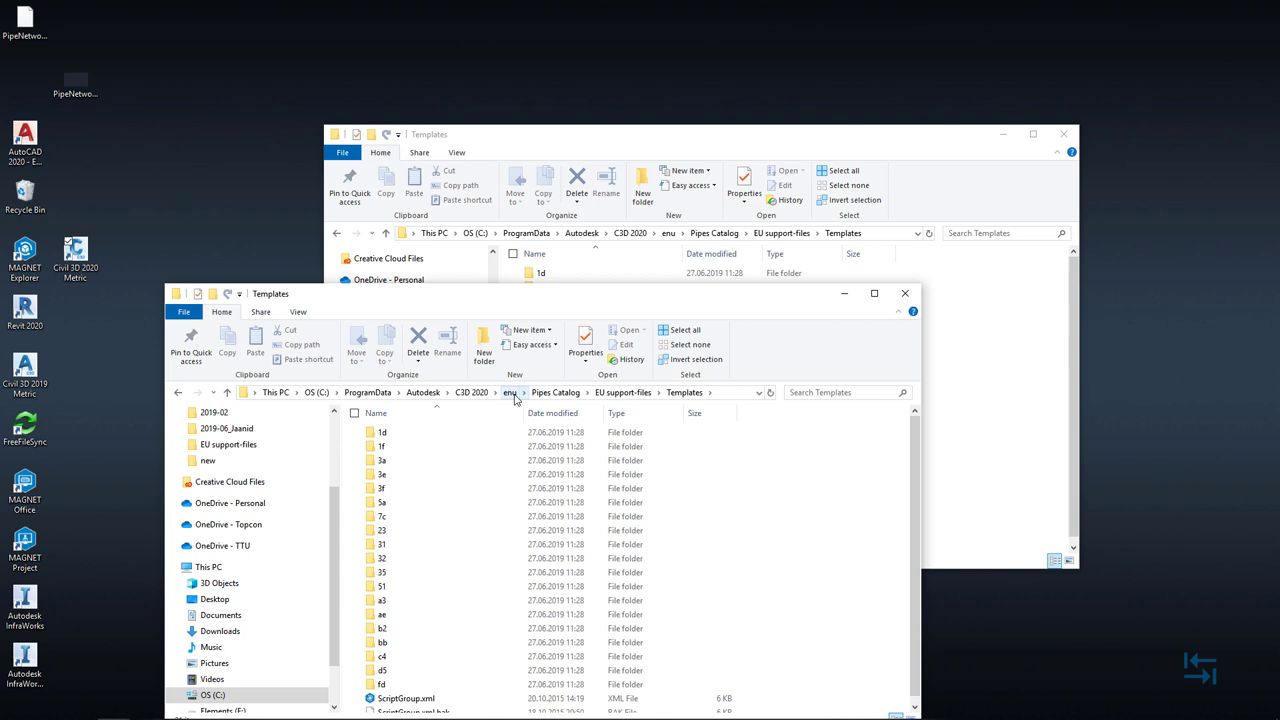
In the second File Explorer window, go to enu\ContentLibrary\Templates and look through its folders
left_click(510, 392)
left_click(400, 446)
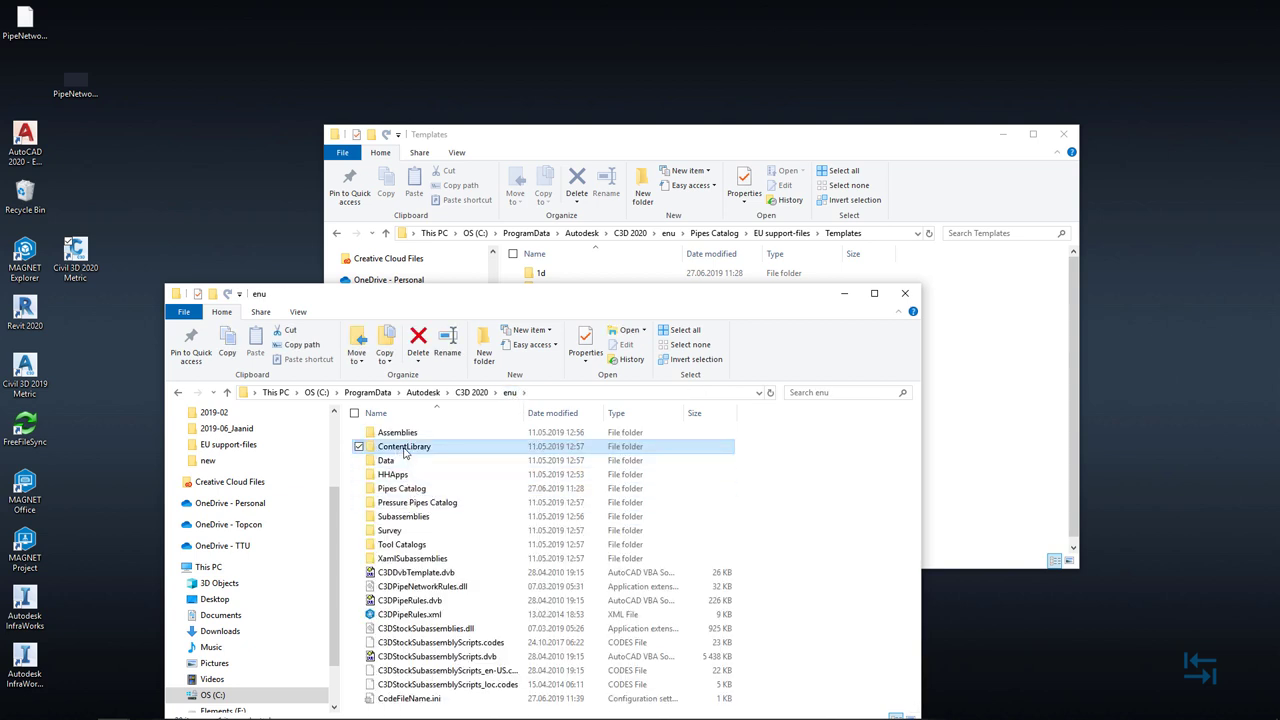
double_click(405, 452)
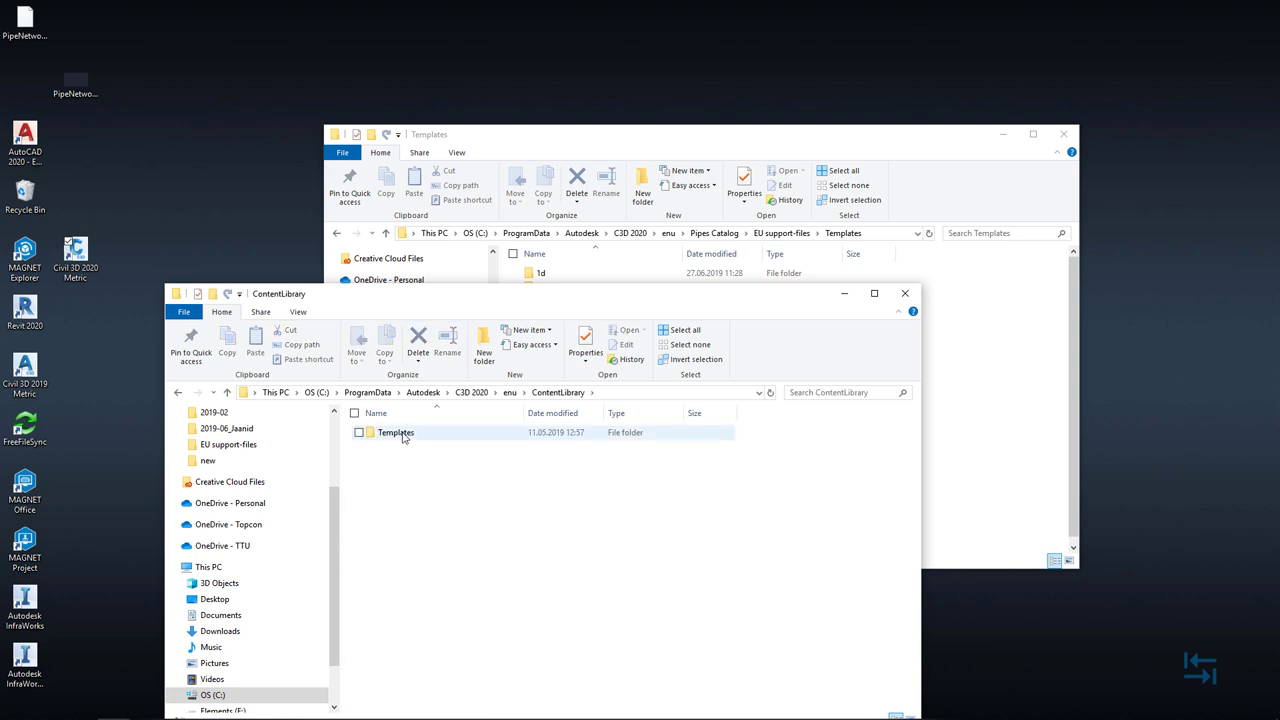
double_click(403, 434)
scroll(422, 495, "down", 3)
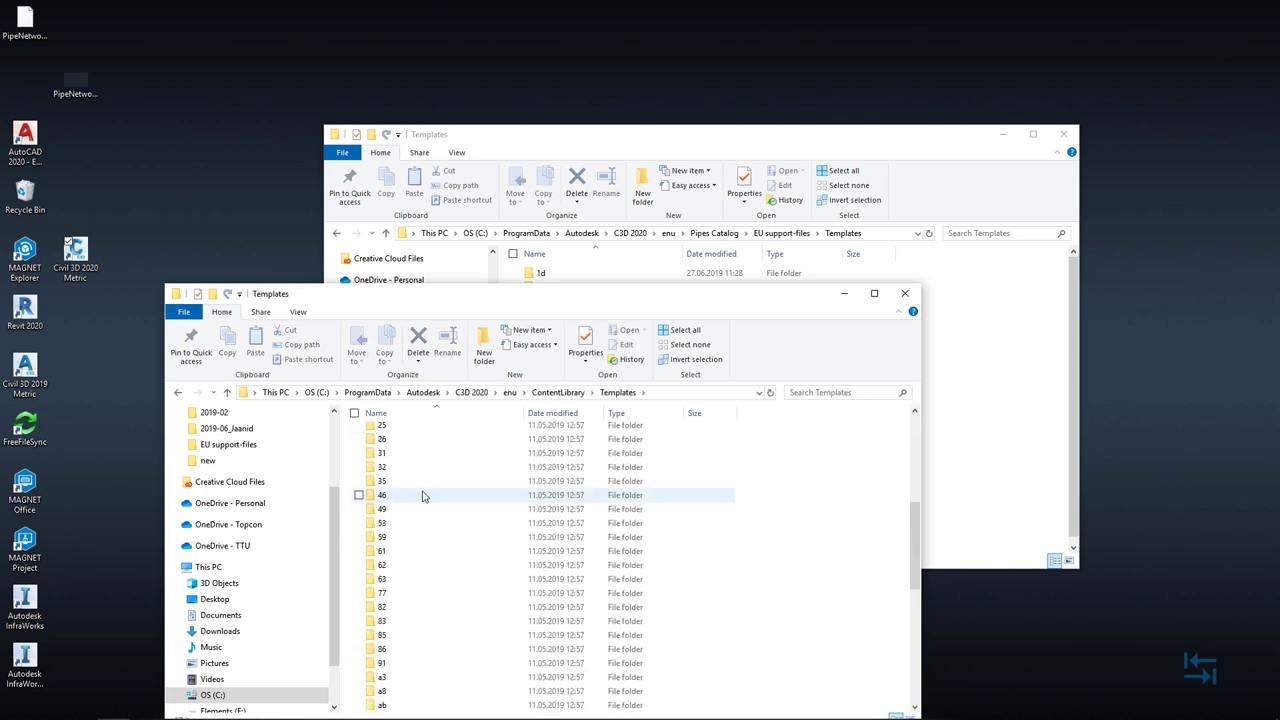
scroll(422, 497, "down", 6)
scroll(422, 497, "up", 15)
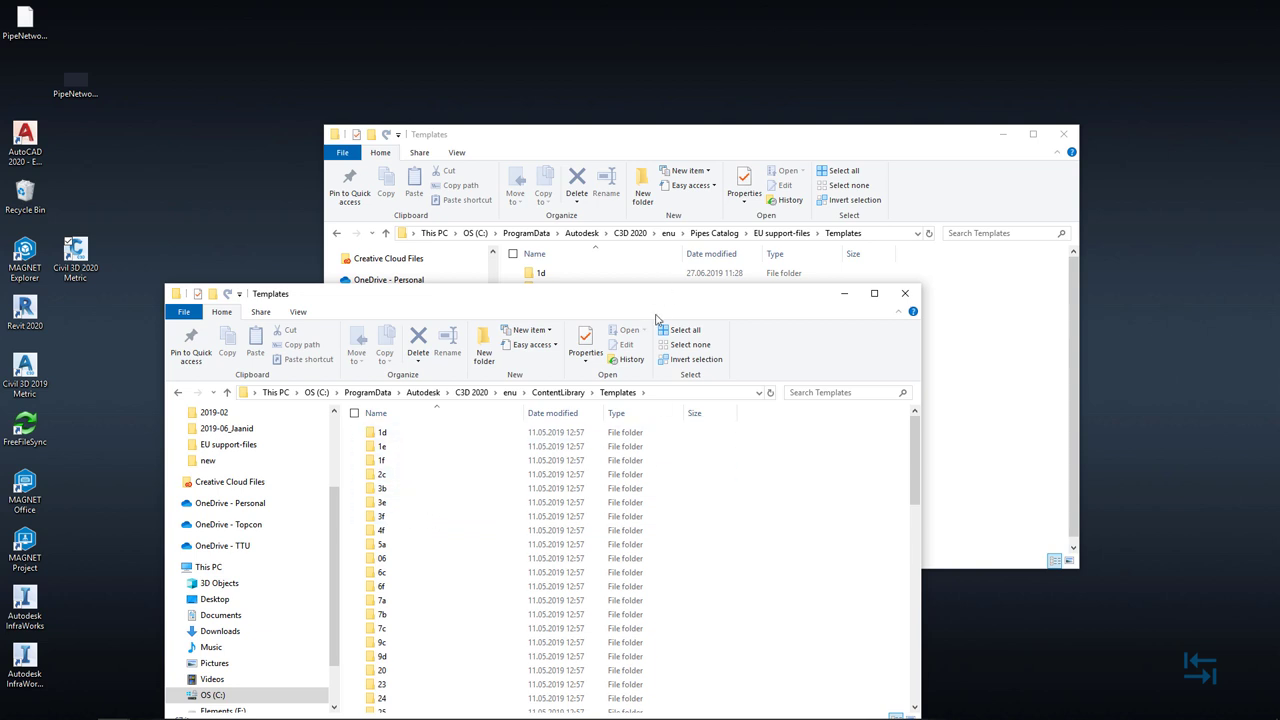
Back up the Templates folder in ContentLibrary by compressing it with 7-Zip to Templates.zip
left_click(557, 392)
right_click(466, 434)
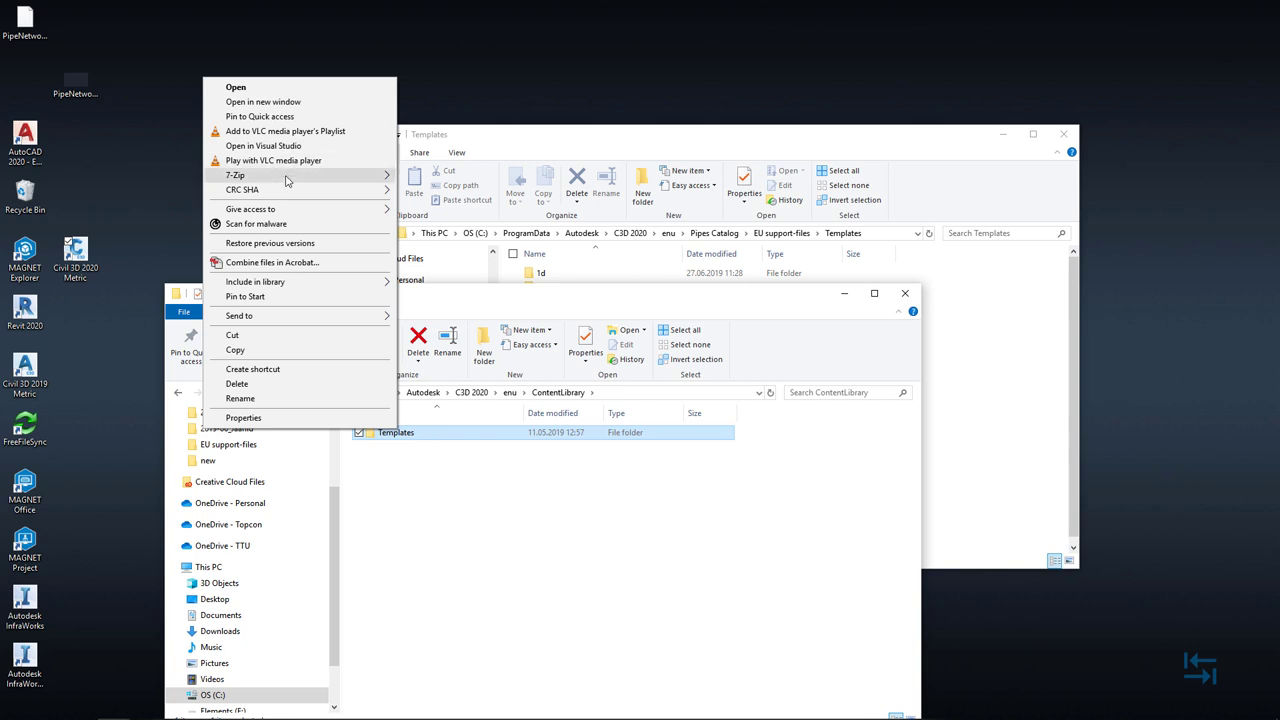
mouse_move(289, 177)
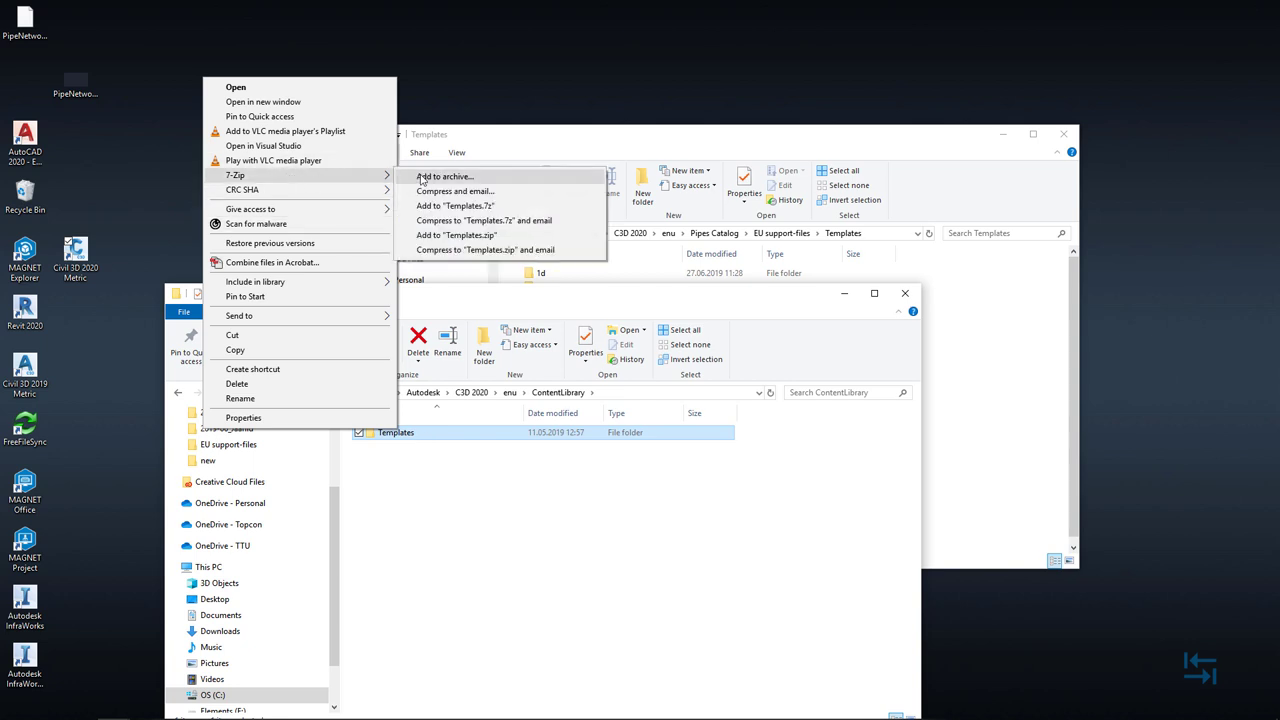
left_click(450, 237)
left_click(445, 519)
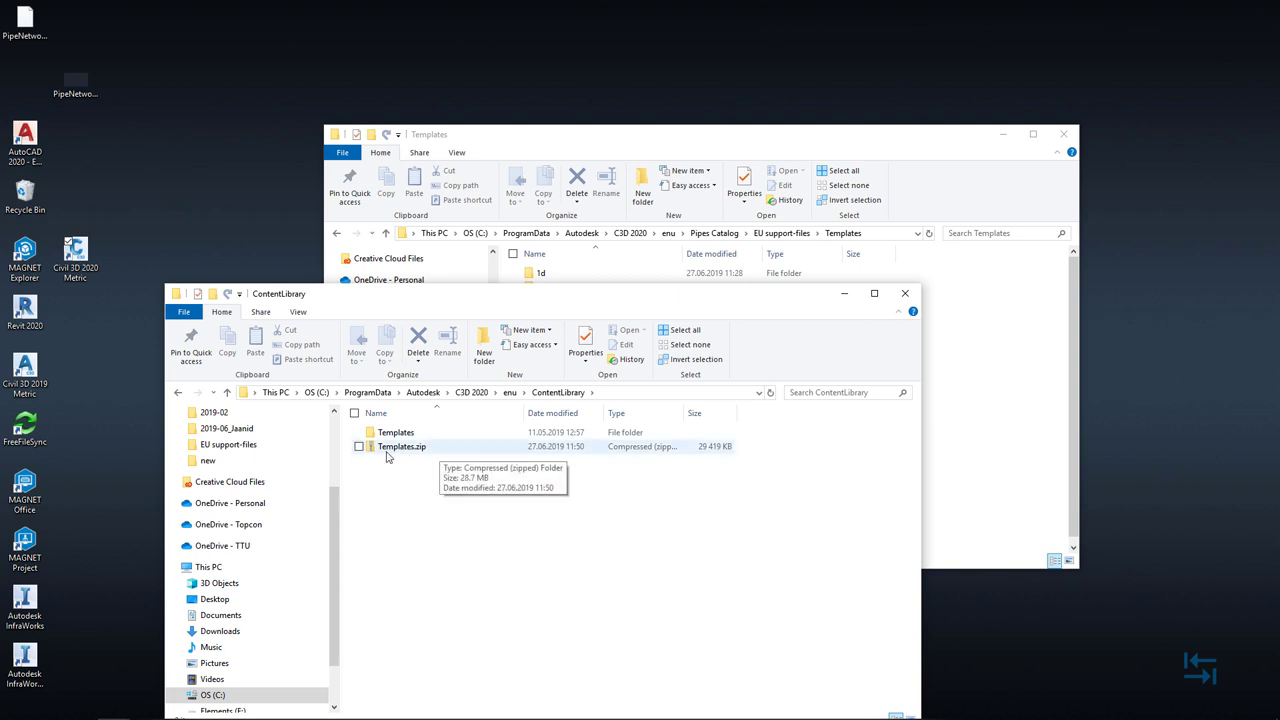
Copy the Templates folder from EU support-files into ContentLibrary, replacing the files with the same names
left_click(700, 138)
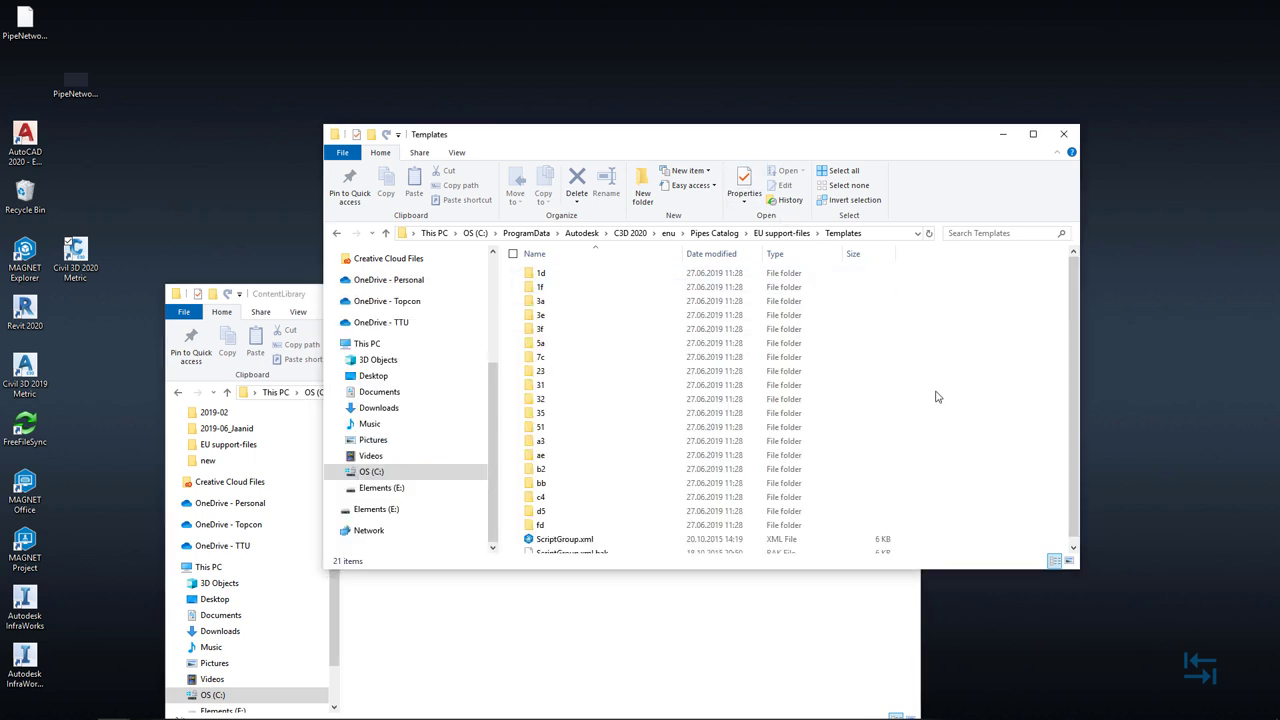
key("alt+Up")
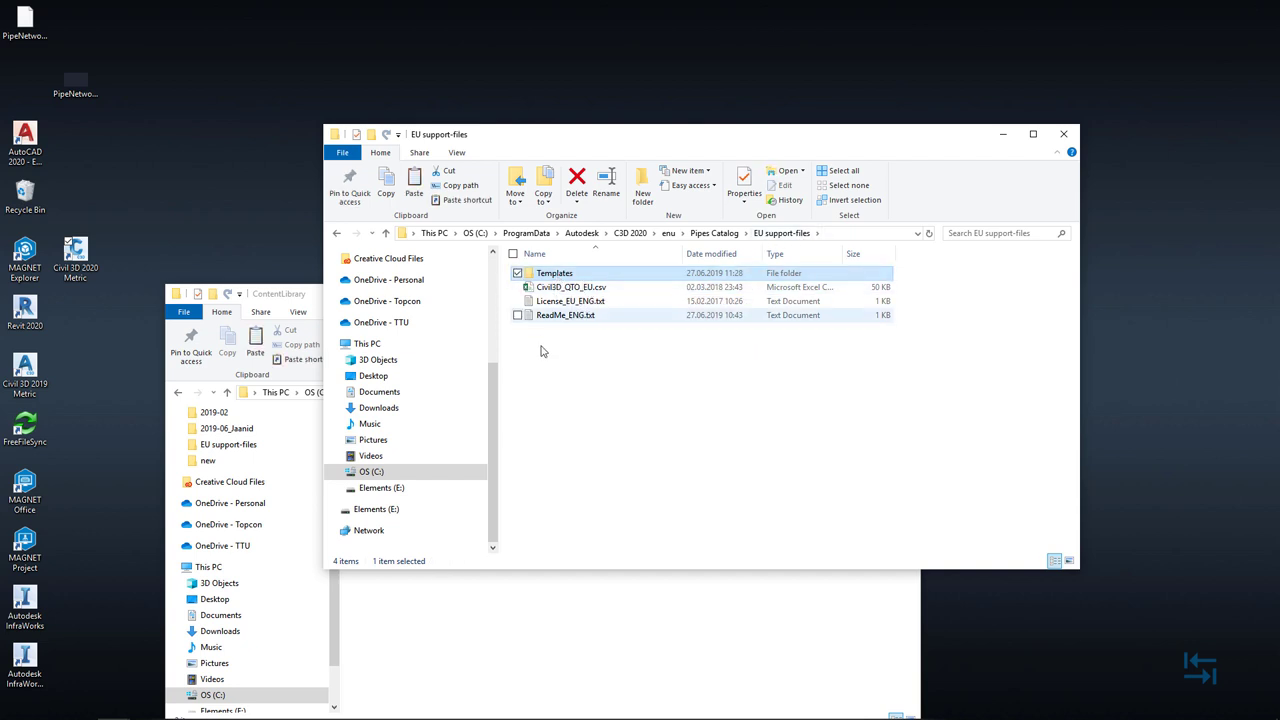
left_click(536, 640)
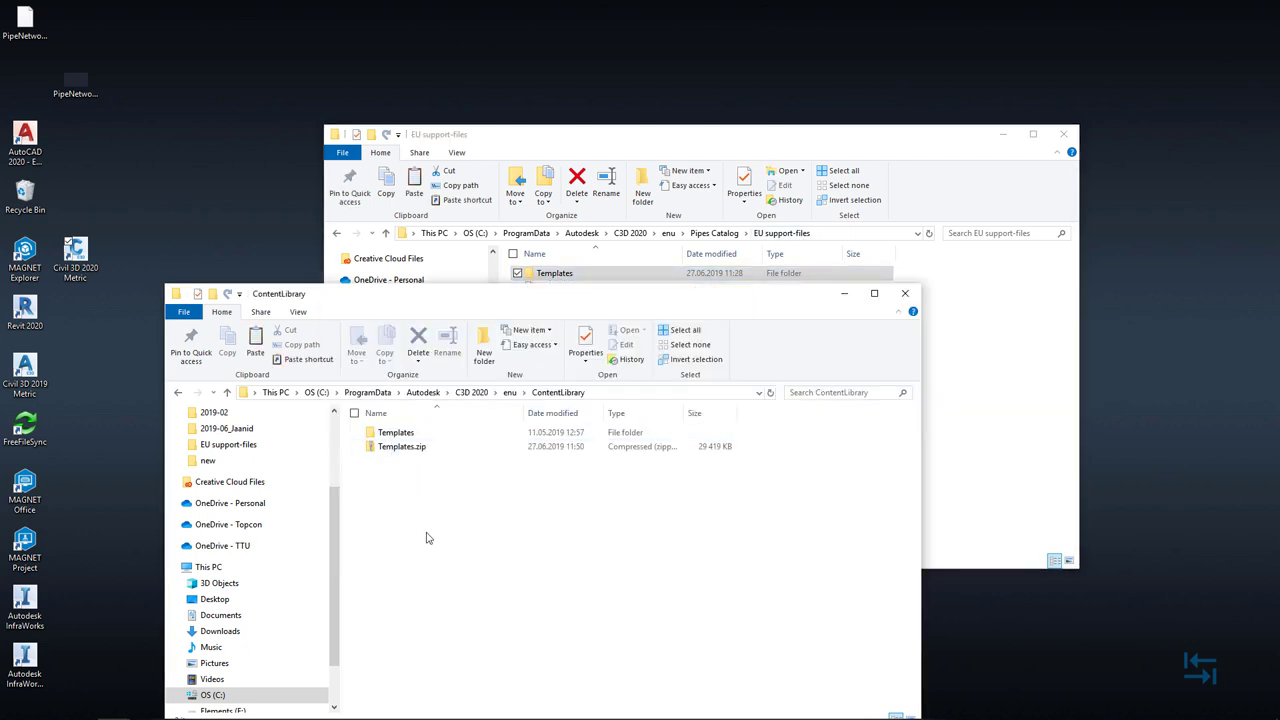
key("ctrl+v")
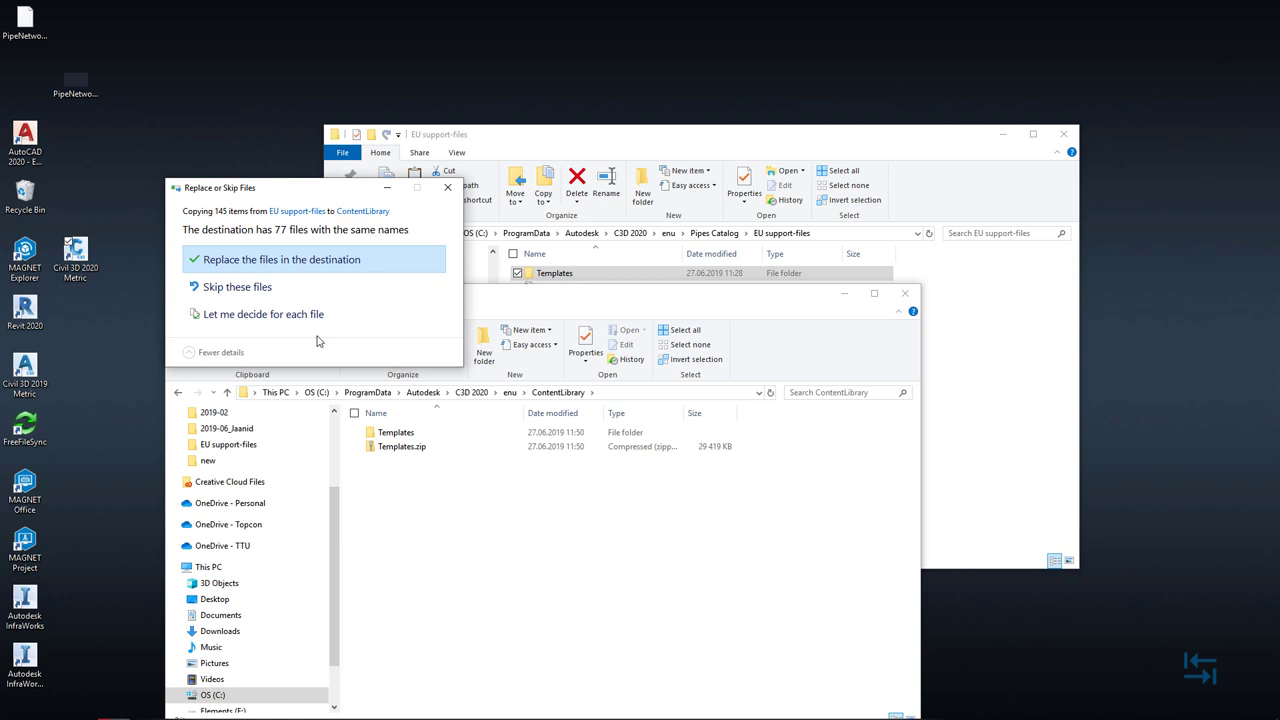
left_click(285, 262)
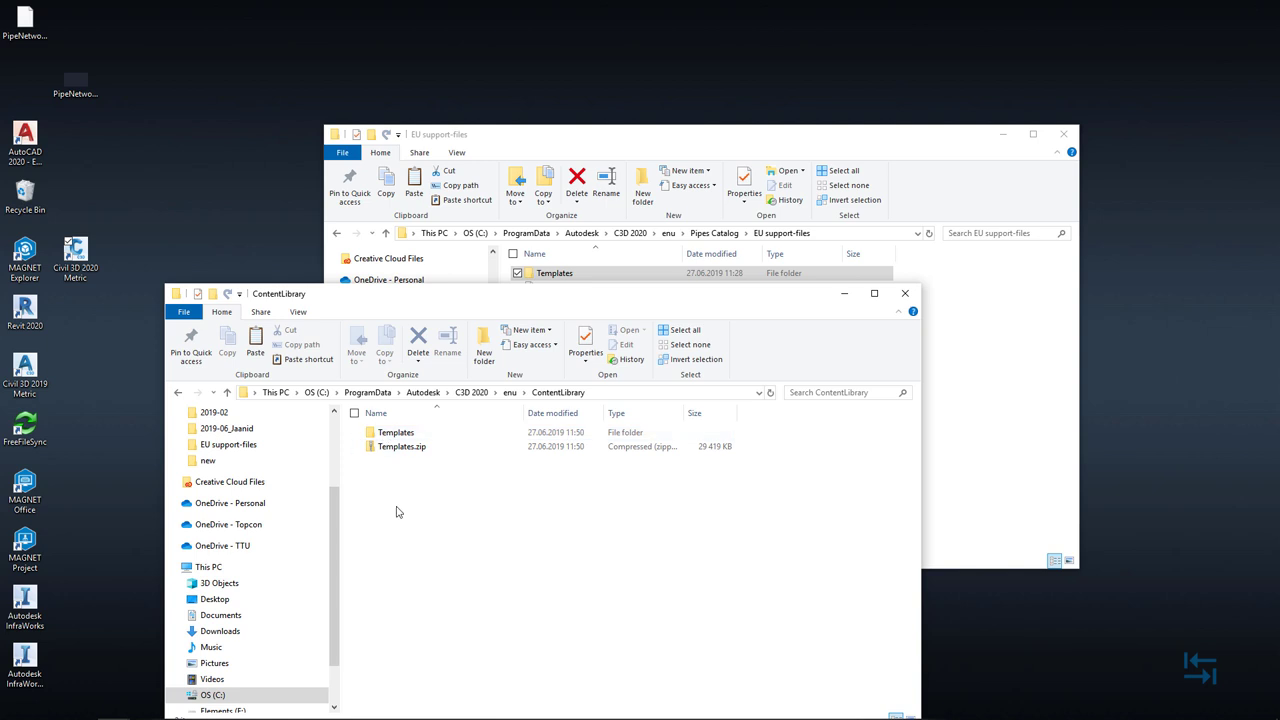
Close the ContentLibrary window, minimize EU support-files, and switch to Civil 3D 2020 Metric to open the drawing PipeNetwork-demo.dwg
left_click(905, 293)
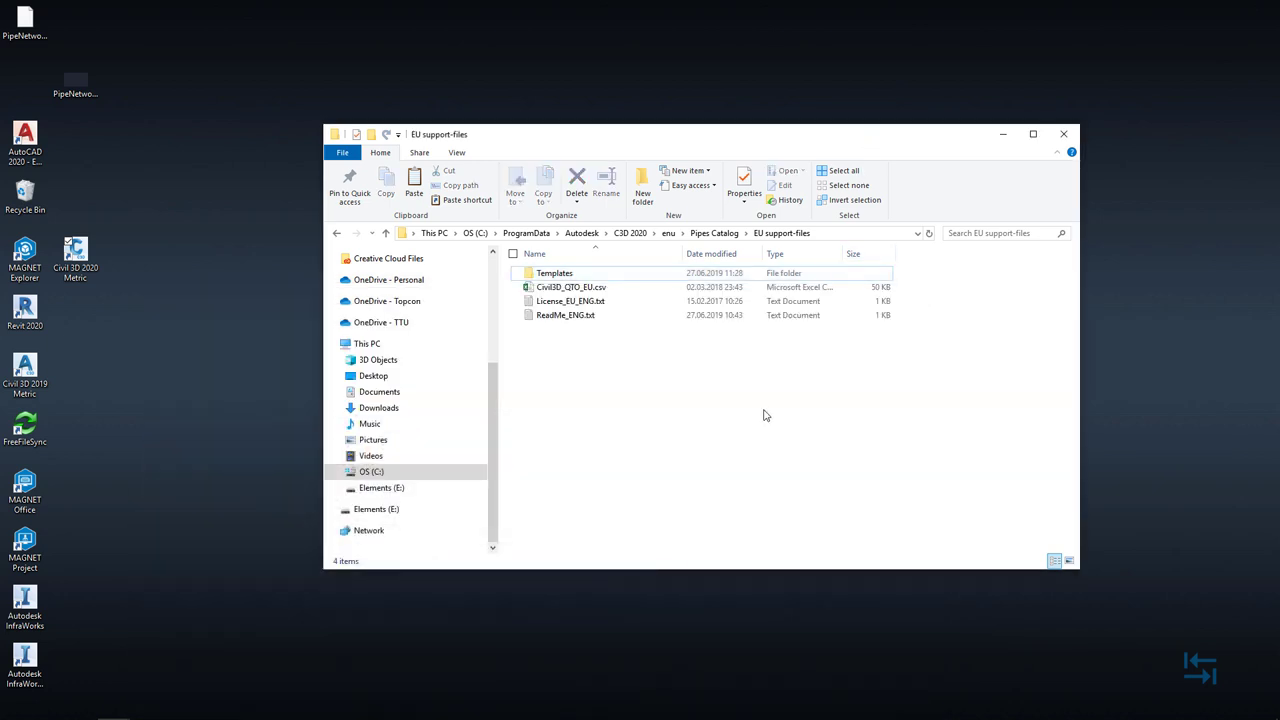
left_click(1003, 134)
double_click(78, 256)
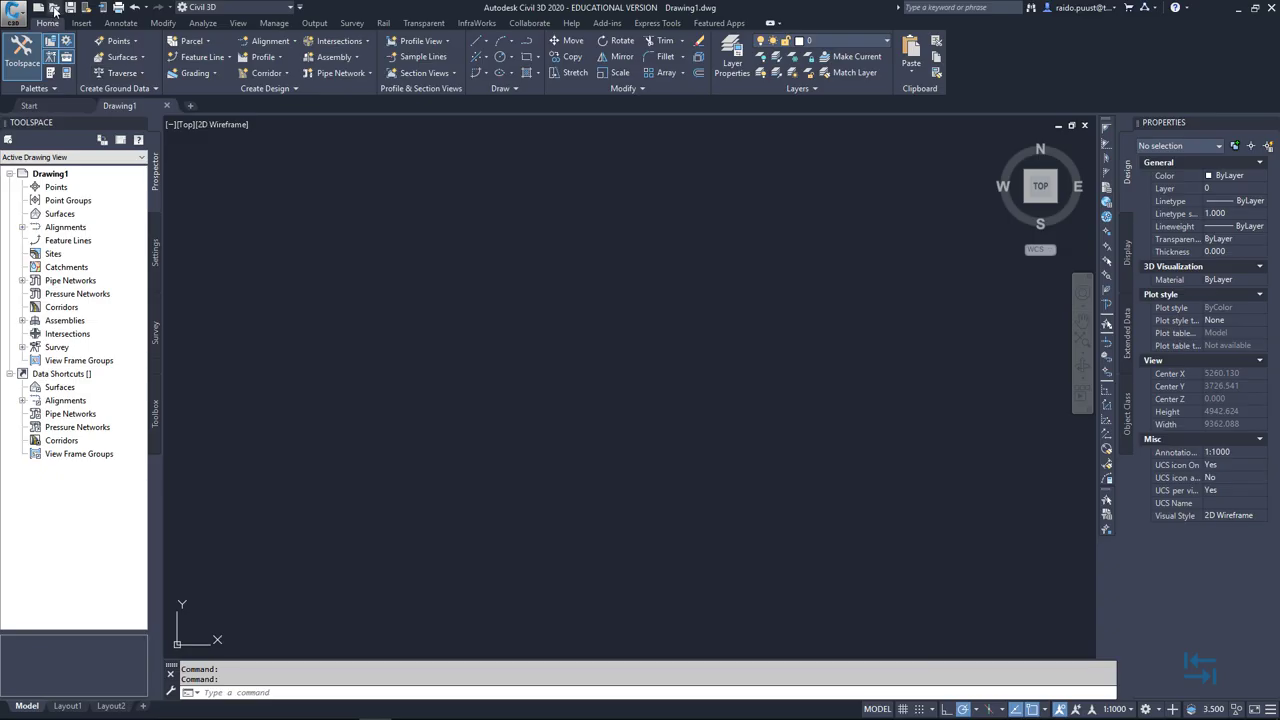
left_click(54, 8)
double_click(578, 372)
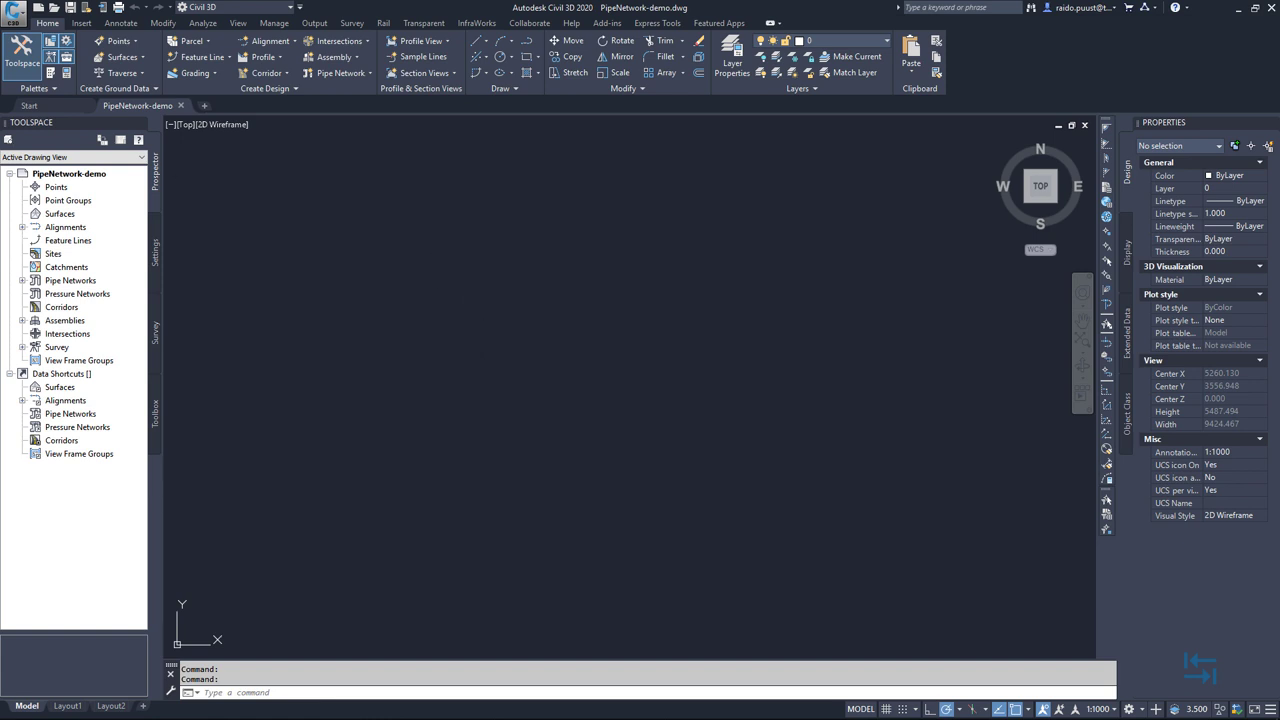
Create a gravity pipe network named EU demo that uses the EU content parts list
left_click(347, 74)
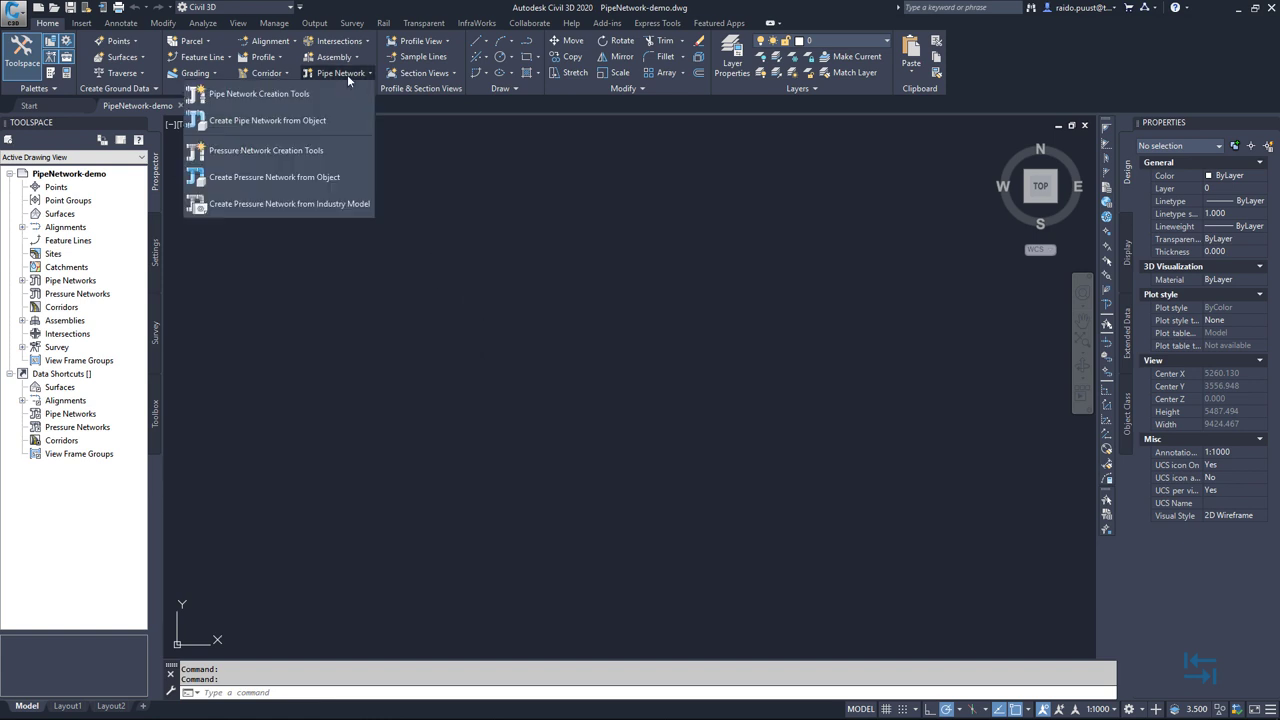
left_click(260, 95)
type("EU demo")
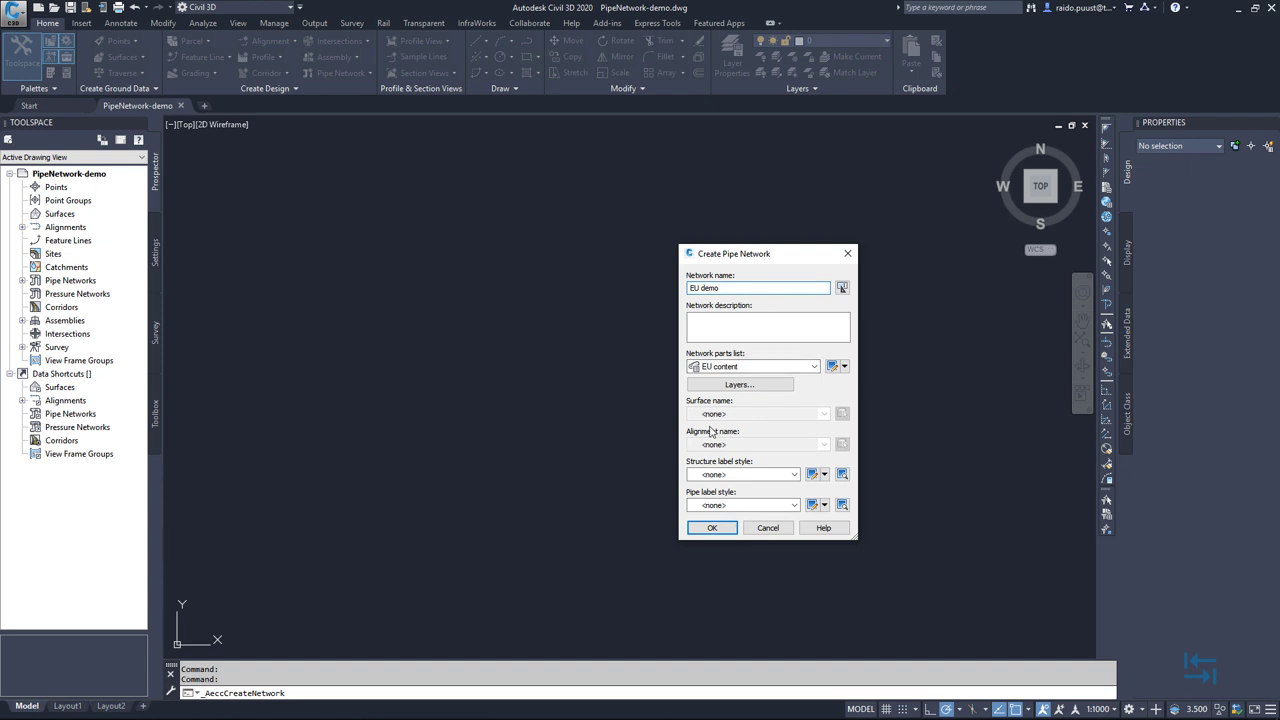
left_click(708, 528)
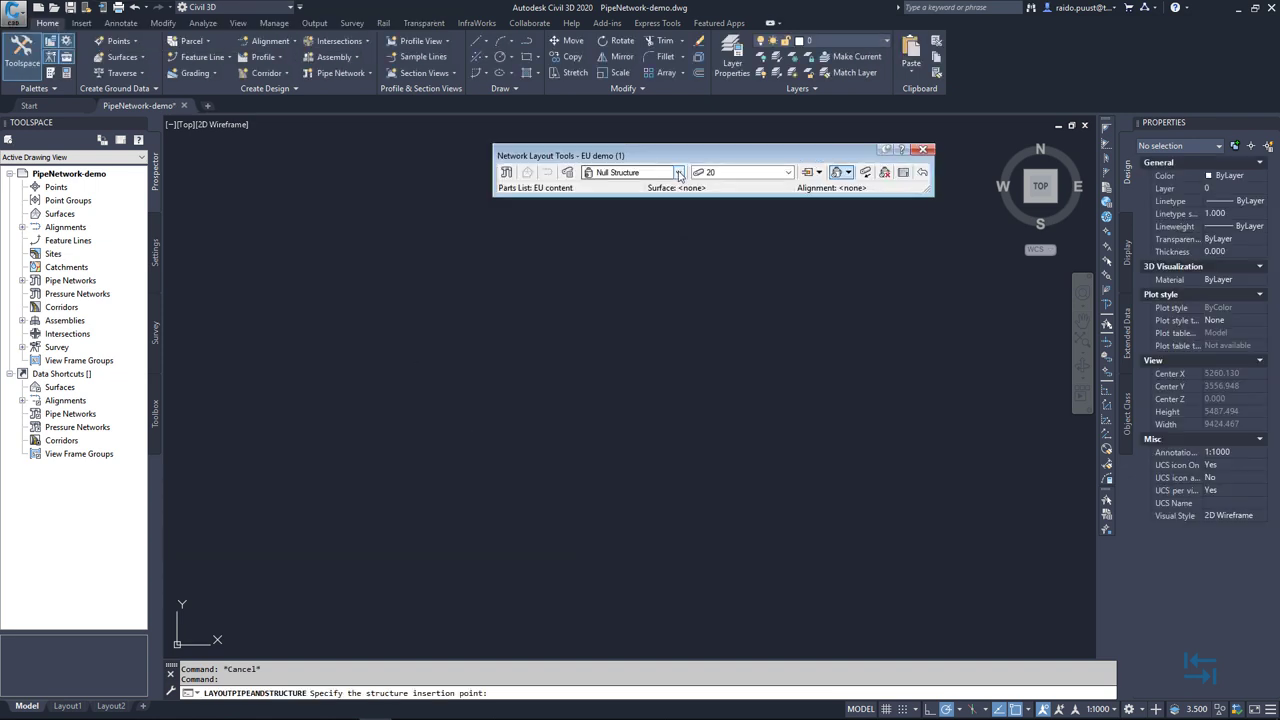
Set the network layout to draw pipes and structures with the Diameter 560 Grate 315 inlet structure and the 500 pipe
left_click(640, 172)
left_click(590, 207)
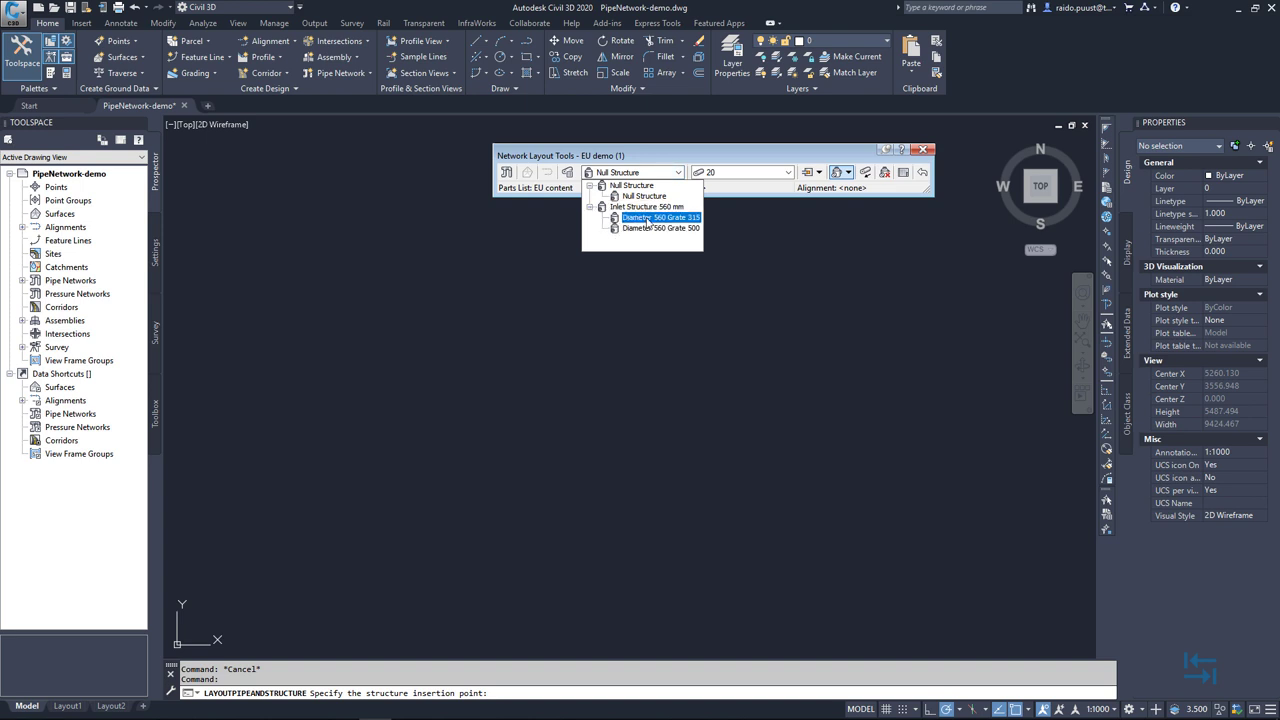
left_click(620, 175)
left_click(726, 172)
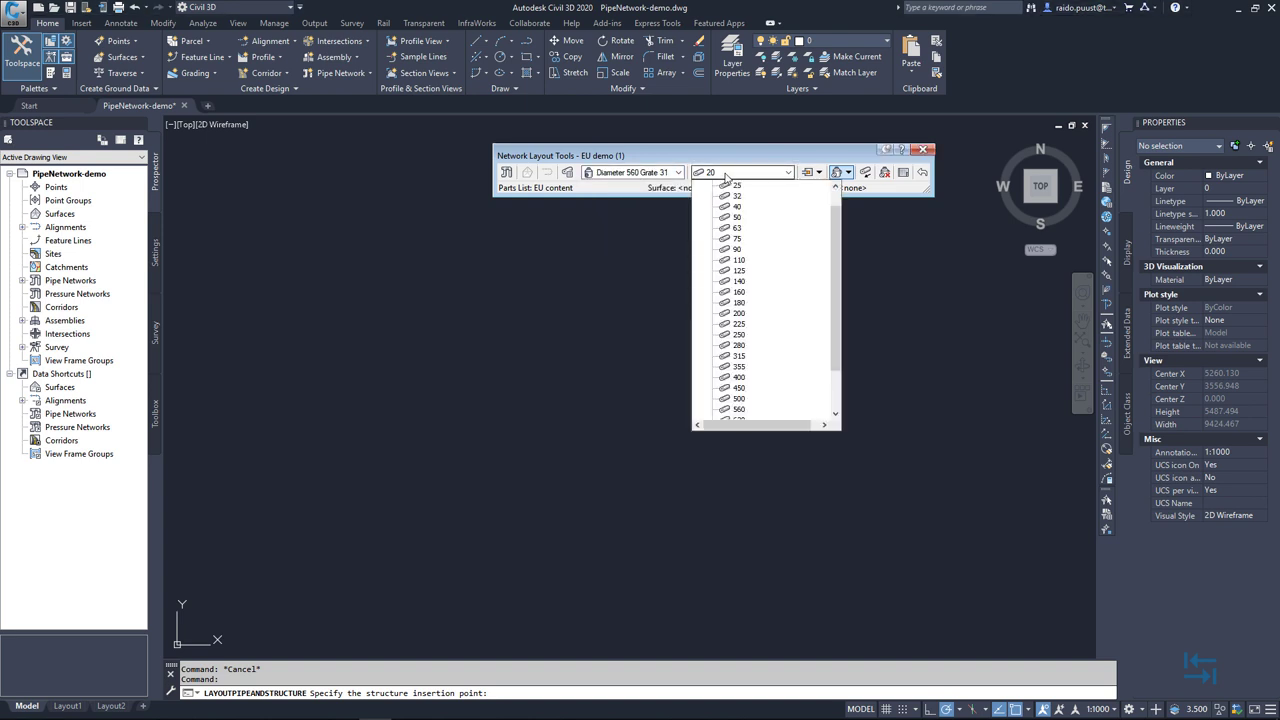
left_click(739, 398)
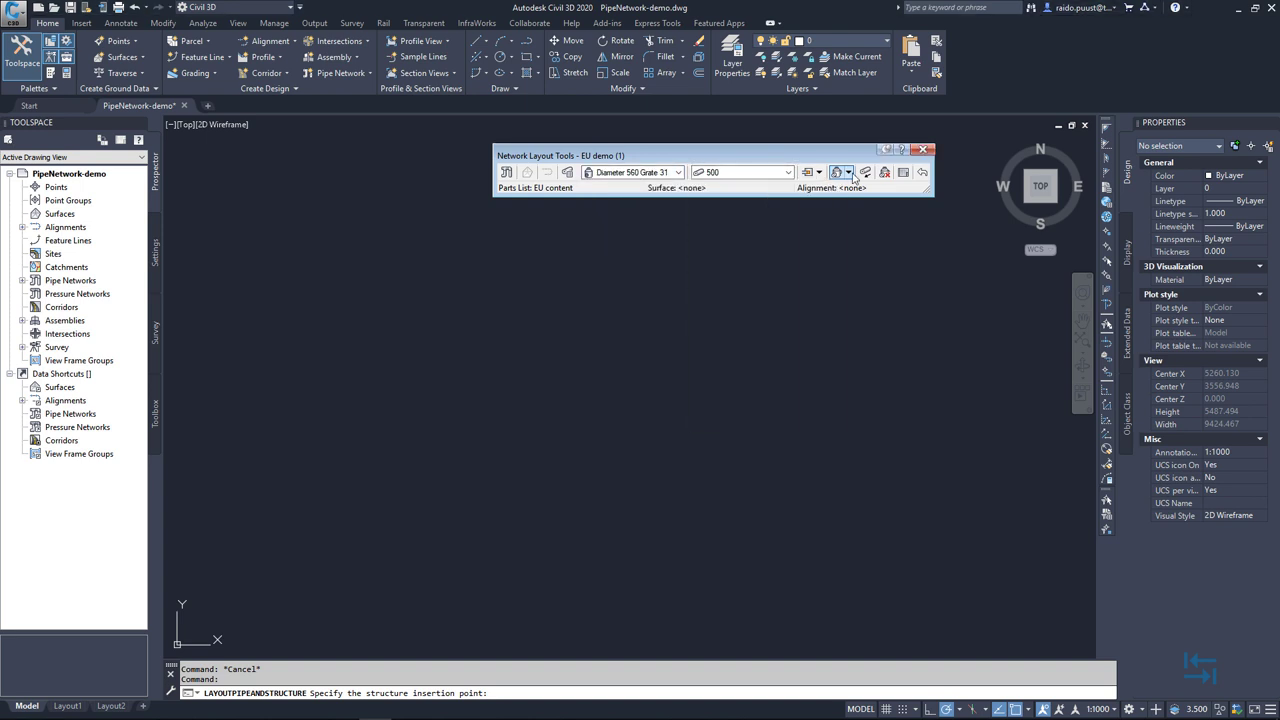
left_click(848, 173)
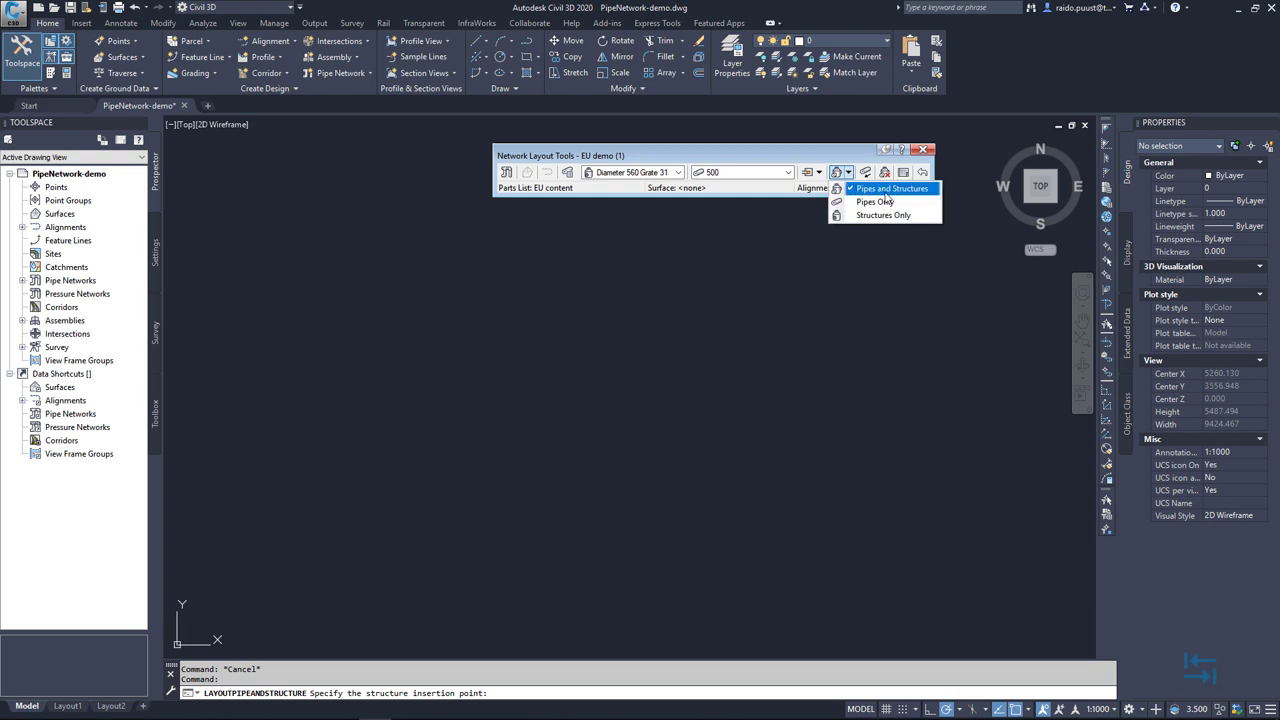
left_click(833, 188)
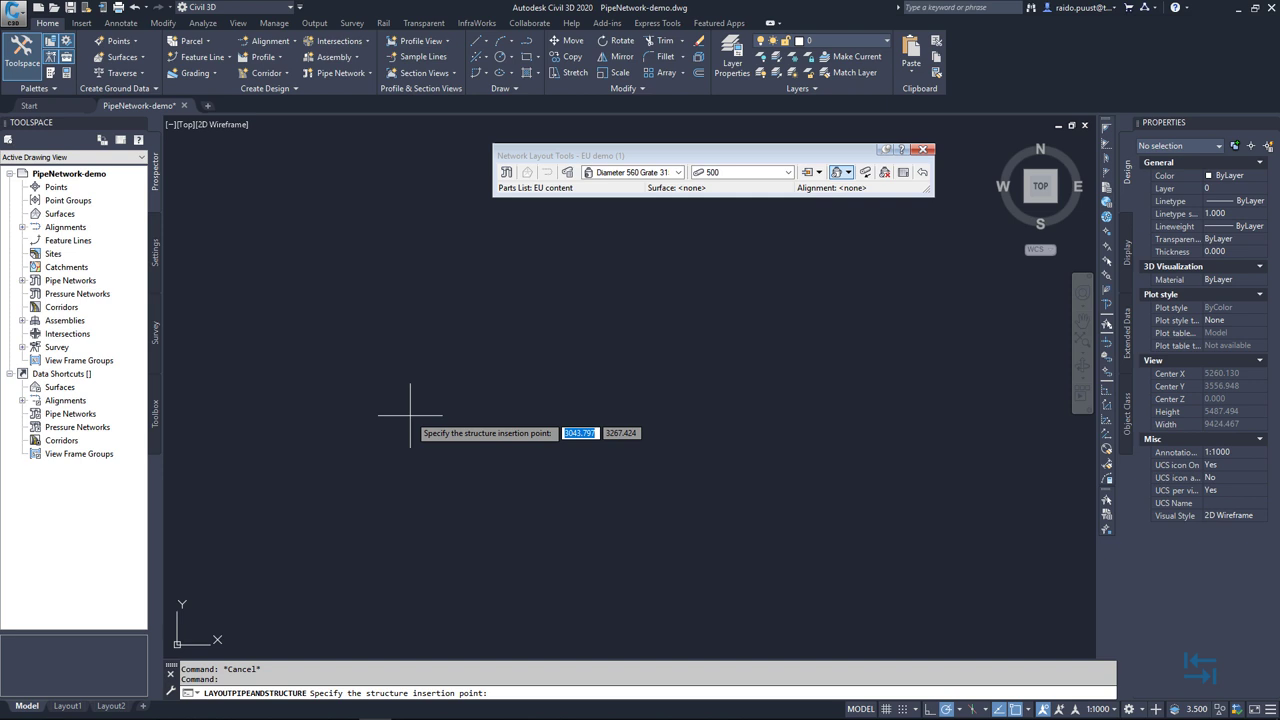
Draw a horizontal pipe run about 53 m long with a structure at each end, and close the layout tools
left_click(298, 346)
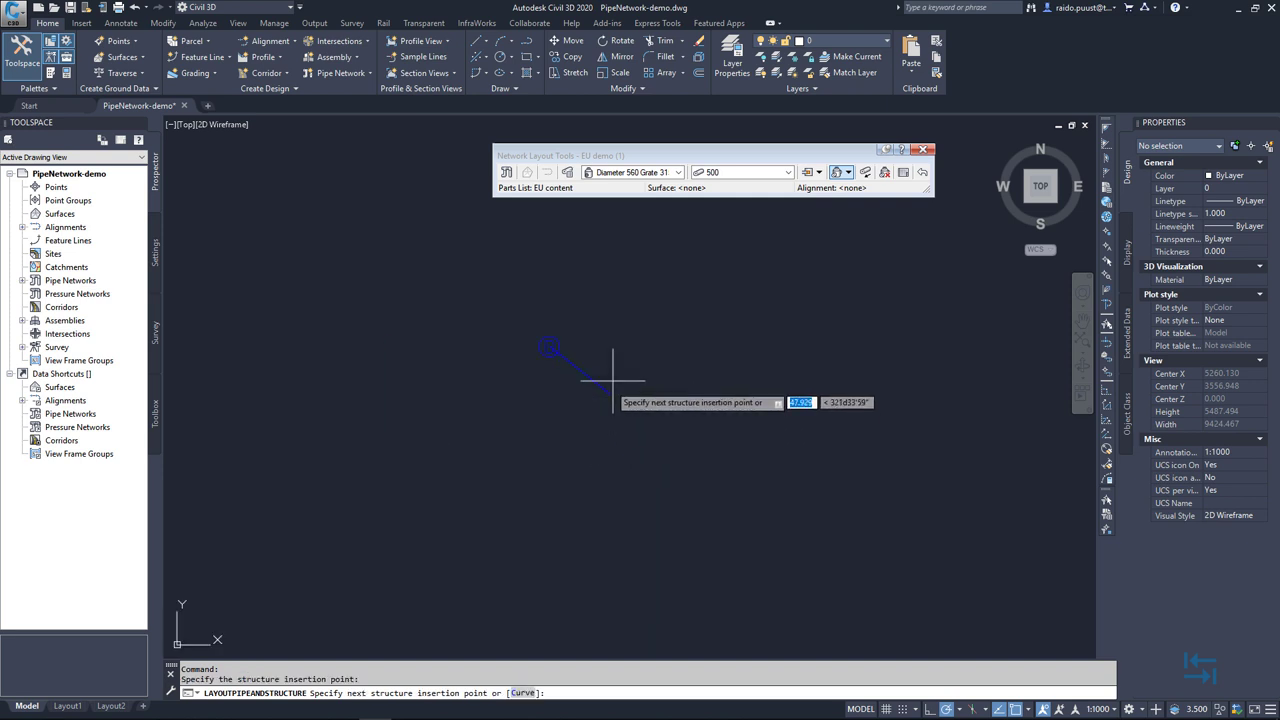
left_click(651, 346)
key("Escape")
left_click(863, 319)
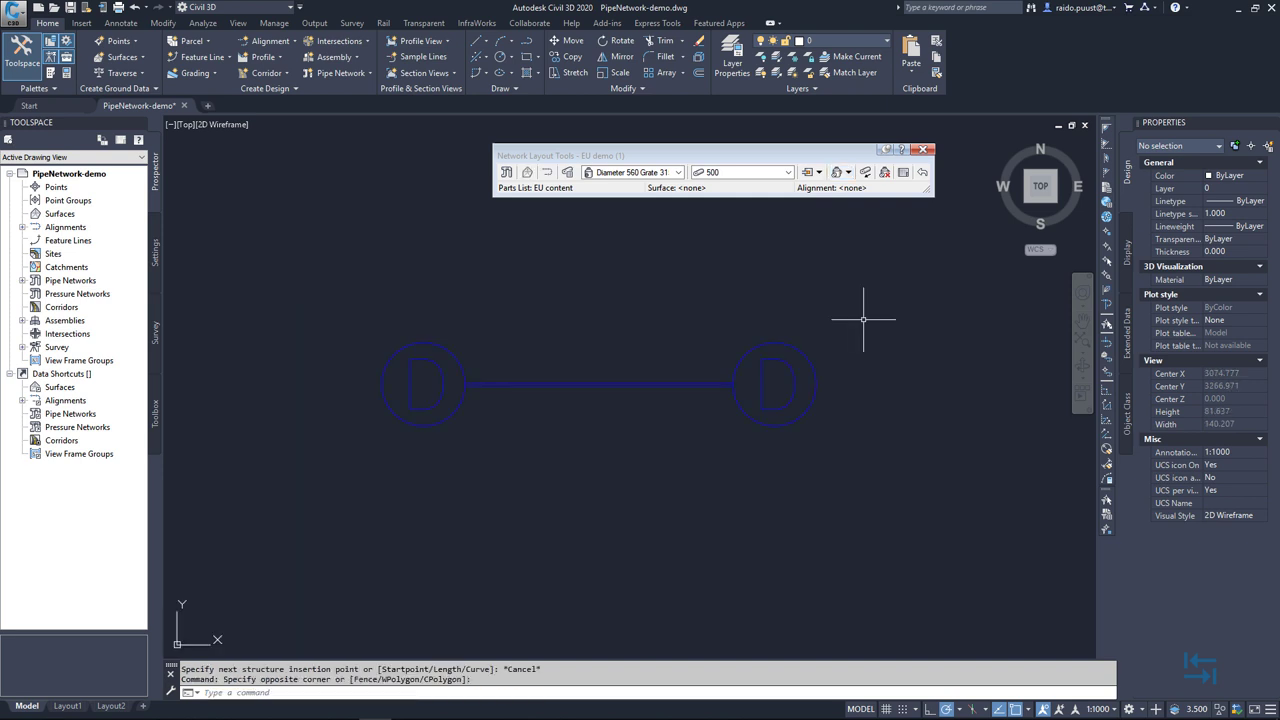
left_click(924, 149)
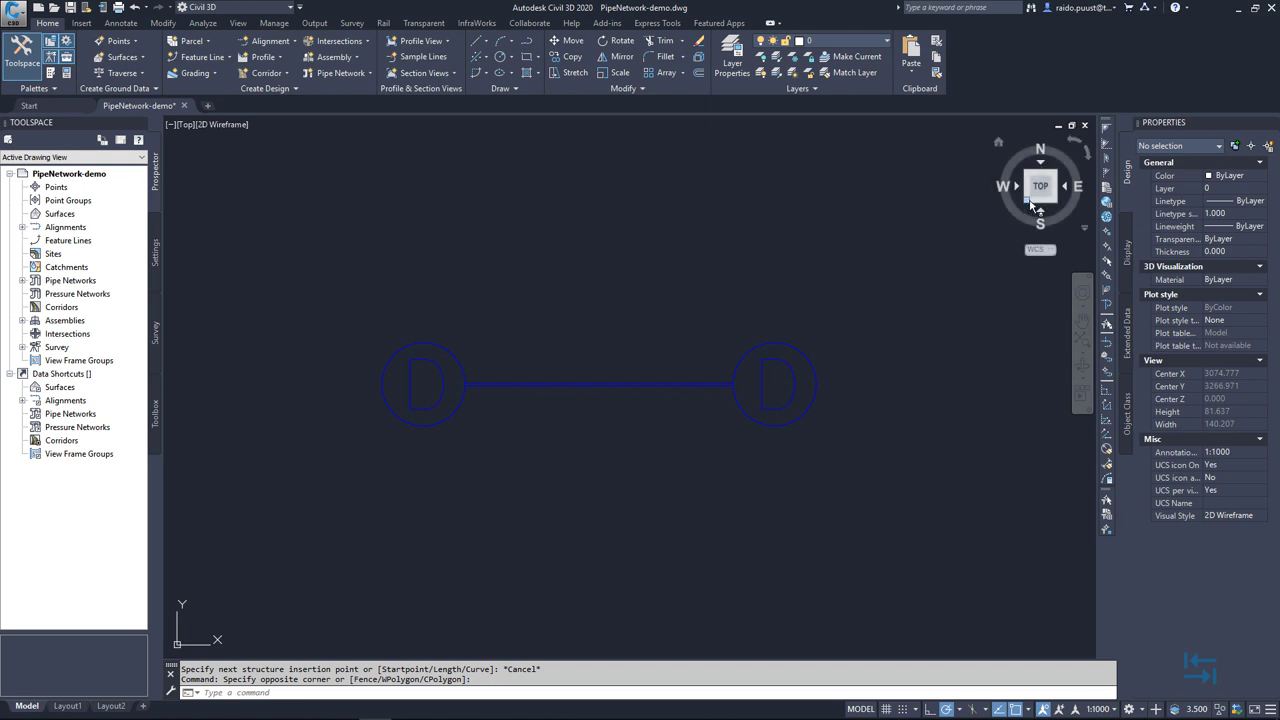
Examine the first structure in the SW isometric view and read through the part data in its structure properties
left_click(1028, 200)
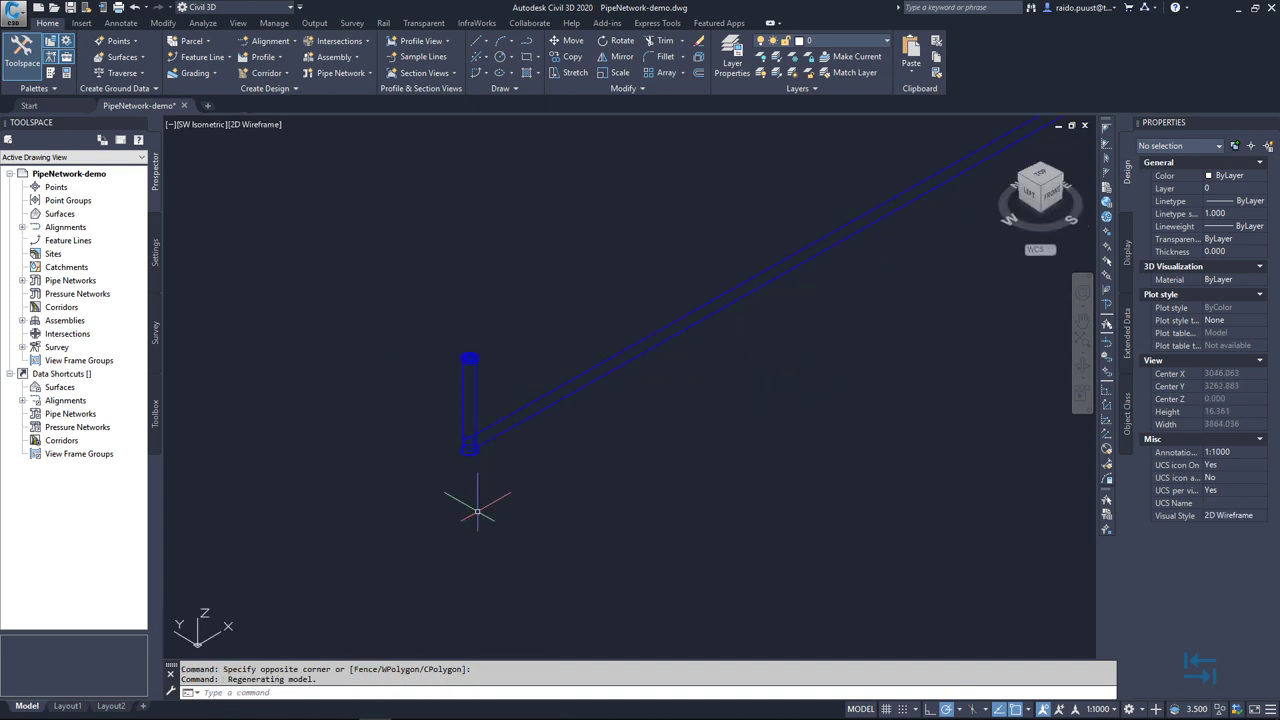
middle_click_drag(502, 178, 508, 264)
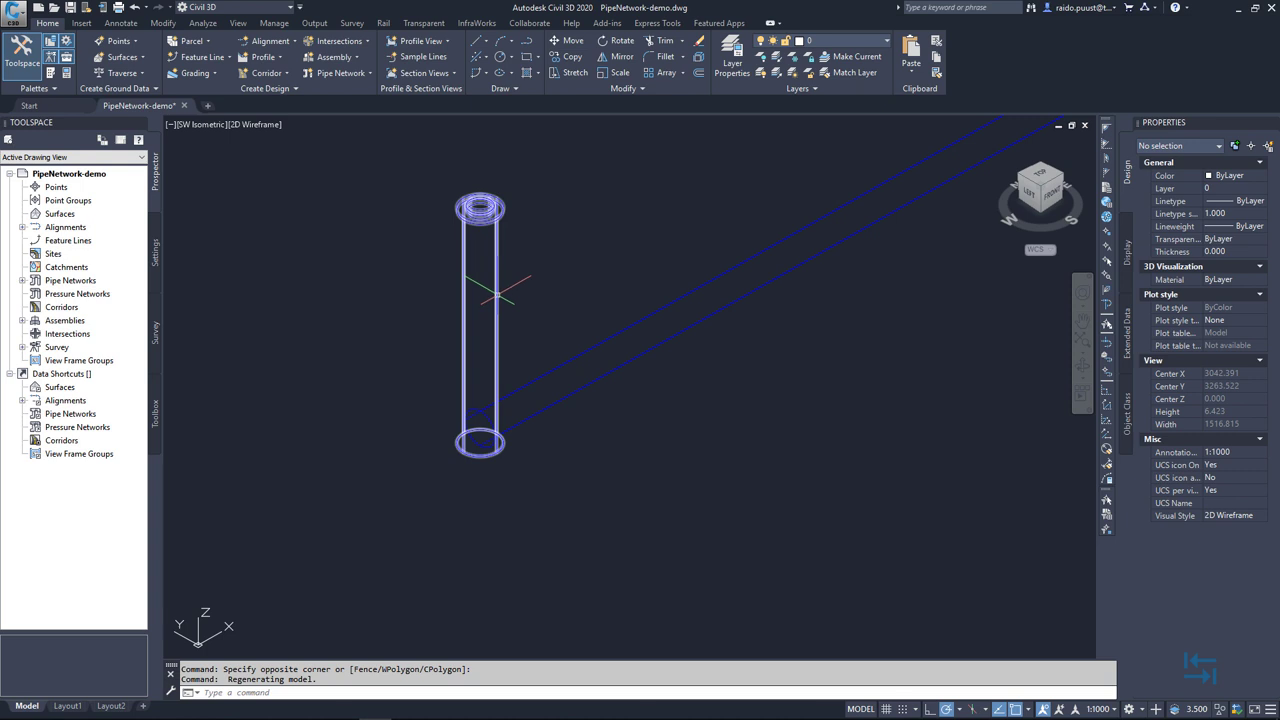
left_click(497, 295)
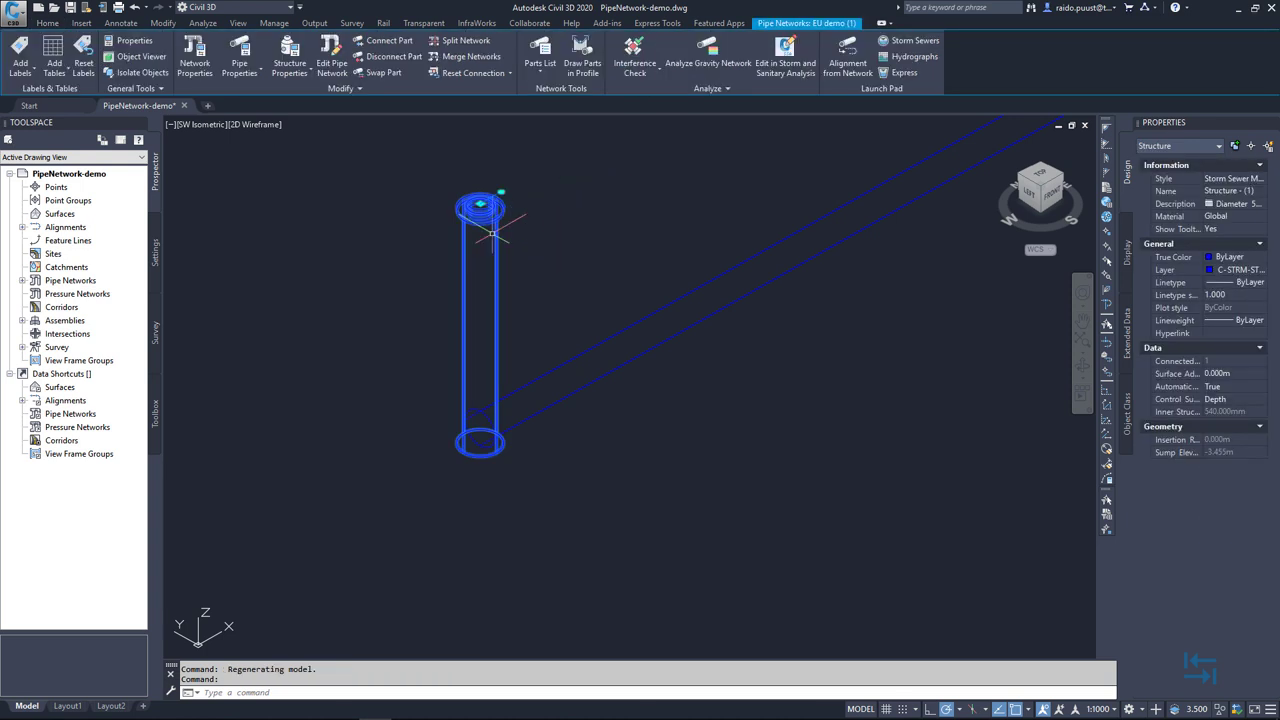
right_click(589, 183)
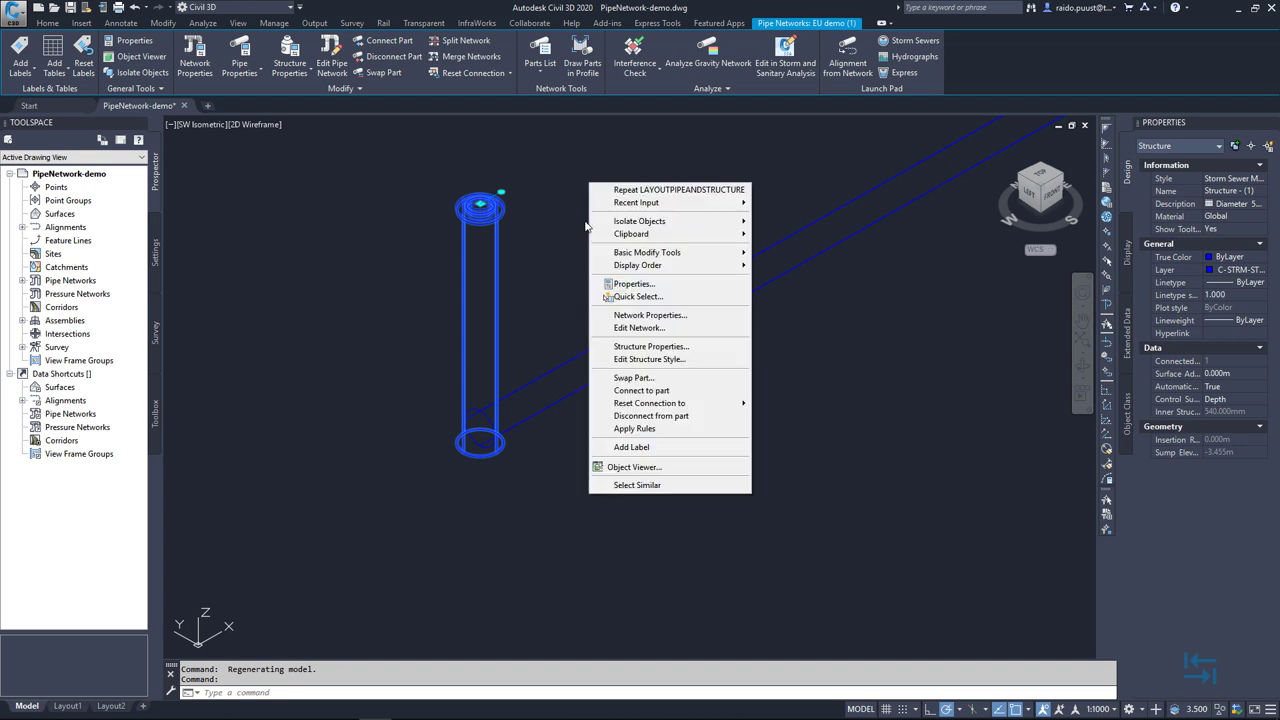
left_click(650, 346)
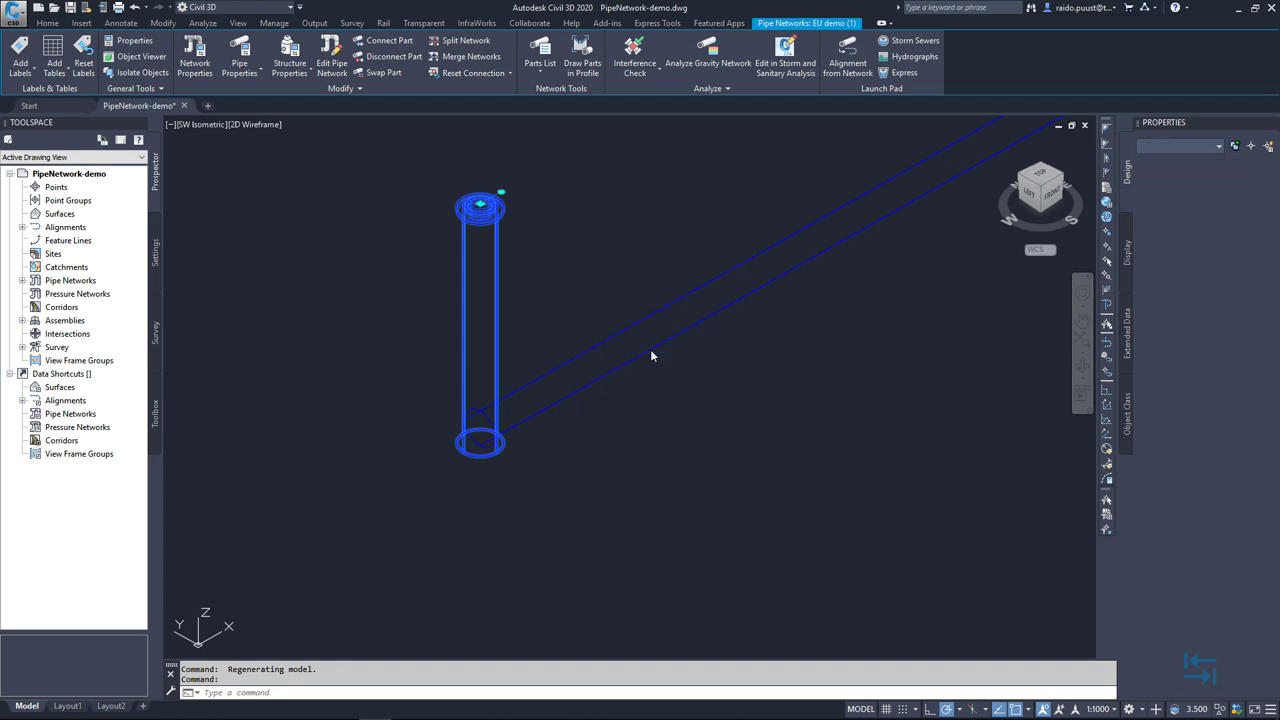
left_click_drag(972, 370, 978, 428)
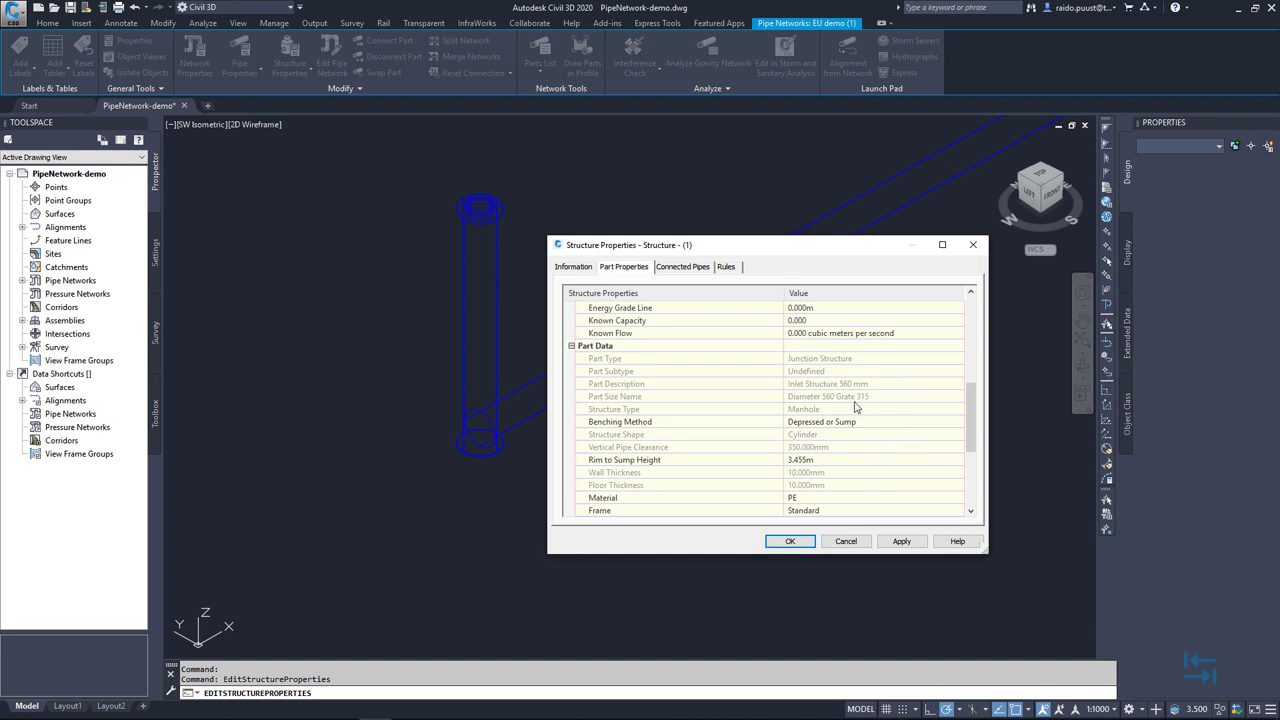
left_click_drag(970, 422, 969, 440)
scroll(960, 440, "up", 1)
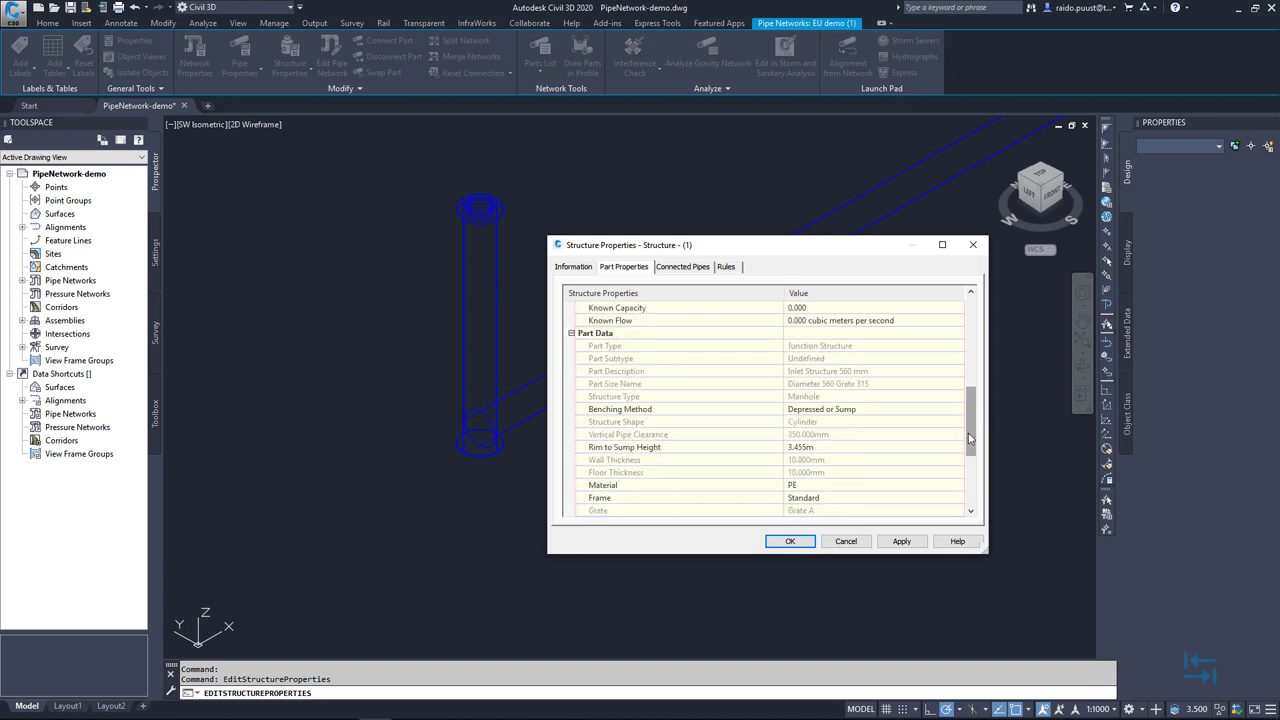
left_click(848, 542)
key("Escape")
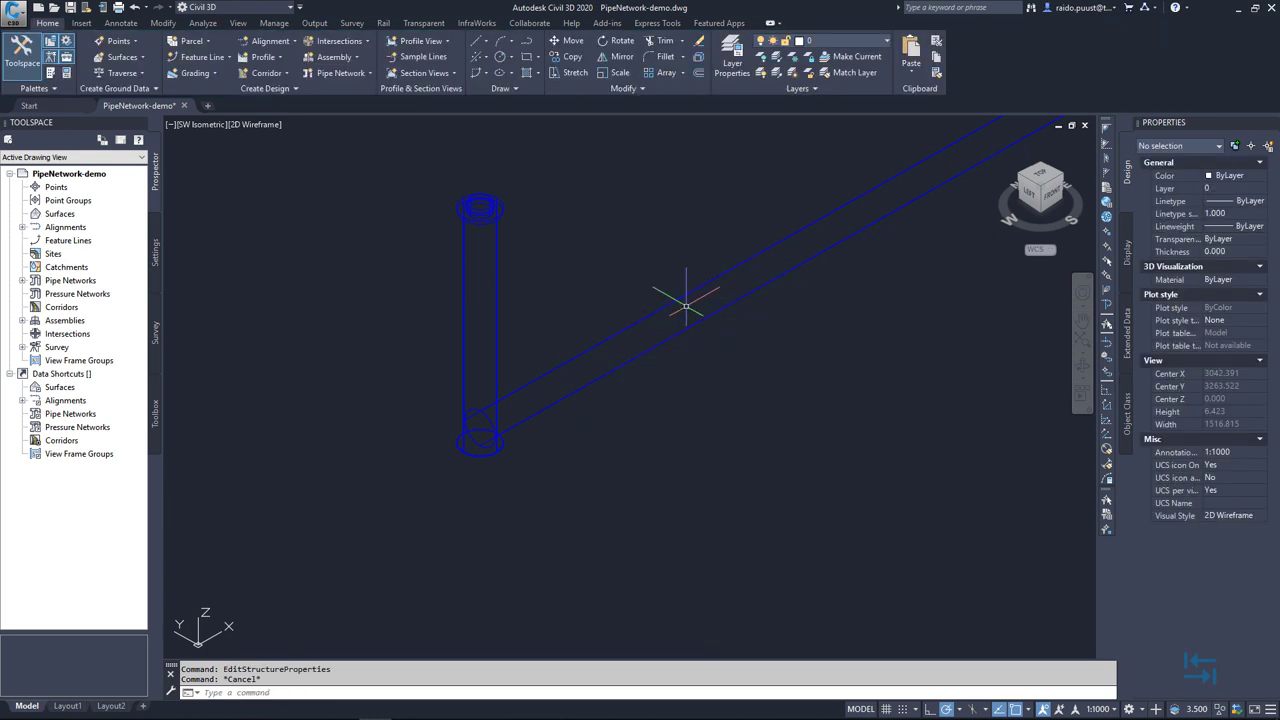
Examine the part data of the connecting pipe in its pipe properties, and close them without changes
middle_click_drag(686, 303, 579, 445)
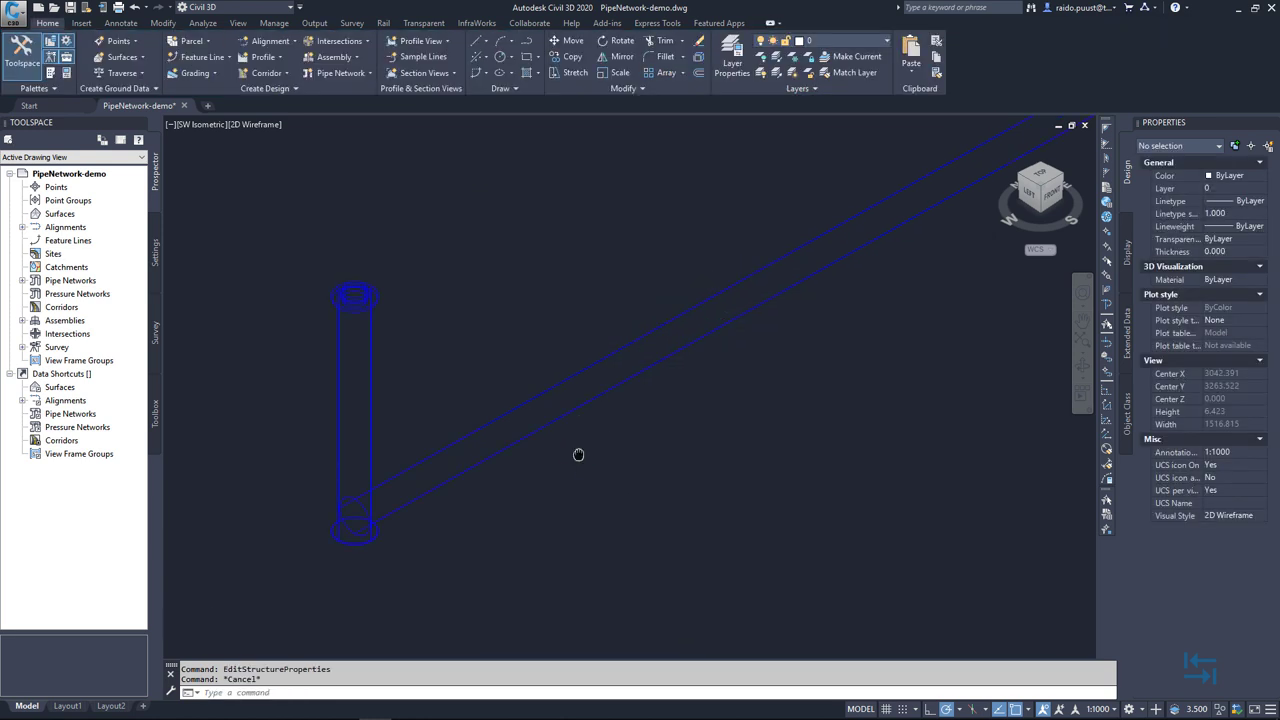
left_click(641, 342)
right_click(636, 228)
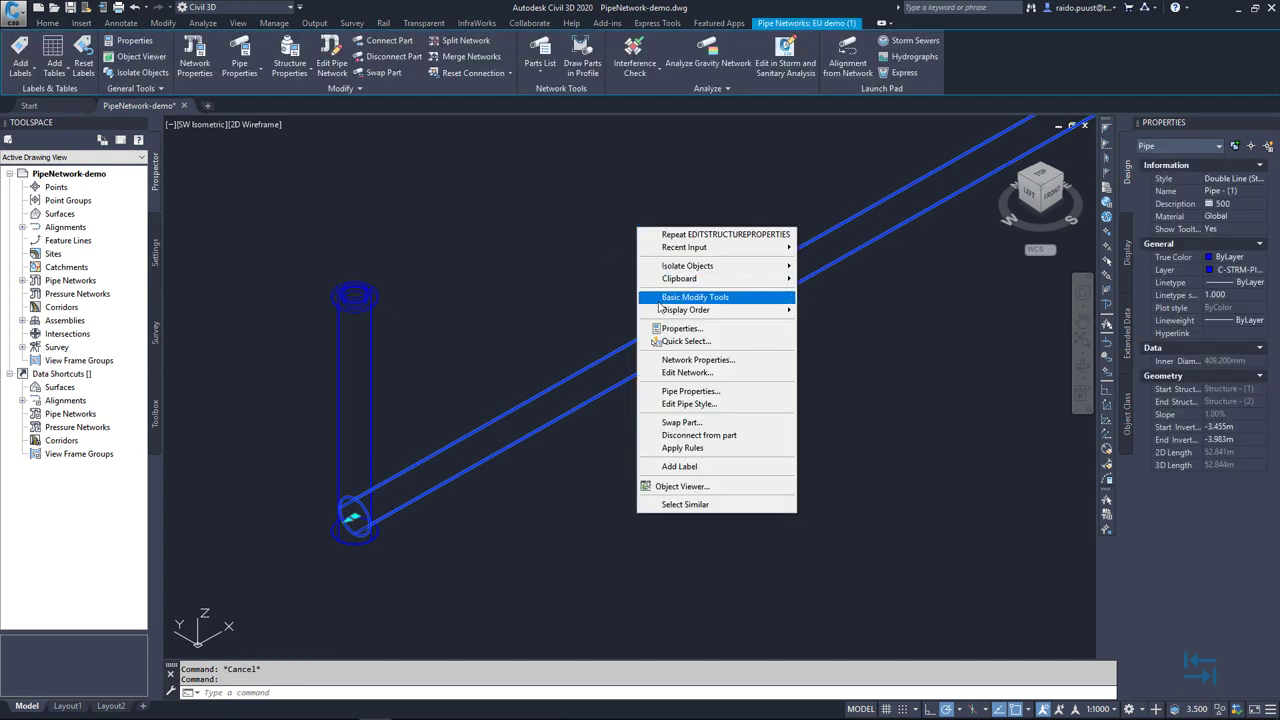
left_click(690, 392)
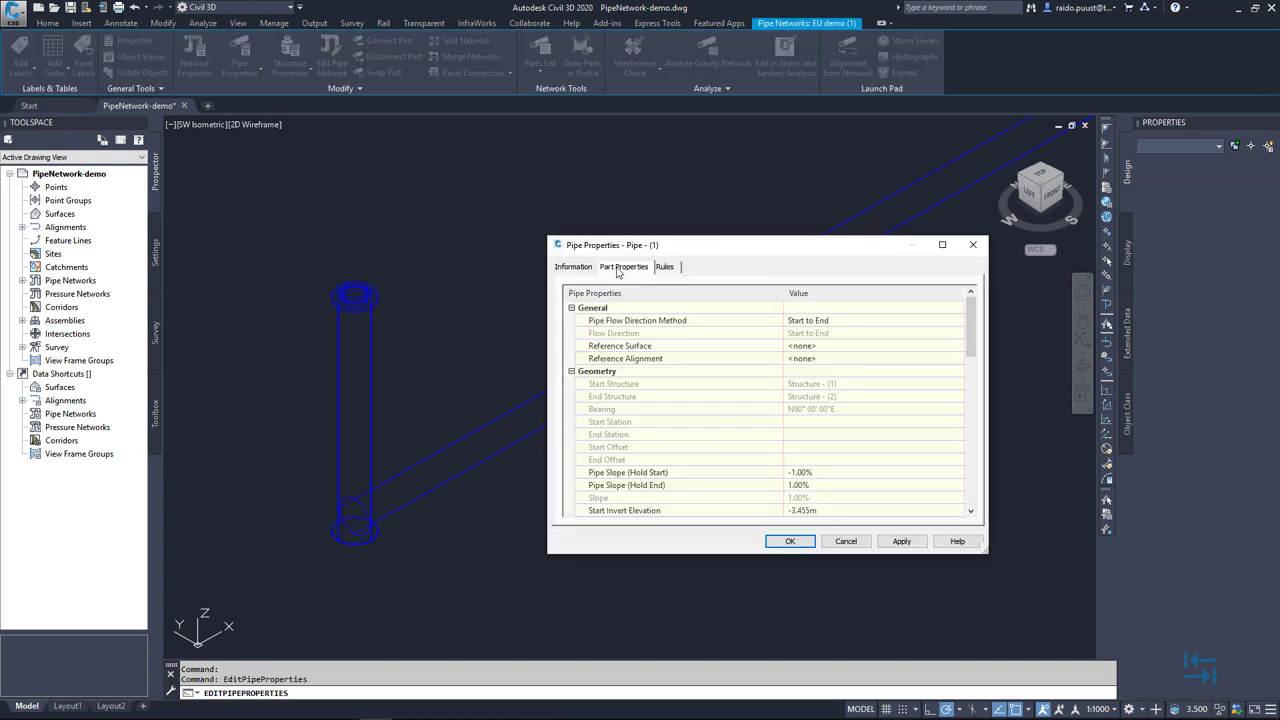
left_click_drag(973, 352, 983, 494)
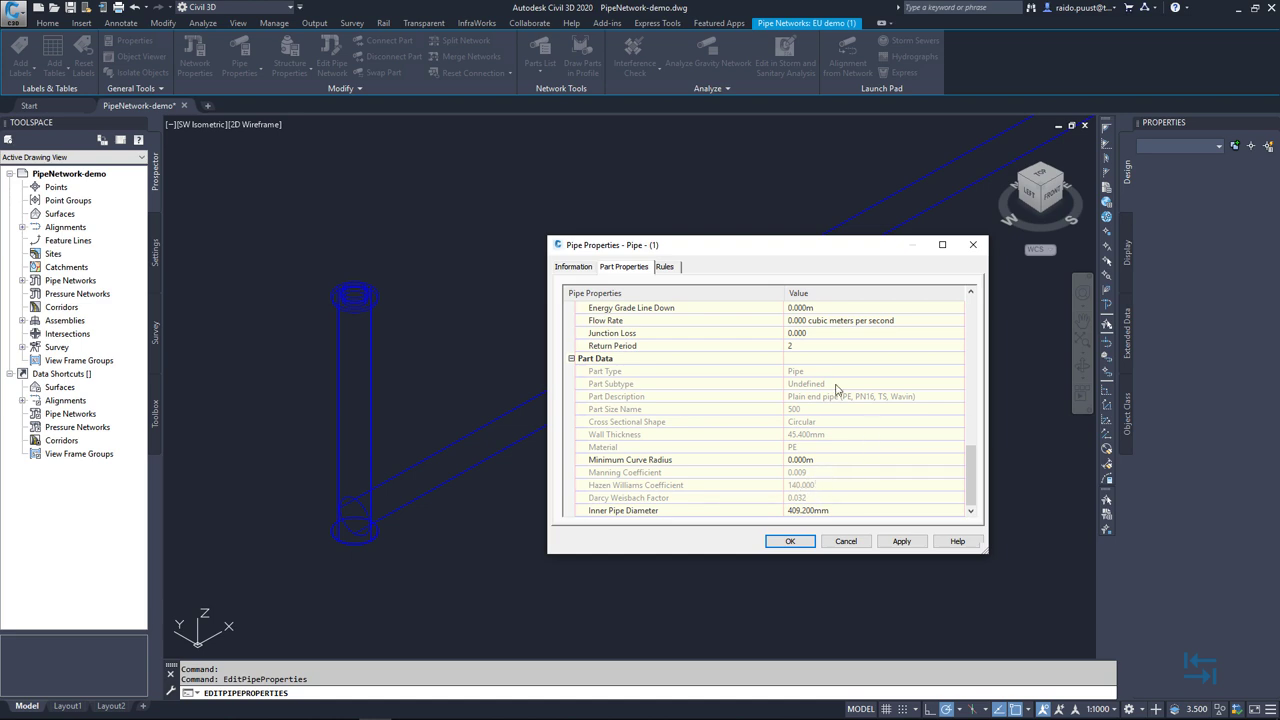
left_click(846, 541)
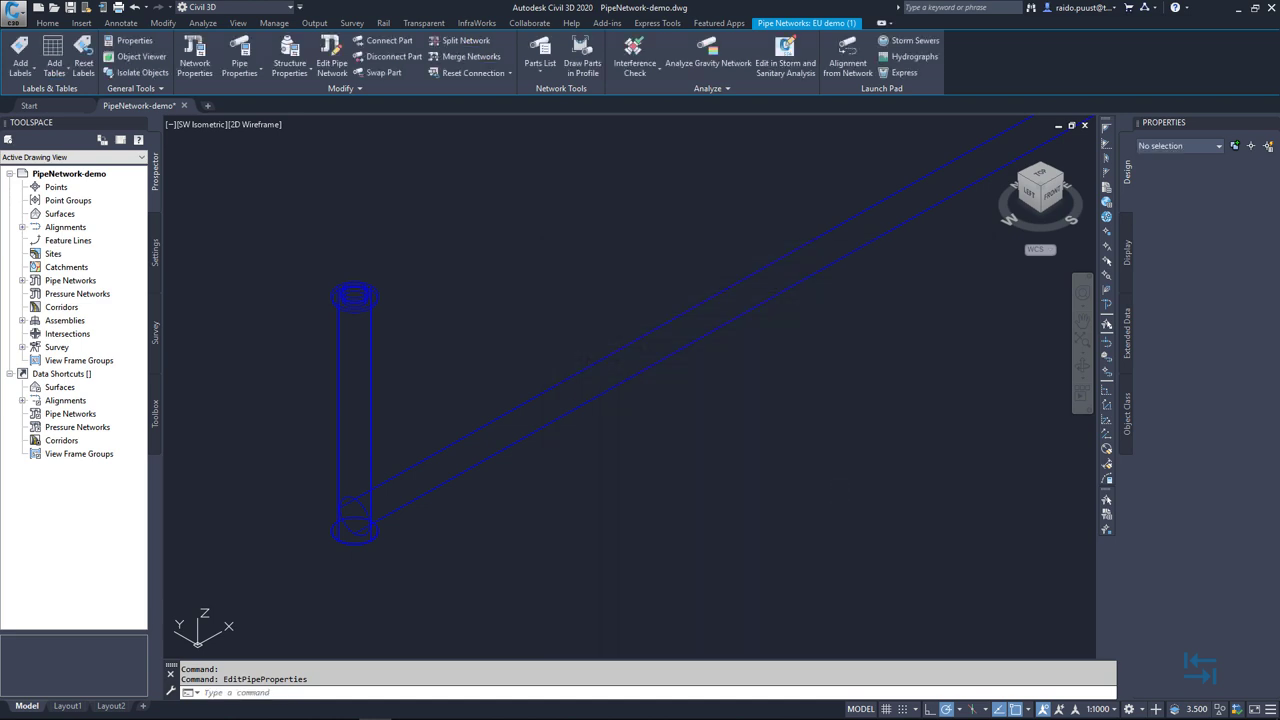
In top view, edit the pipe's Double Line (Storm) style so the Pipe Centerline and Outside Pipe Walls display in plan
left_click(1038, 180)
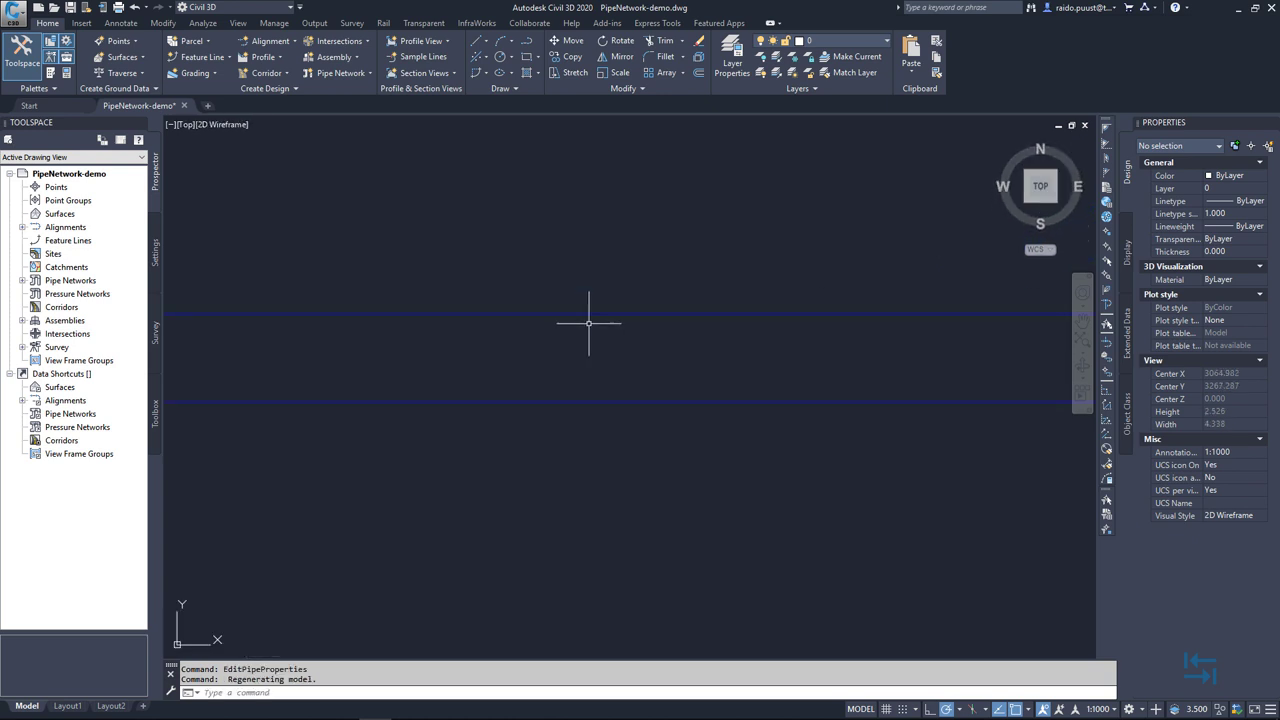
left_click(591, 313)
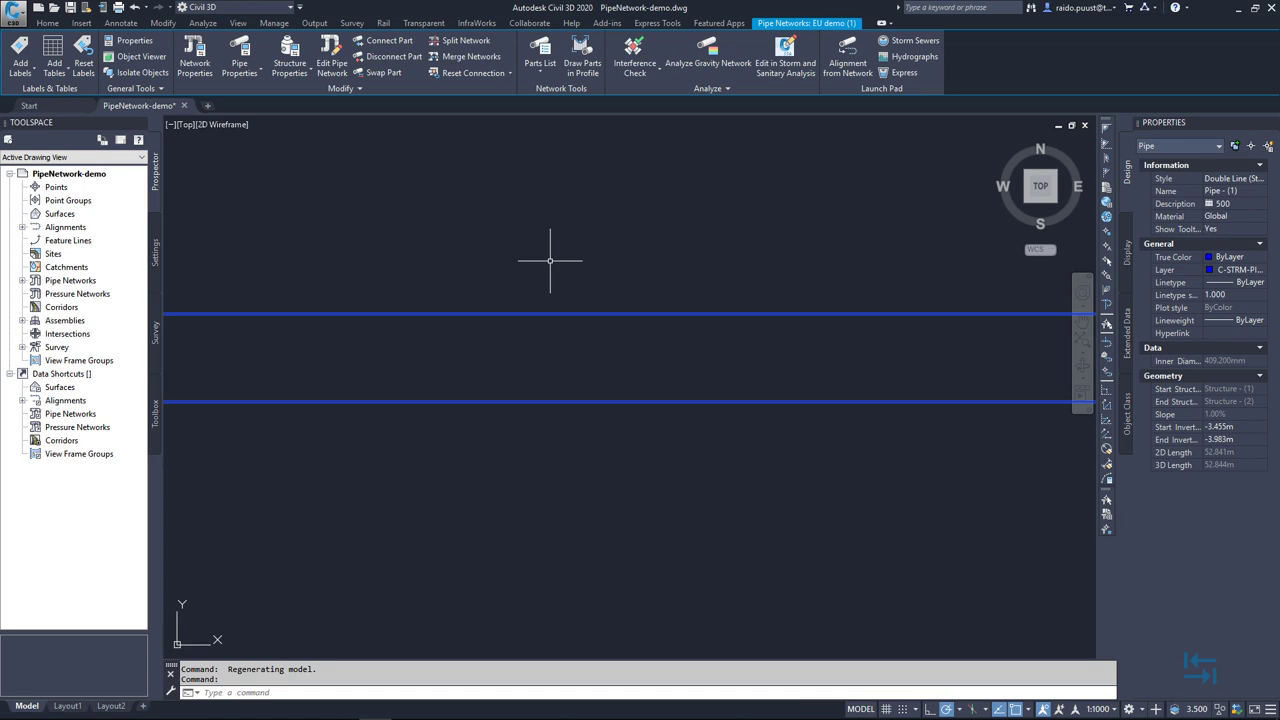
right_click(554, 316)
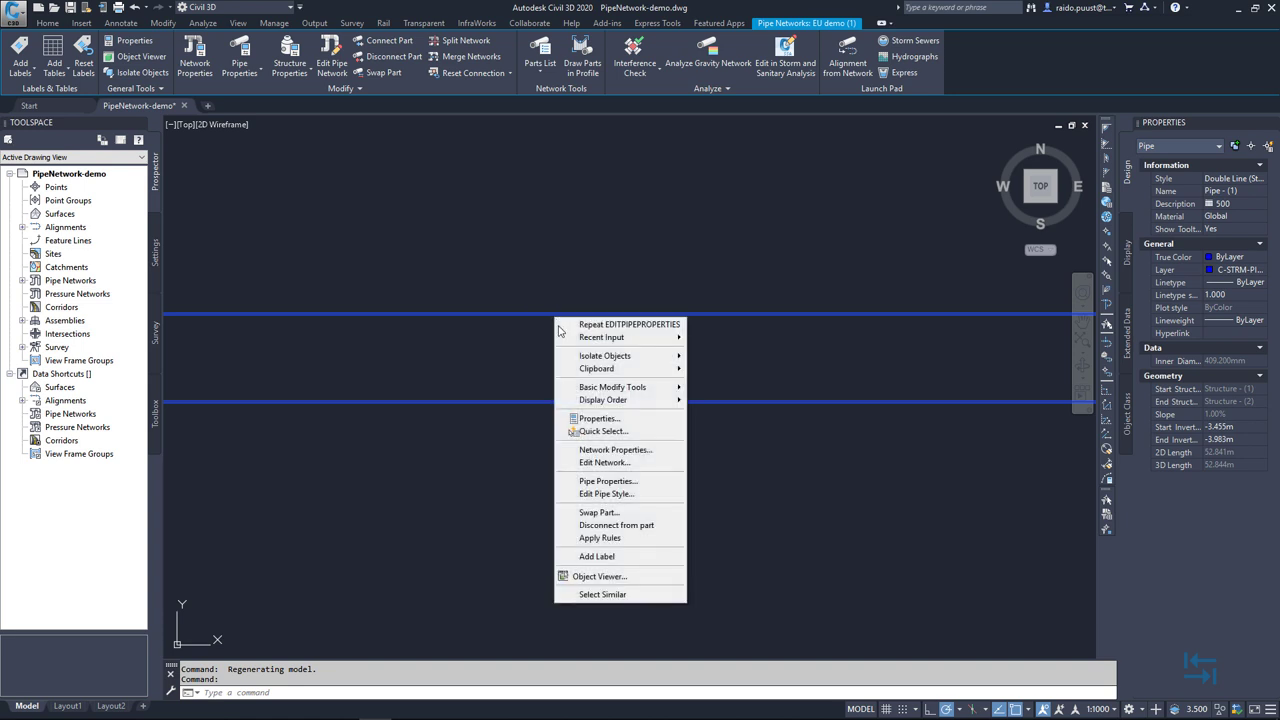
left_click(610, 494)
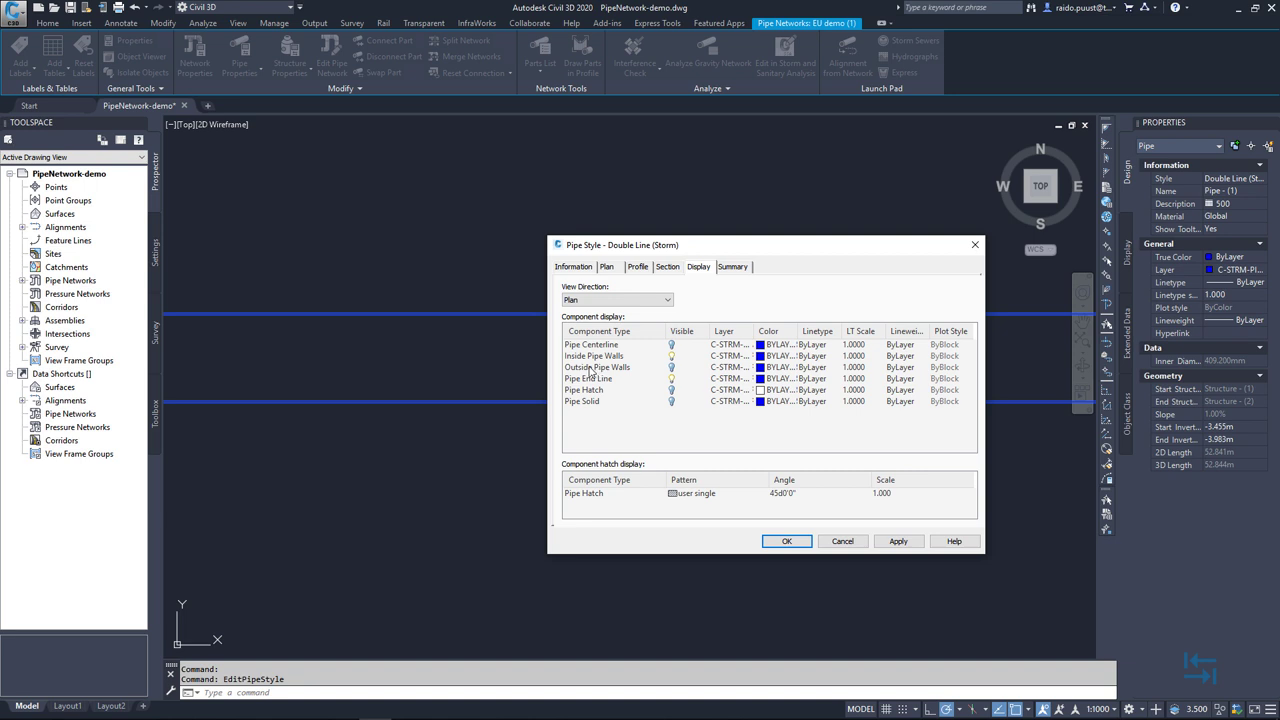
left_click(671, 345)
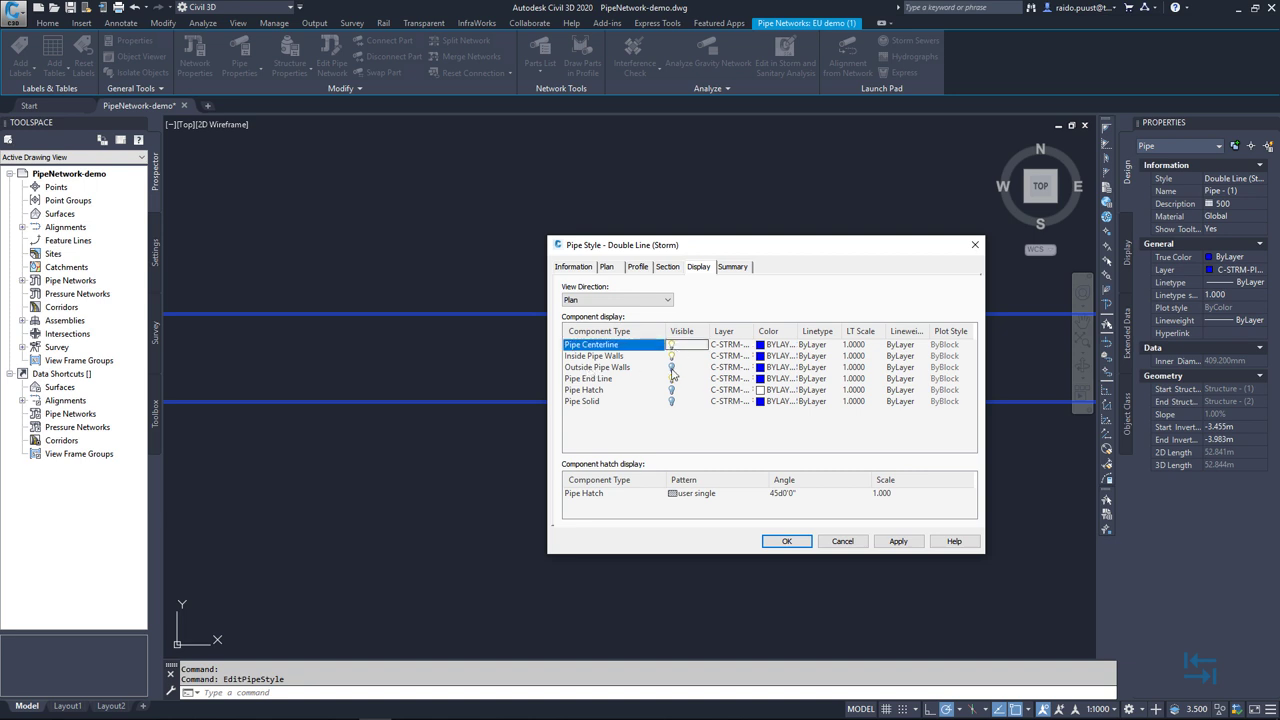
left_click(671, 378)
left_click(671, 367)
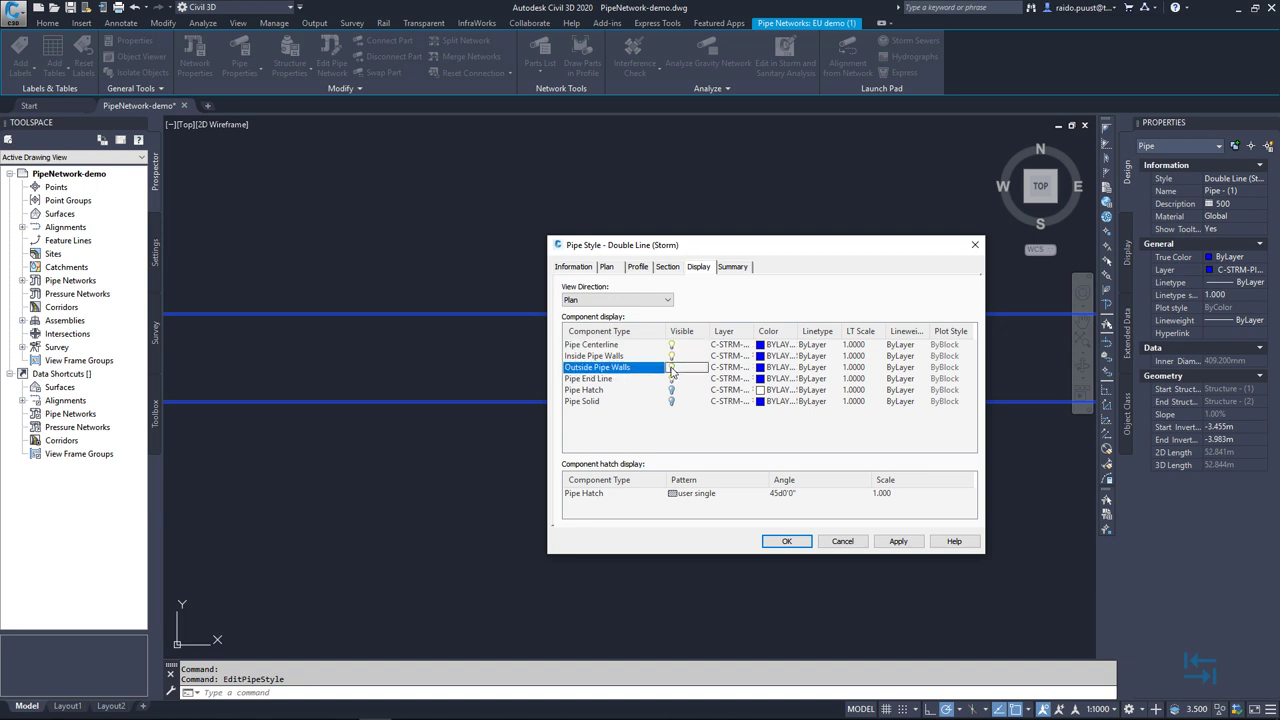
left_click(786, 541)
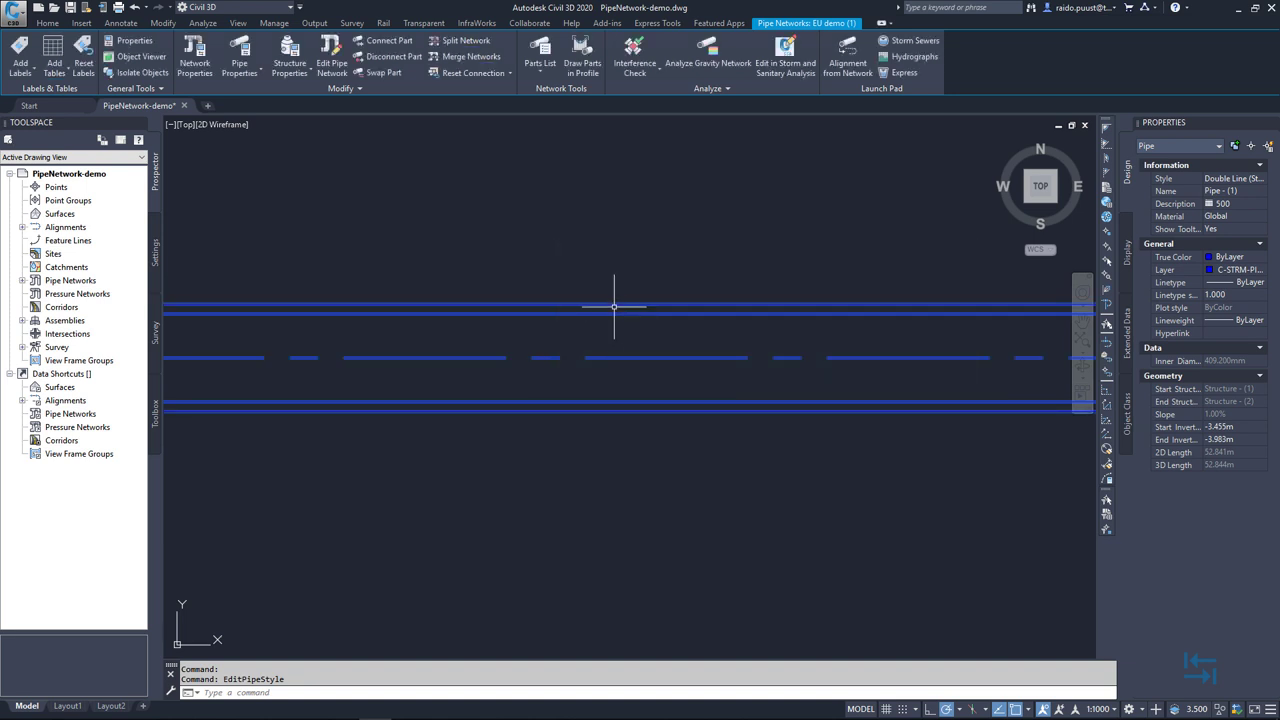
scroll(614, 305, "up", 5)
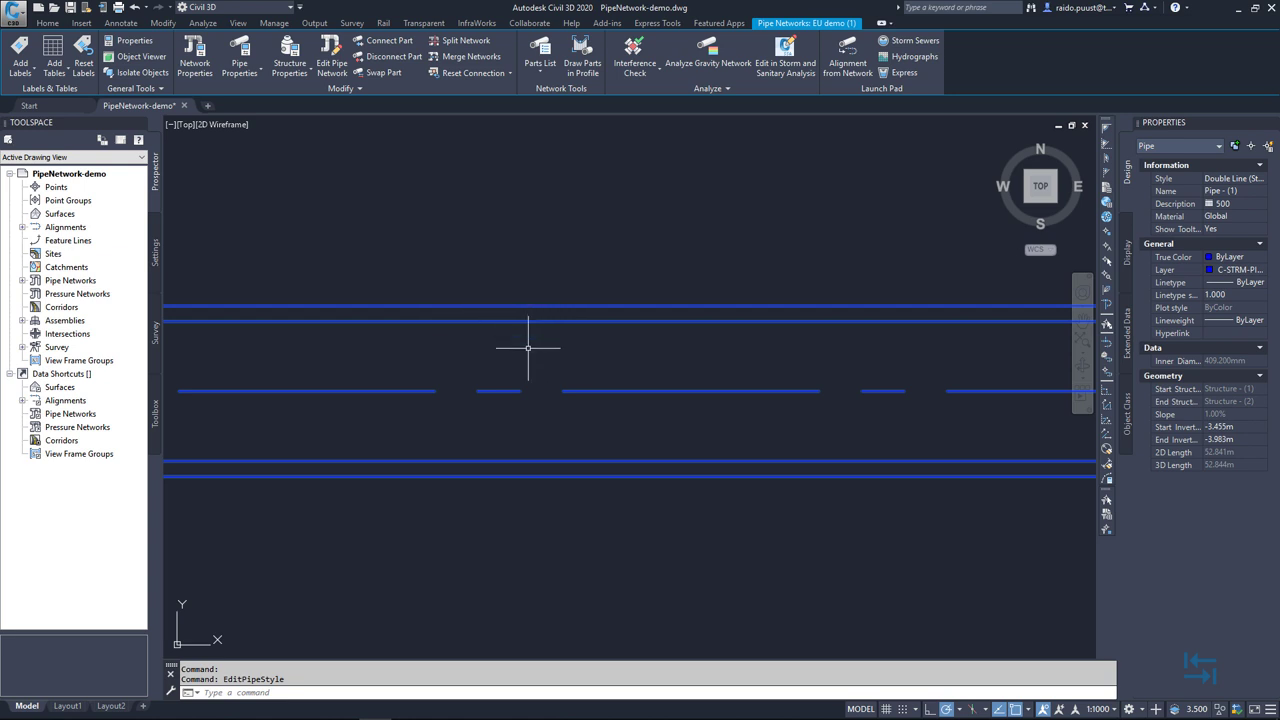
Examine the styled pipe's inner walls, outer walls and centerline in plan, up close and along the whole run between both structures
mouse_move(529, 349)
middle_mouse_down()
mouse_move(690, 382)
mouse_move(638, 347)
middle_mouse_up()
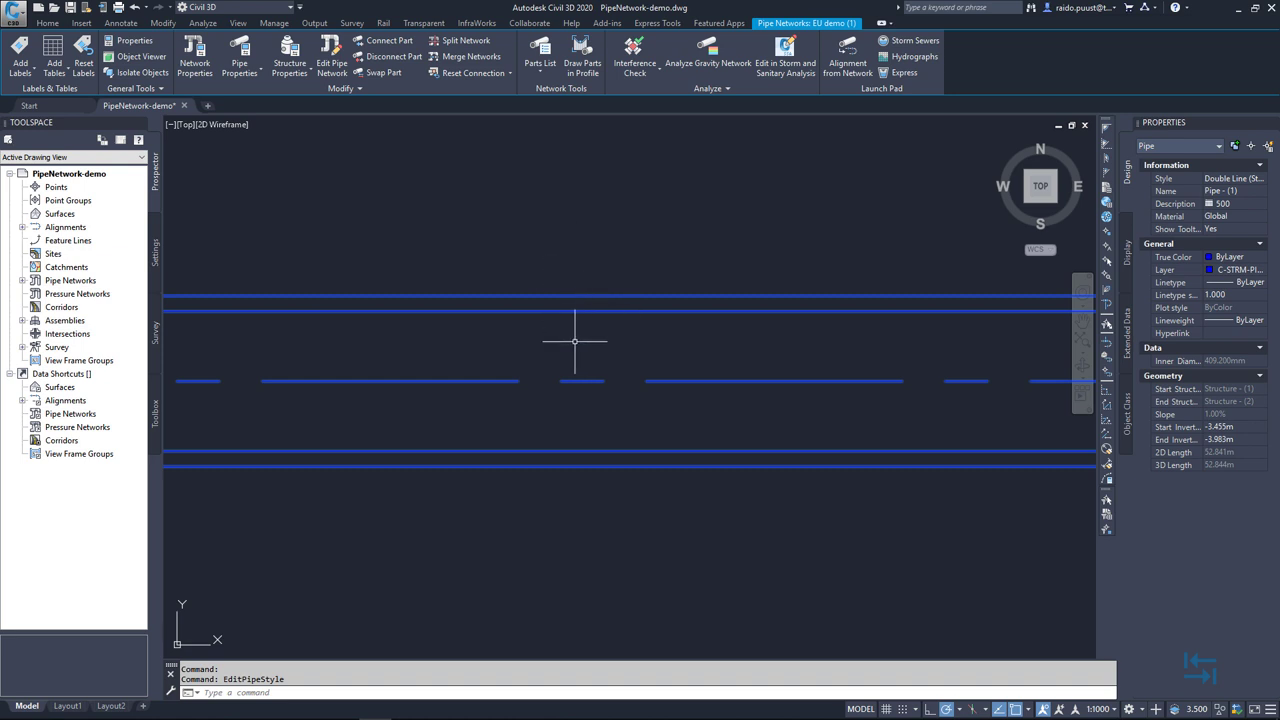
scroll(578, 340, "down", 4)
scroll(594, 357, "down", 5)
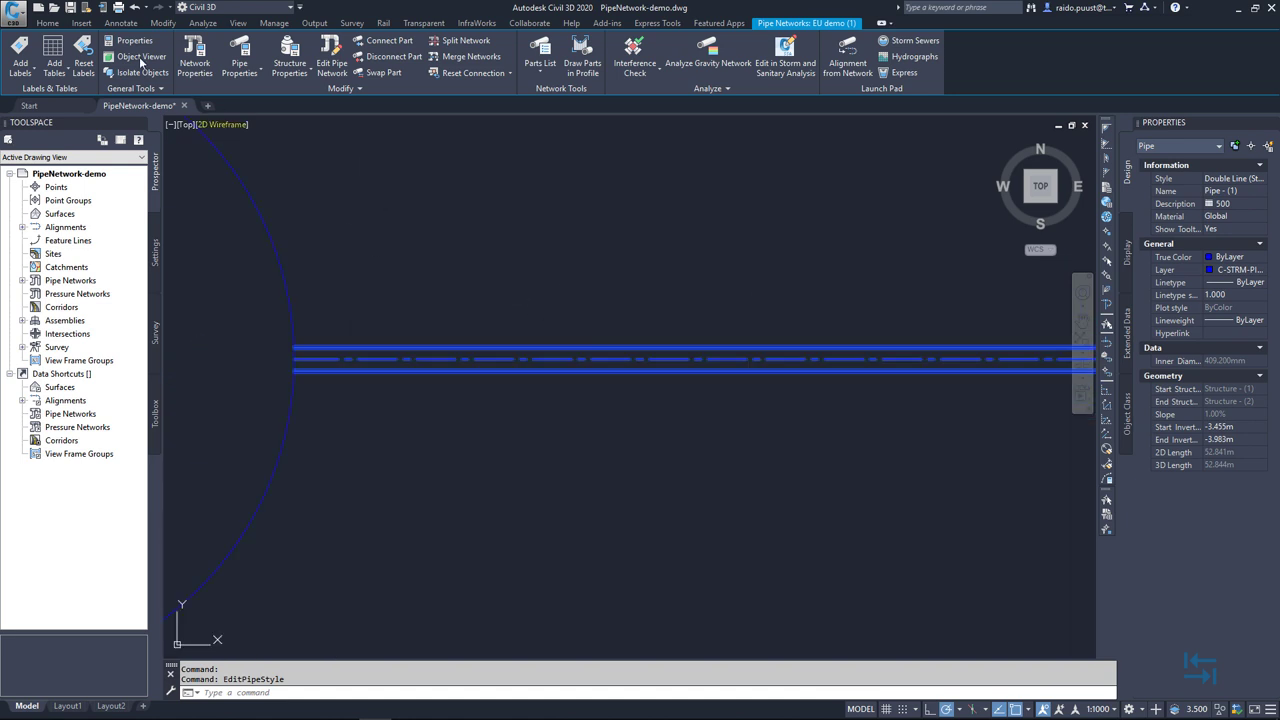
left_click(203, 22)
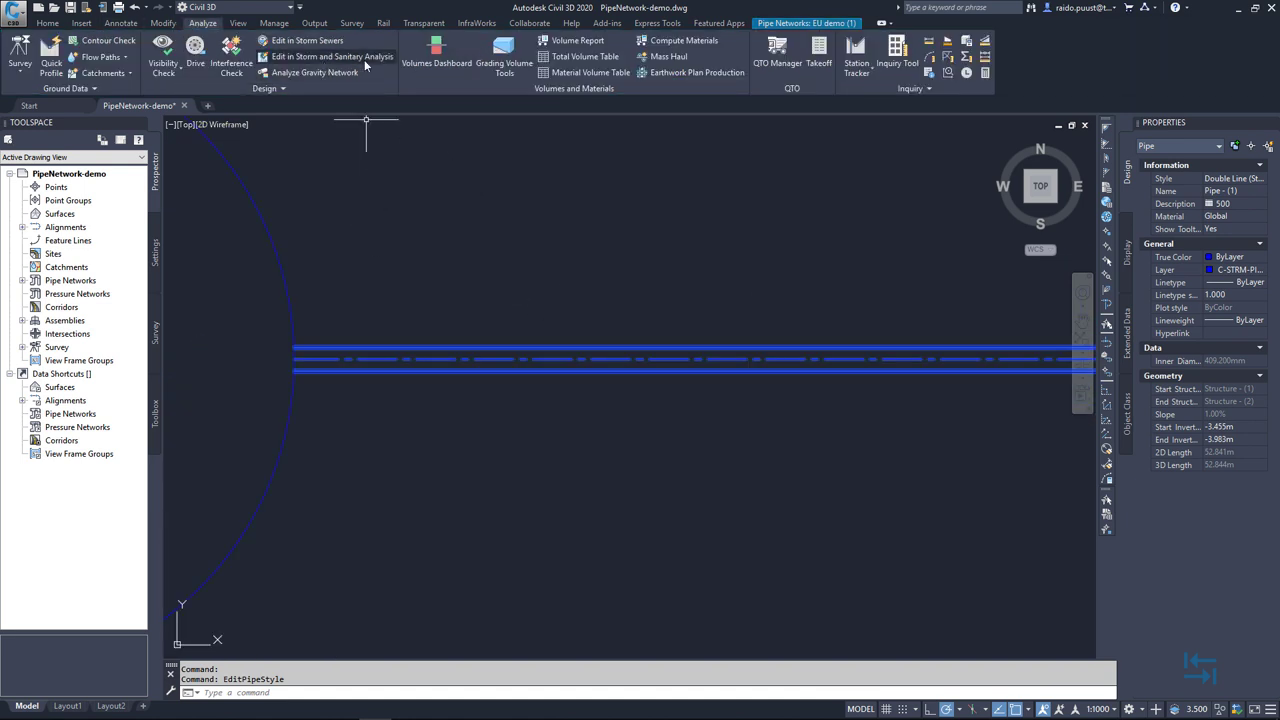
scroll(391, 303, "up", 2)
middle_click_drag(604, 327, 720, 329)
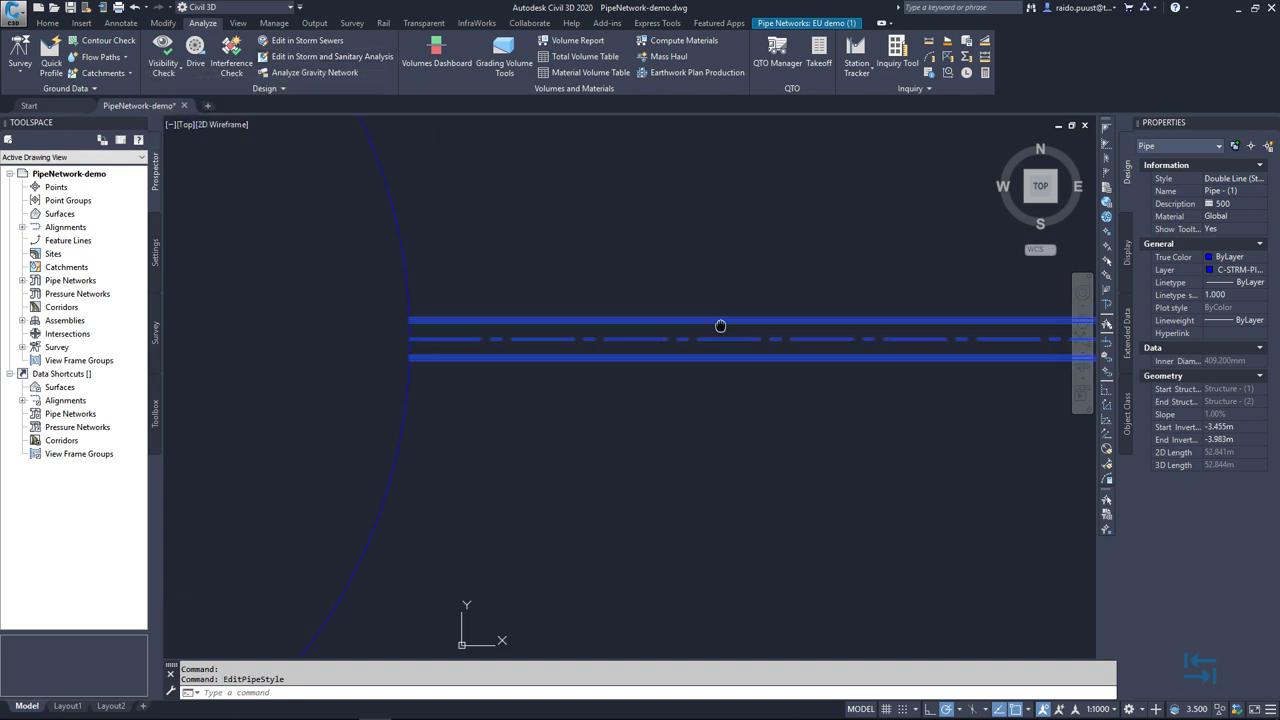
scroll(540, 336, "up", 3)
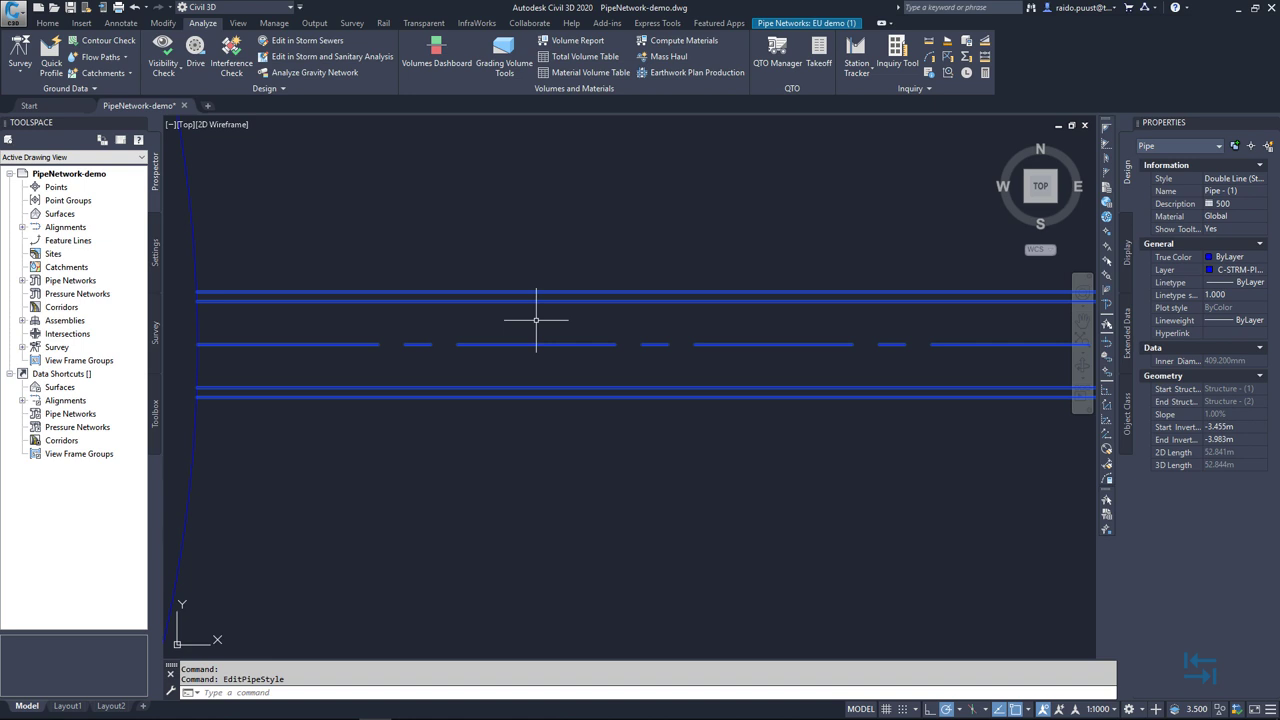
scroll(482, 172, "down", 2)
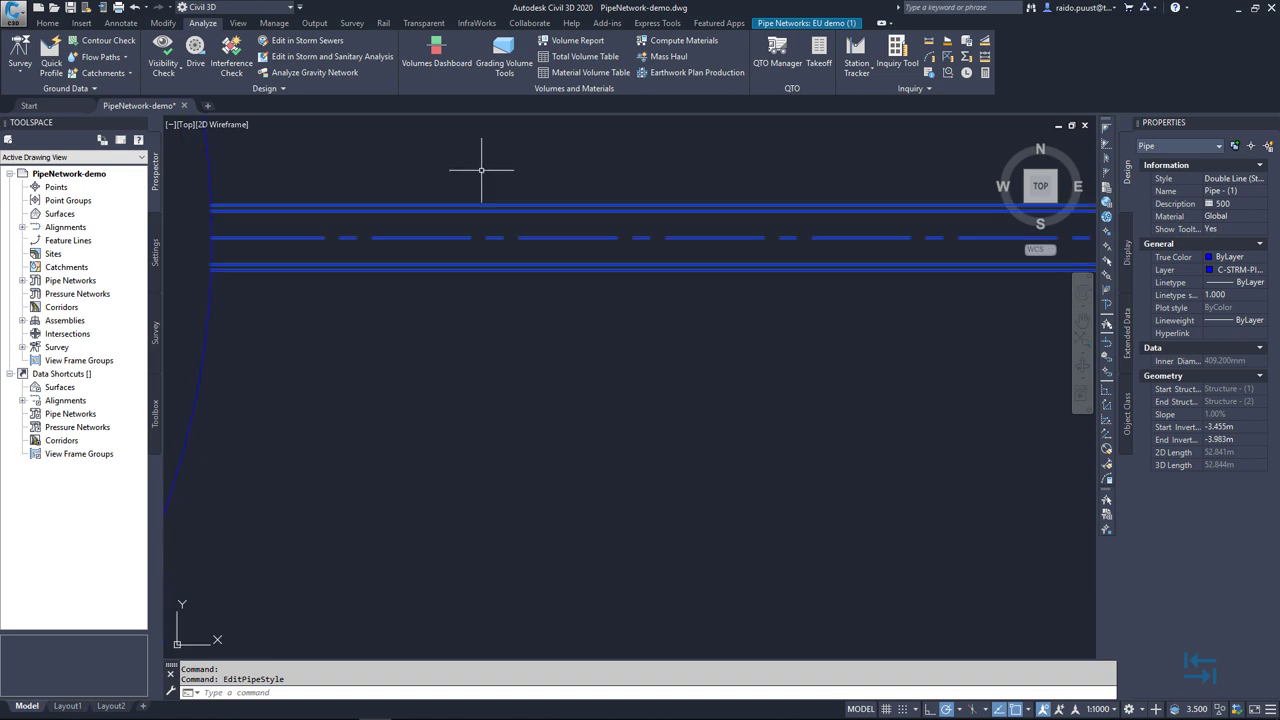
middle_click_drag(511, 180, 521, 285)
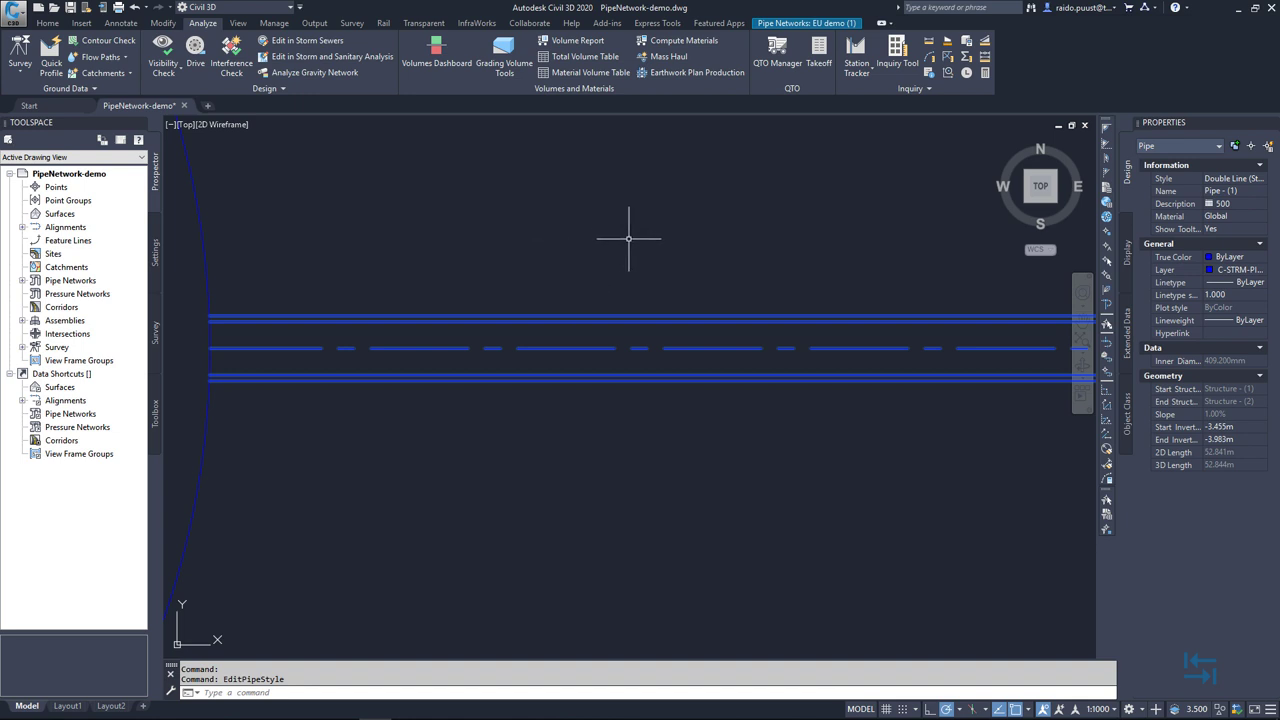
scroll(561, 249, "down", 5)
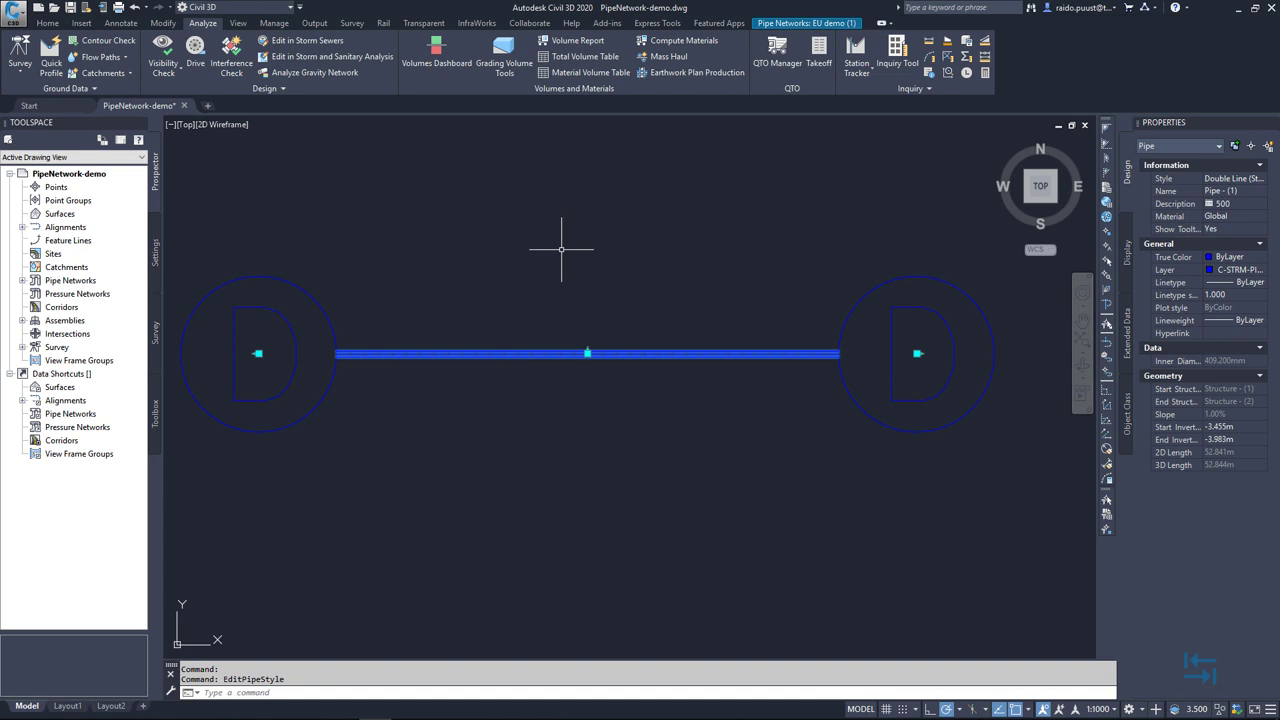